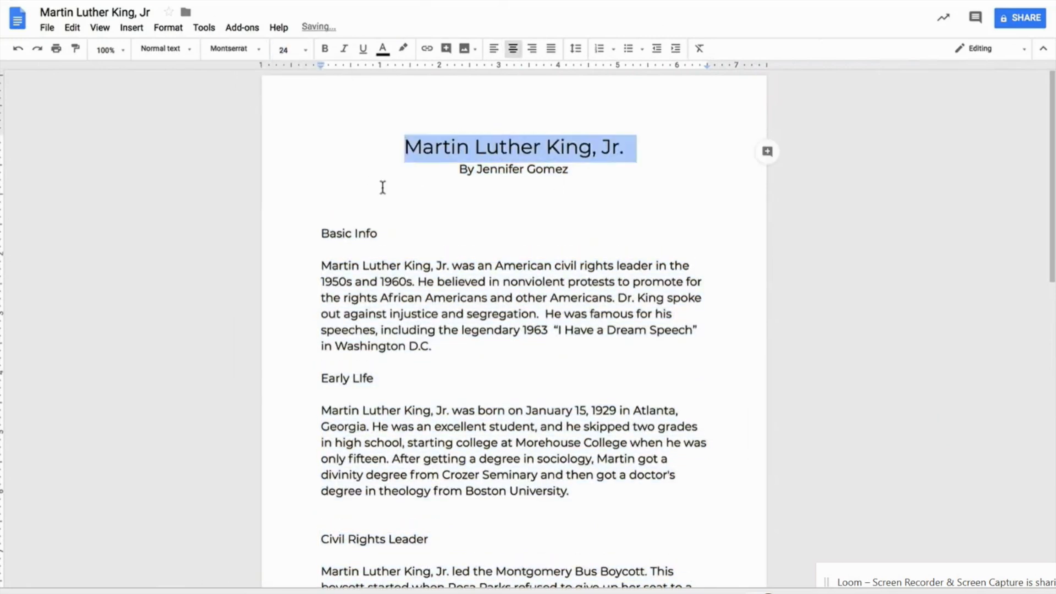
Make the section headings "Basic Info", "Early LIfe" and "Civil Rights Leader" bold.
left_click_drag(377, 233, 321, 235)
left_click(325, 48)
left_click_drag(378, 376, 321, 377)
left_click(325, 48)
left_click_drag(432, 539, 299, 538)
left_click(325, 48)
Change the text colour of the document's title "Martin Luther King, Jr." to dark red.
triple_click(403, 157)
left_click(383, 49)
left_click(388, 138)
Change the text colour of the headings "Basic Info", "Early LIfe" and "Civil Rights Leader" to dark green.
left_click_drag(379, 234, 321, 234)
left_click(382, 49)
left_click(434, 150)
left_click_drag(378, 377, 321, 378)
left_click(383, 48)
left_click(435, 150)
left_click_drag(434, 539, 321, 539)
left_click(382, 49)
left_click(434, 149)
left_click(438, 200)
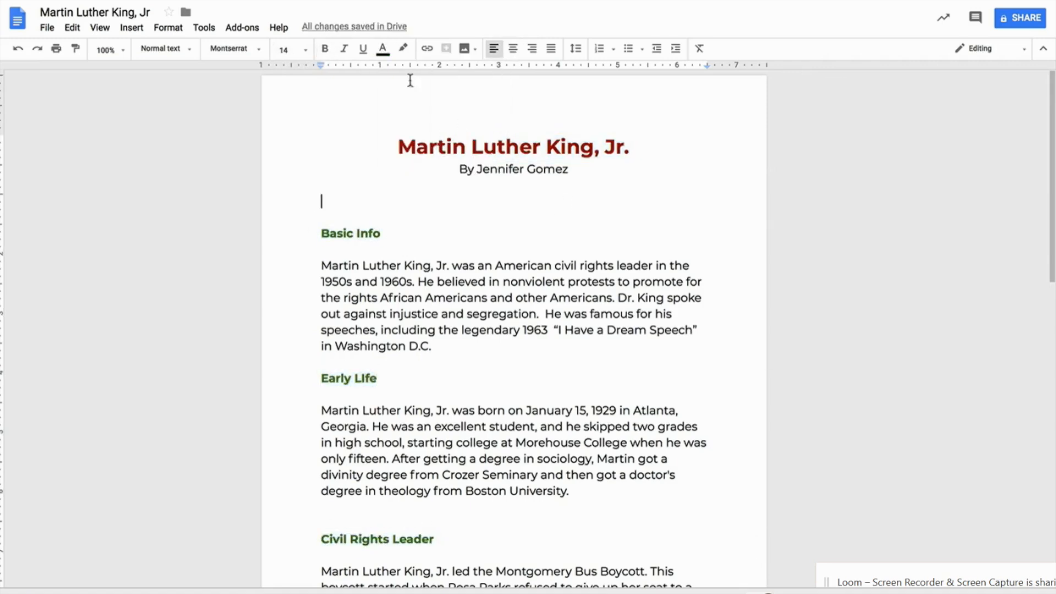
Insert two portrait photos from a web image search for "martin luther king jr" into the document.
left_click(464, 48)
left_click(483, 87)
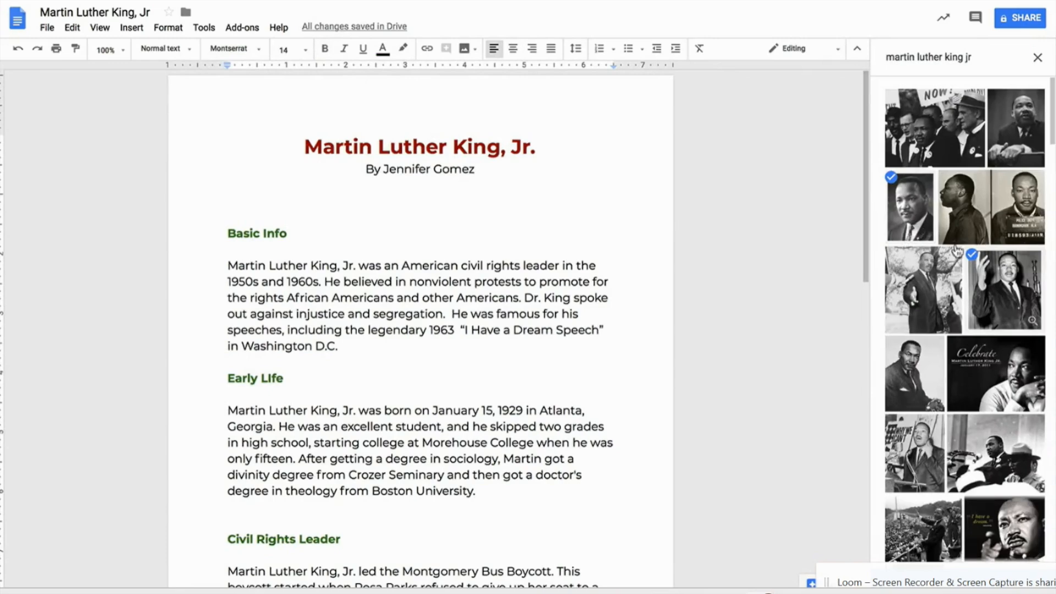
left_click(1004, 290)
left_click(1025, 574)
Wrap the text around the picture and reposition it beside the paragraph.
left_click(410, 341)
left_click(375, 455)
left_click_drag(389, 396, 588, 408)
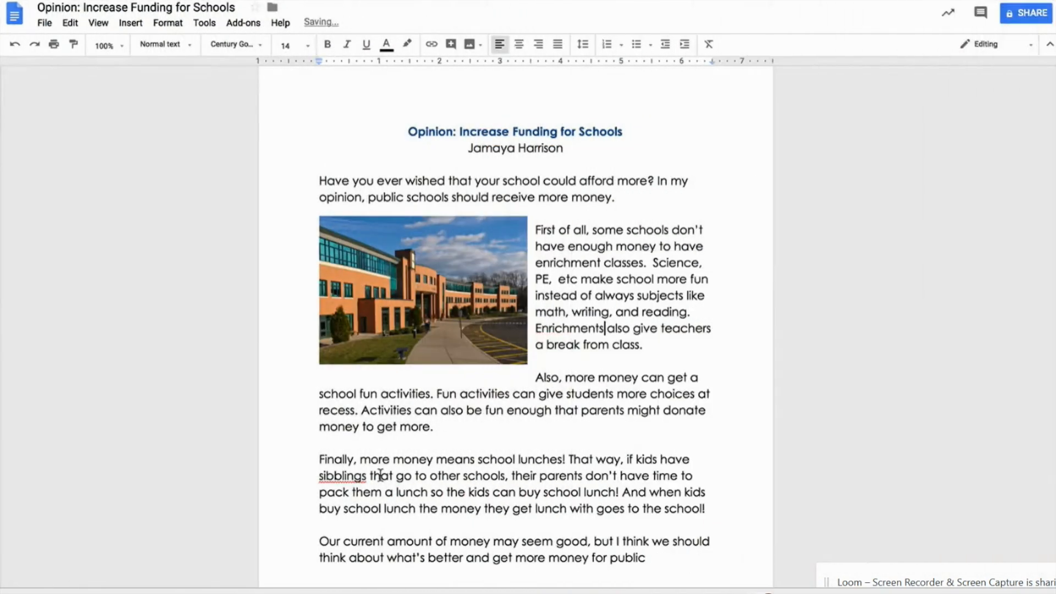
Correct "sibblings" to "siblings" and extend the opening question after "afford more" with "things, such as other classes, or more books".
right_click(380, 475)
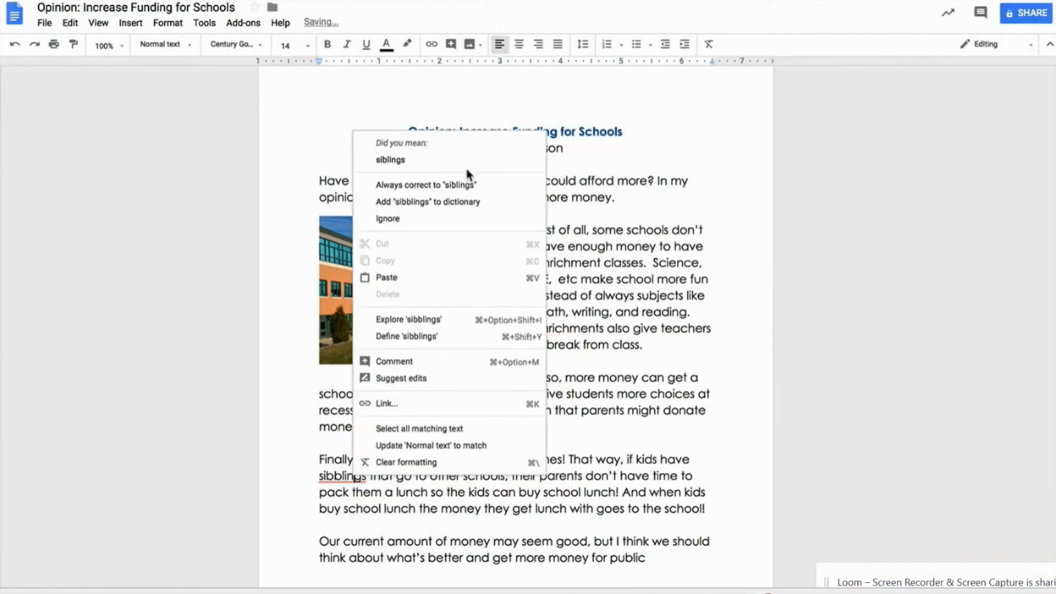
left_click(467, 169)
left_click(649, 181)
type("things, such as")
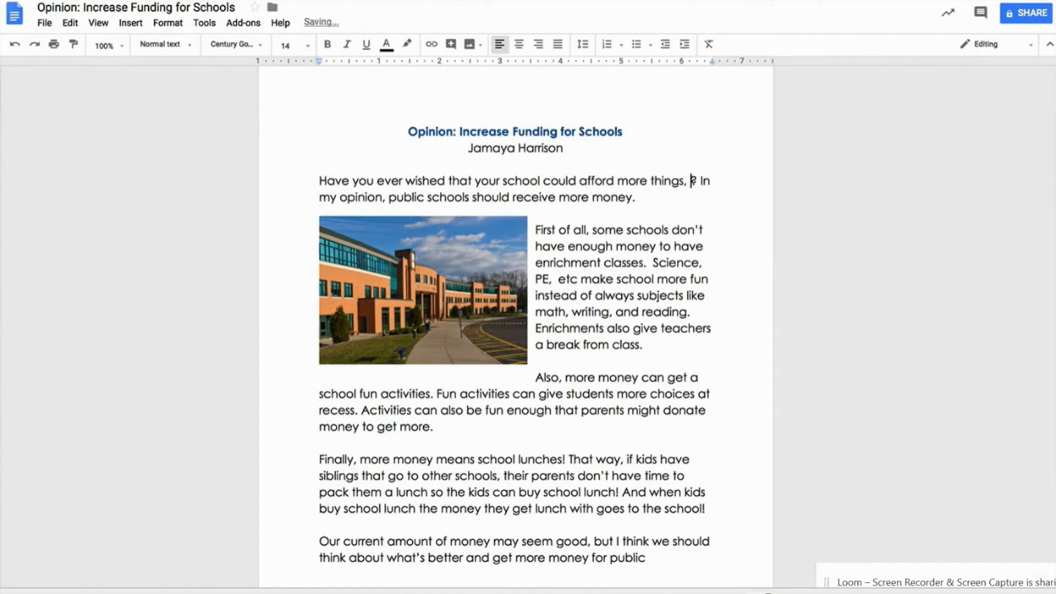
type(" other classes, or mor ")
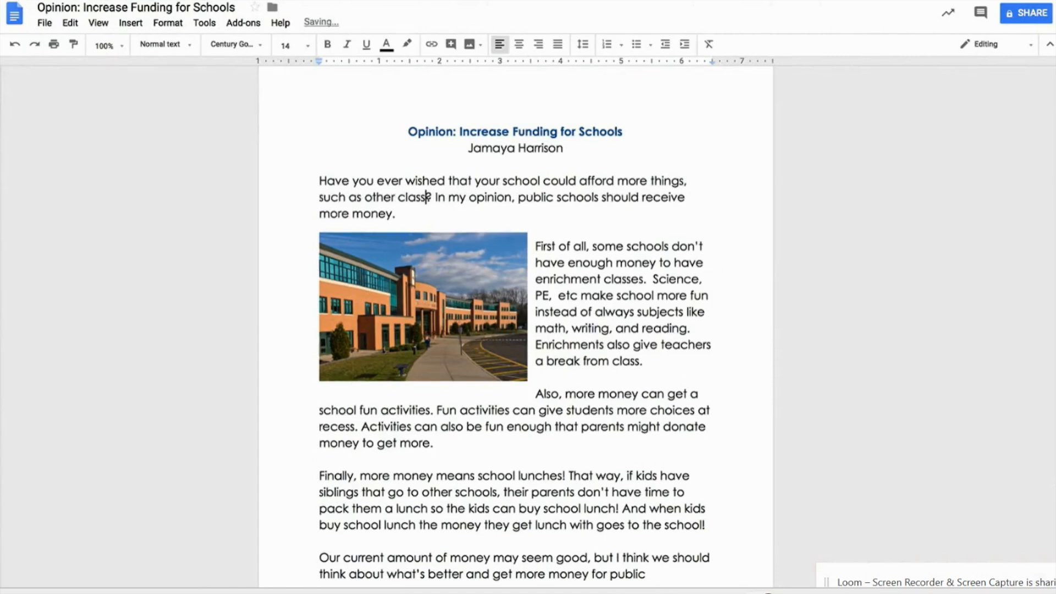
type("e books")
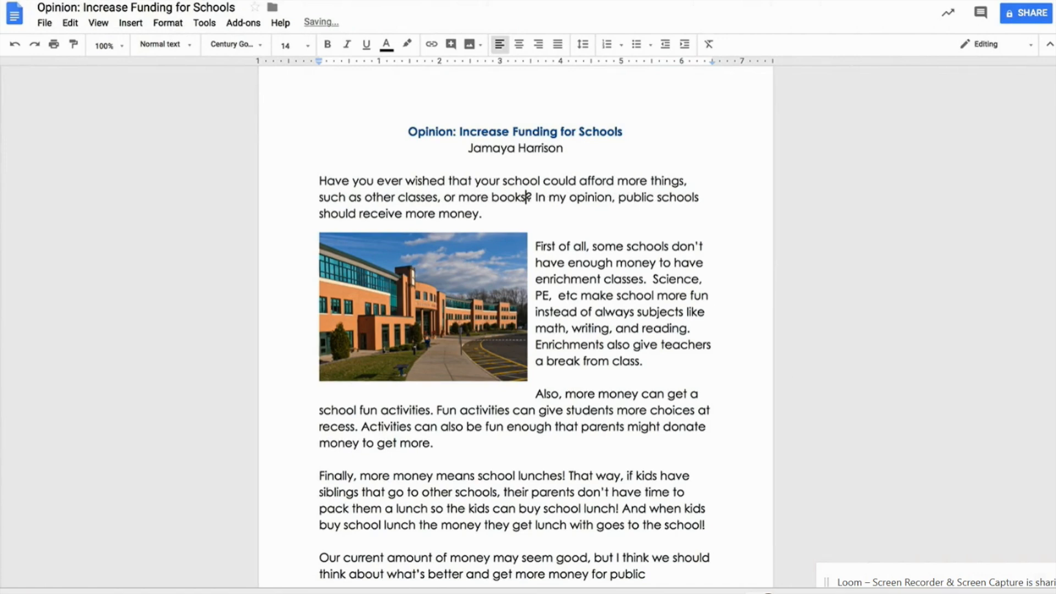
Replace "etc" in the paragraph beside the school picture with "and other class".
left_click(636, 262)
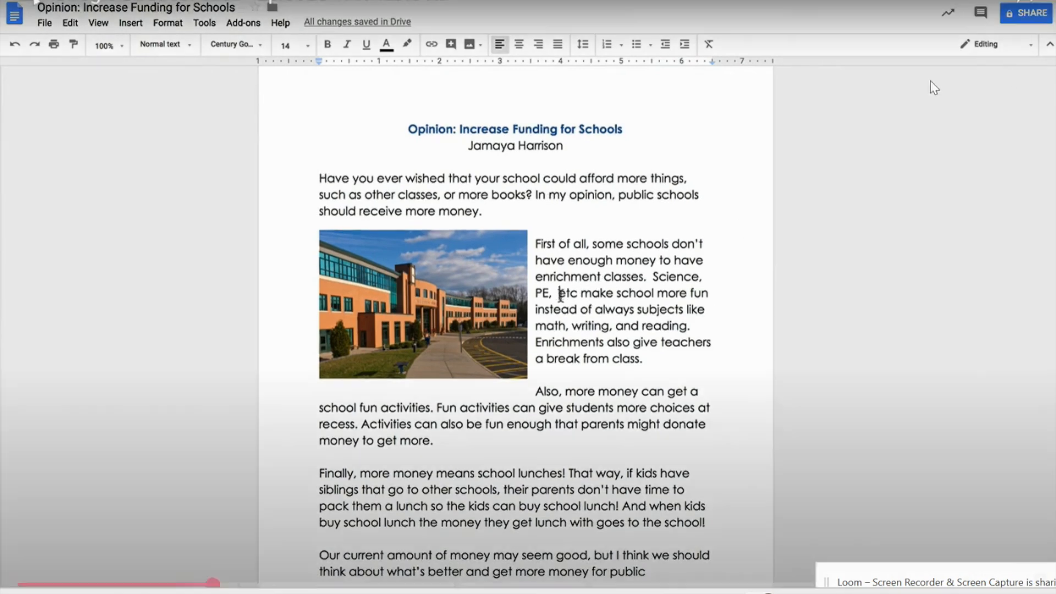
double_click(561, 295)
type("and other class")
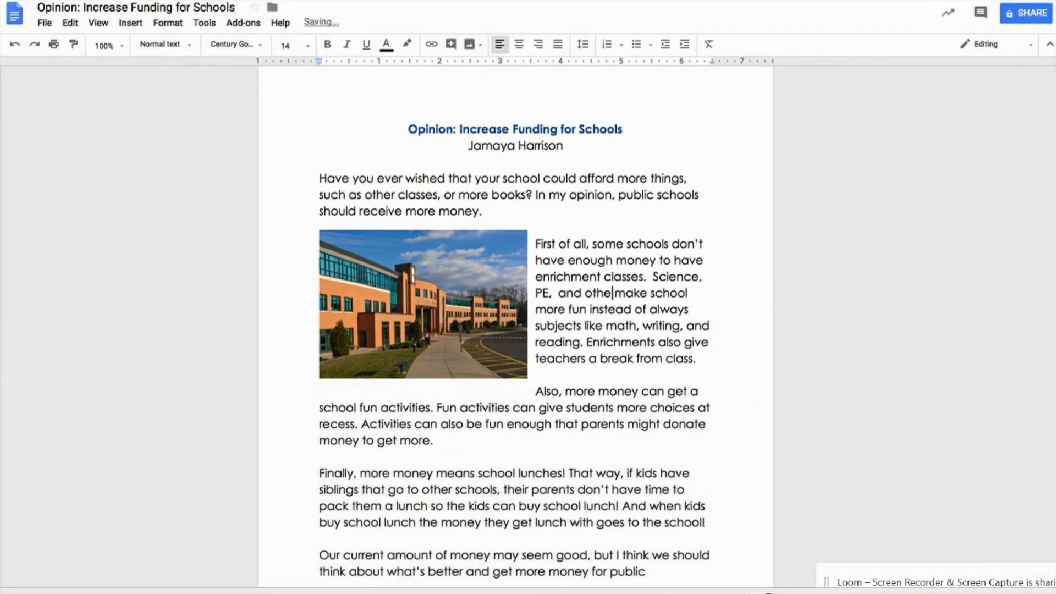
End the sentence after "make school more fun" with a period and capitalize "Instead" as the start of a new sentence.
left_click(627, 309)
type(".")
key("Right")
key("Right")
key("BackSpace")
type("I")
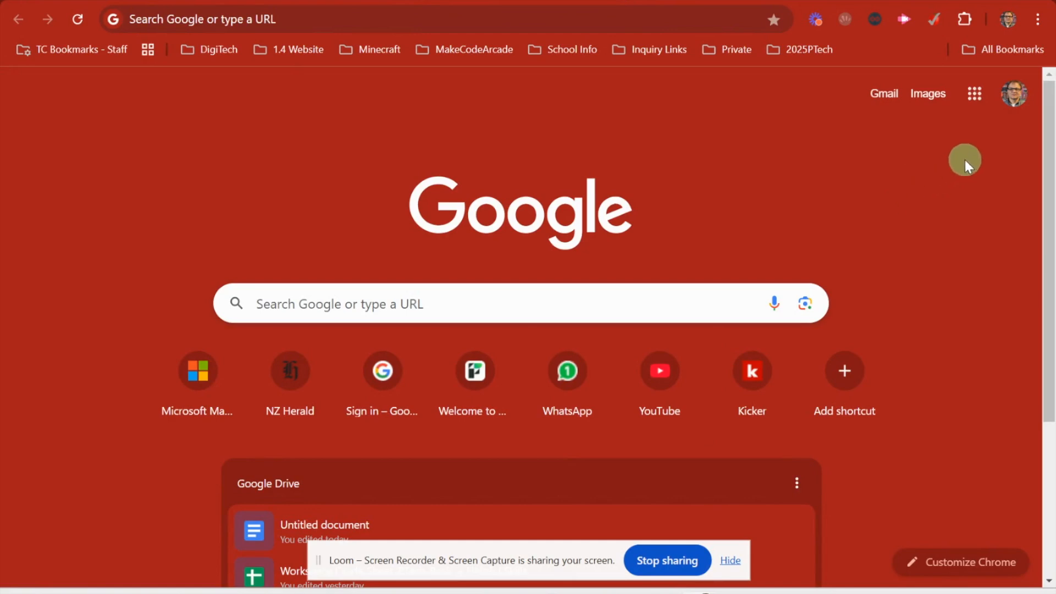
Open Google Docs from the Google home page, create a blank document and hide its document tabs pane.
left_click(975, 97)
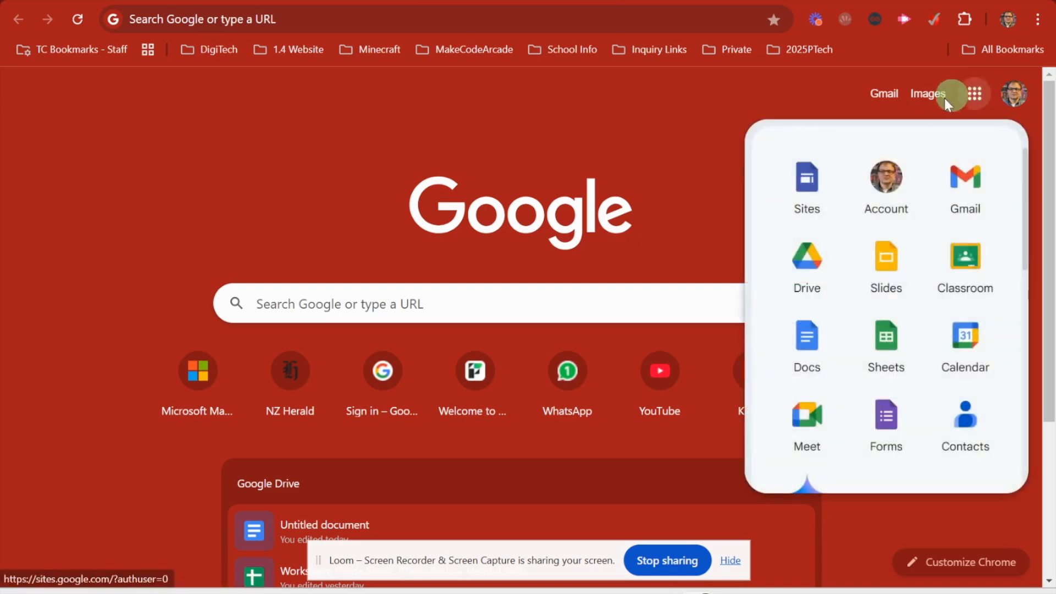
scroll(807, 303, "down", 2)
scroll(807, 302, "up", 2)
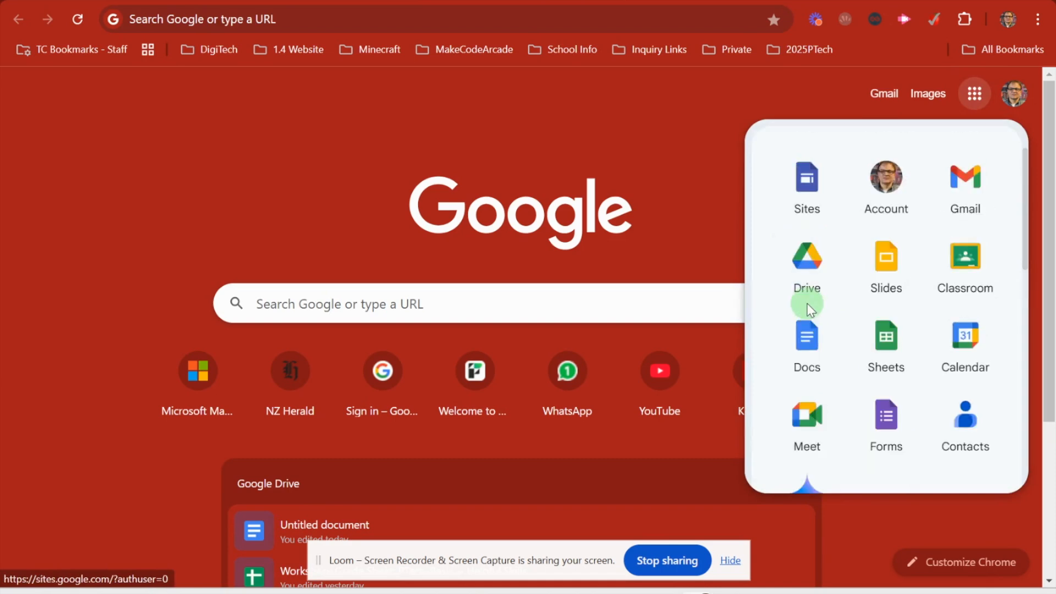
left_click(804, 346)
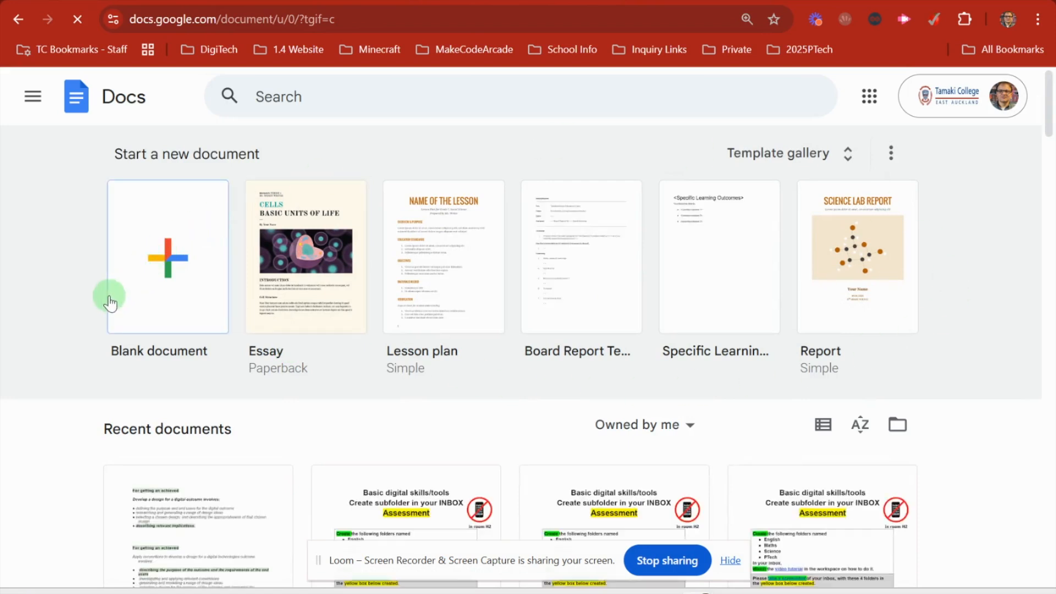
left_click(166, 258)
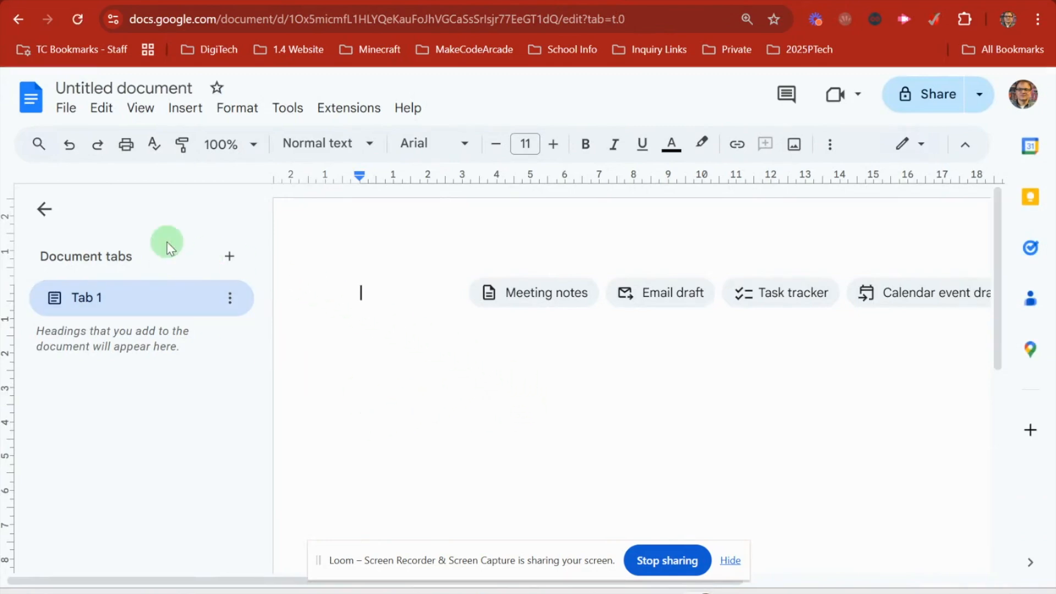
left_click(47, 214)
left_click(237, 356)
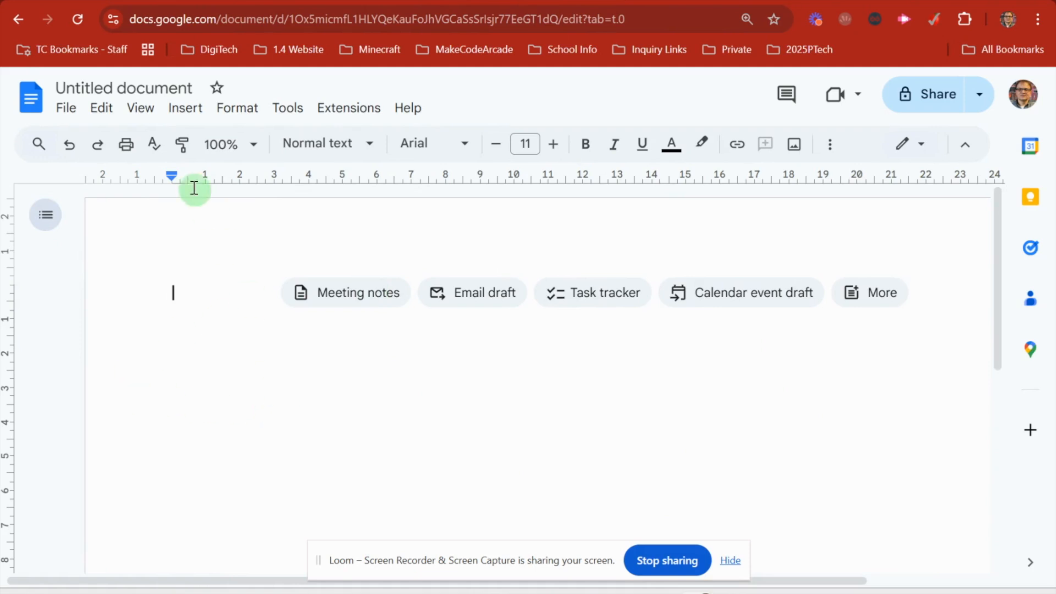
Rename the untitled document as "My google doc exercise".
left_click(141, 87)
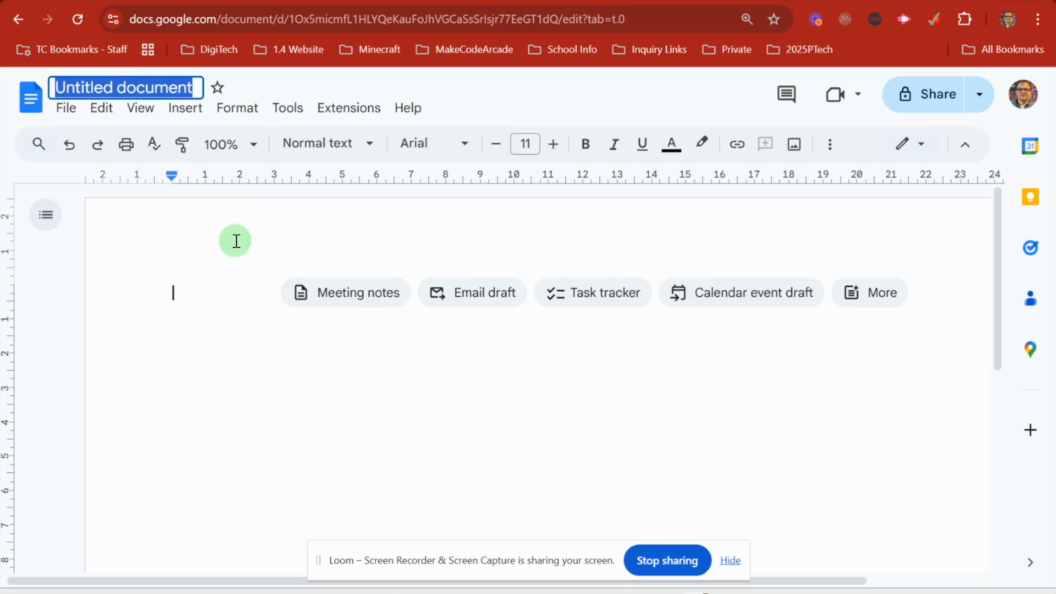
type("My googl")
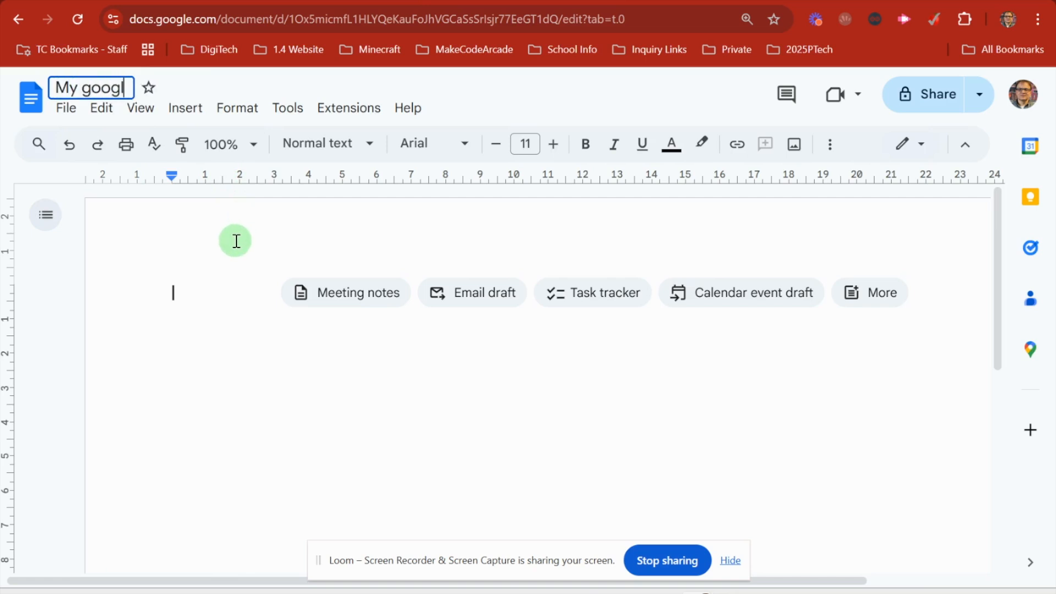
type("ed")
key("BackSpace")
key("BackSpace")
type("doc ")
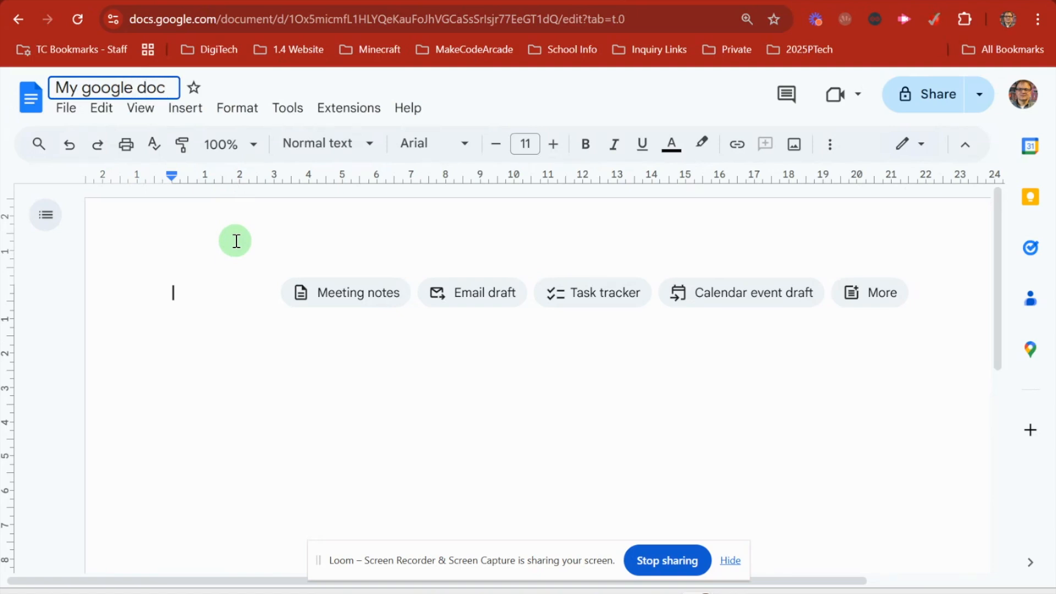
type("e")
type("xercie")
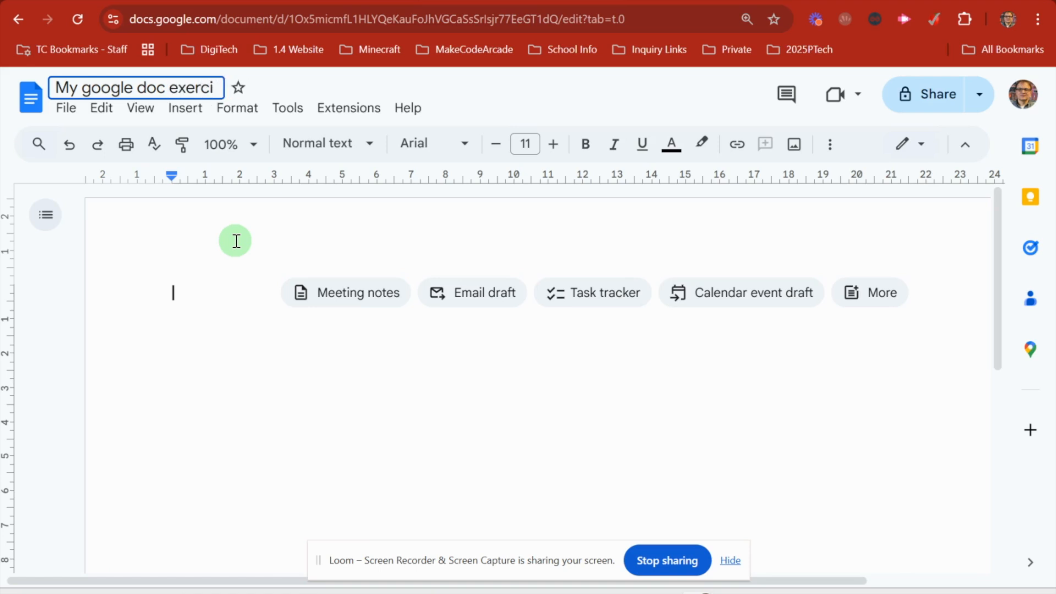
type("se")
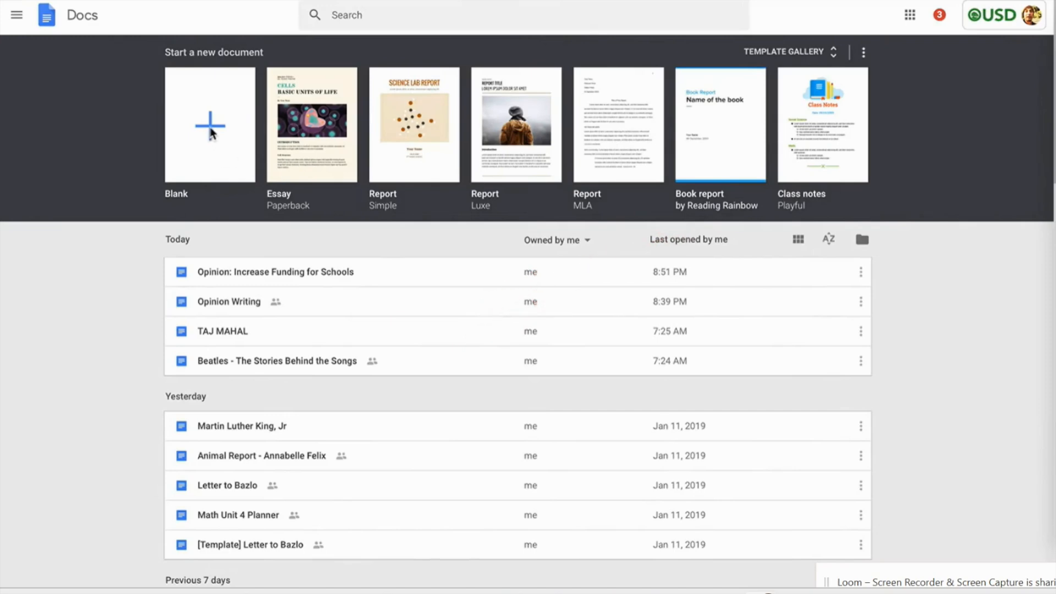
Create a blank document and write "Hi, this is a cursor!" in it.
left_click(214, 134)
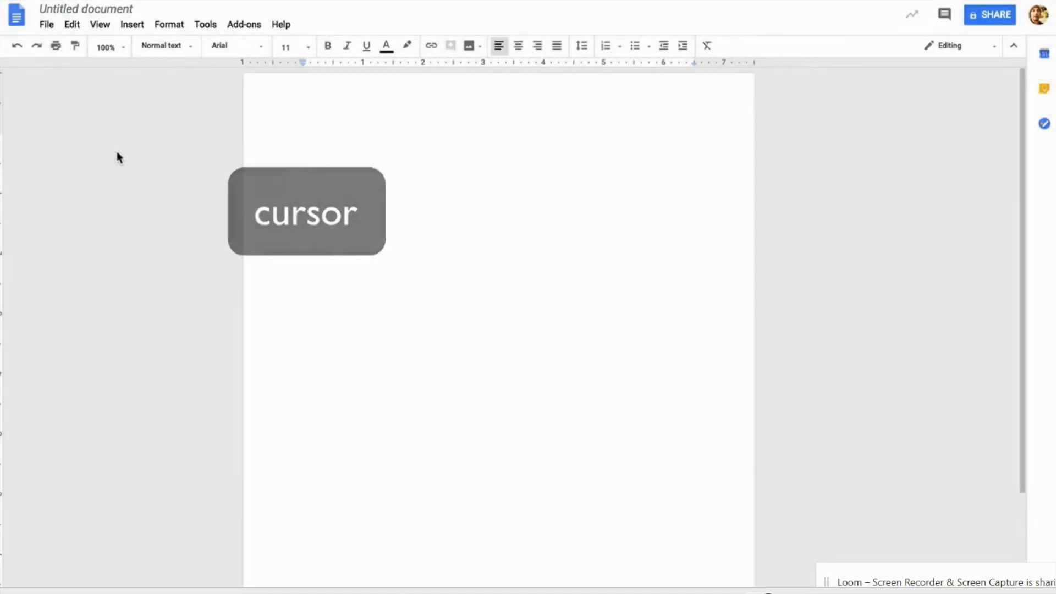
type("Hi, this is a cursor!")
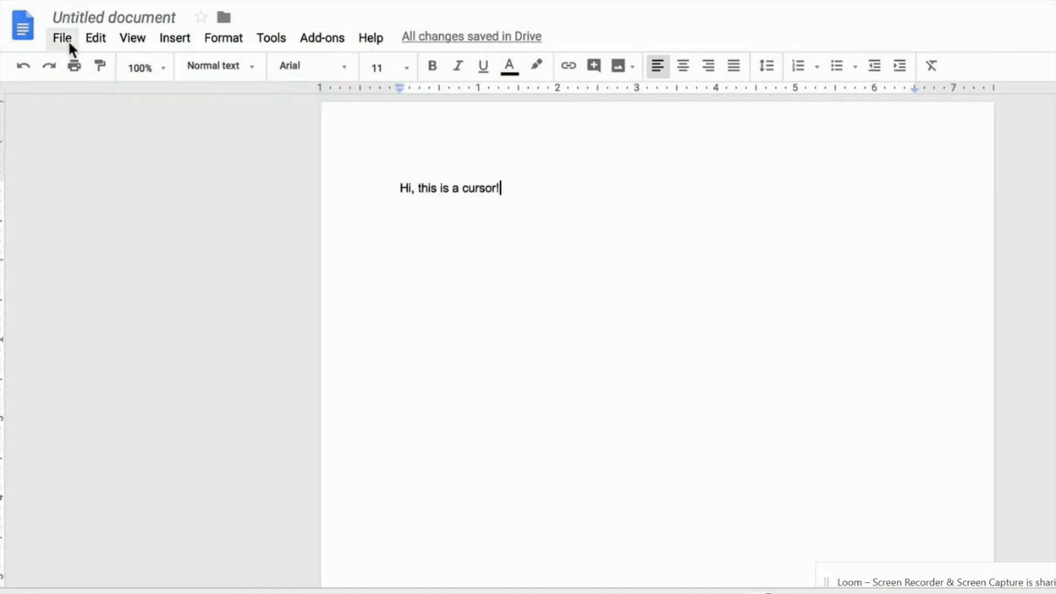
left_click(62, 40)
mouse_move(83, 40)
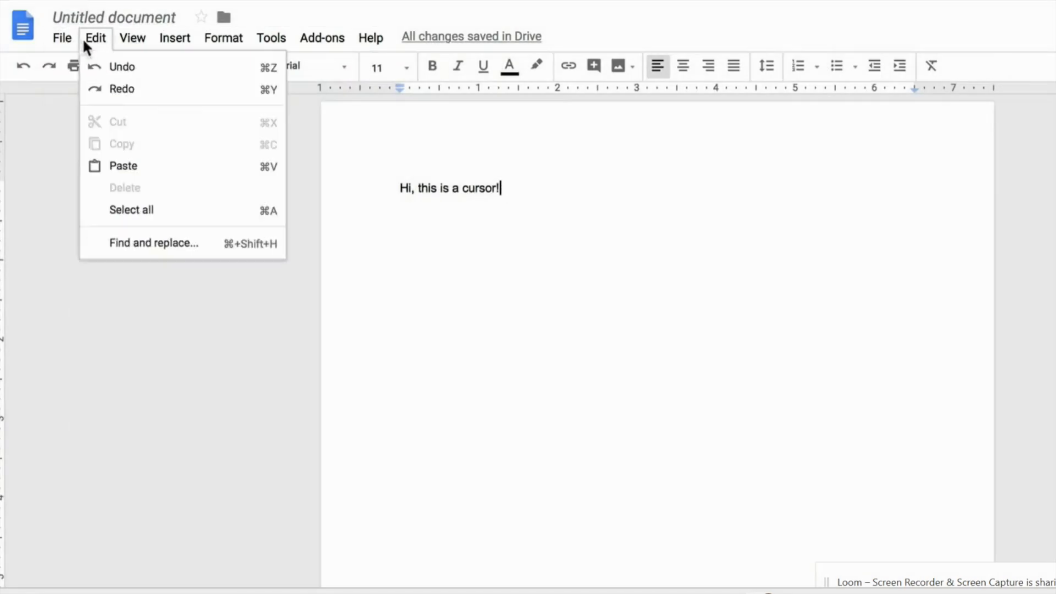
mouse_move(126, 43)
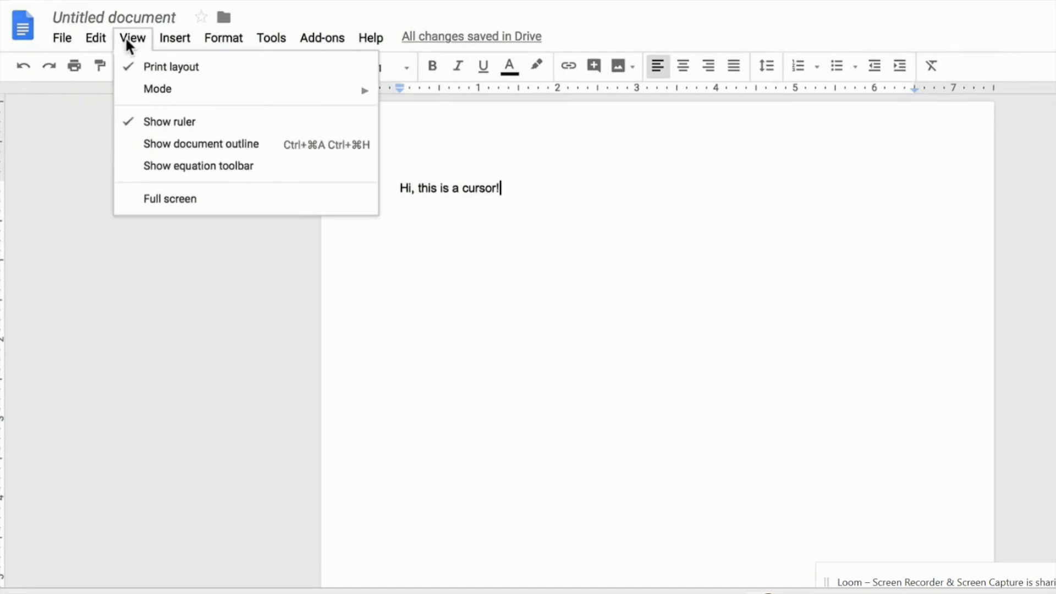
left_click(88, 217)
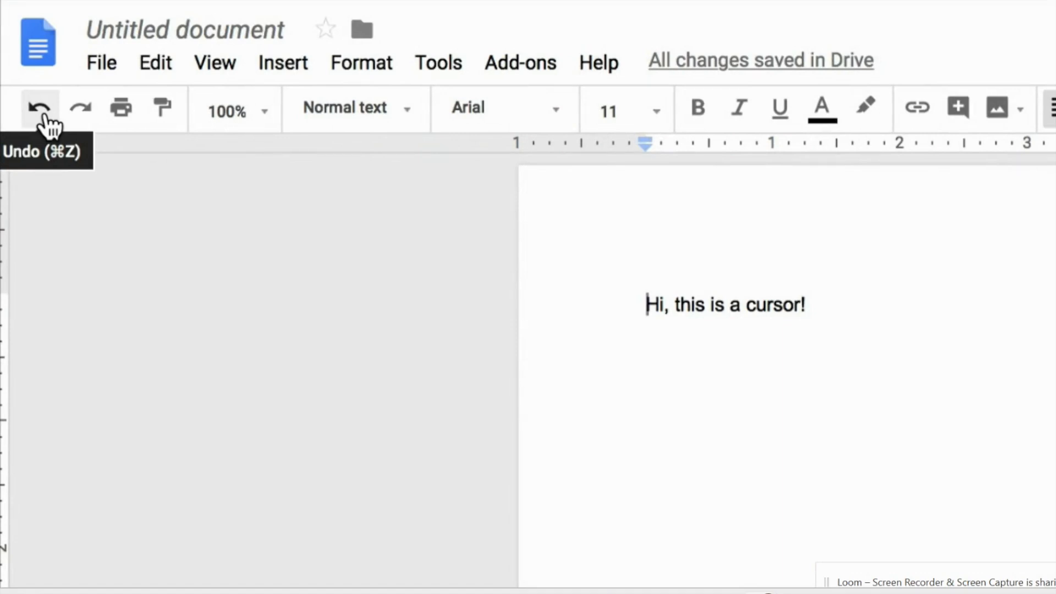
Undo the writing of the sentence "Hi, this is a cursor!" in repeated steps.
left_click(46, 117)
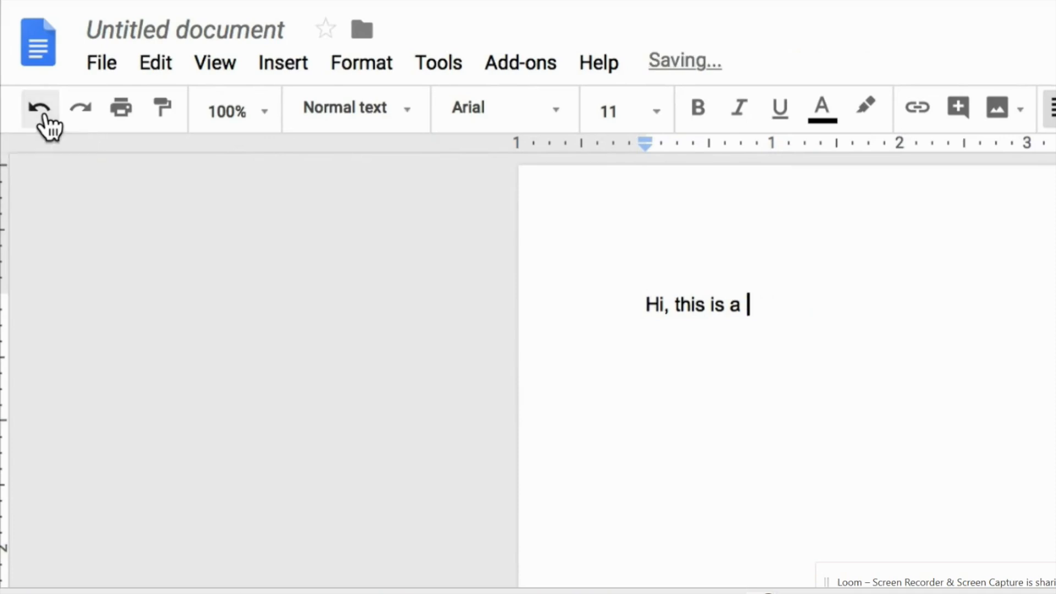
left_click(46, 117)
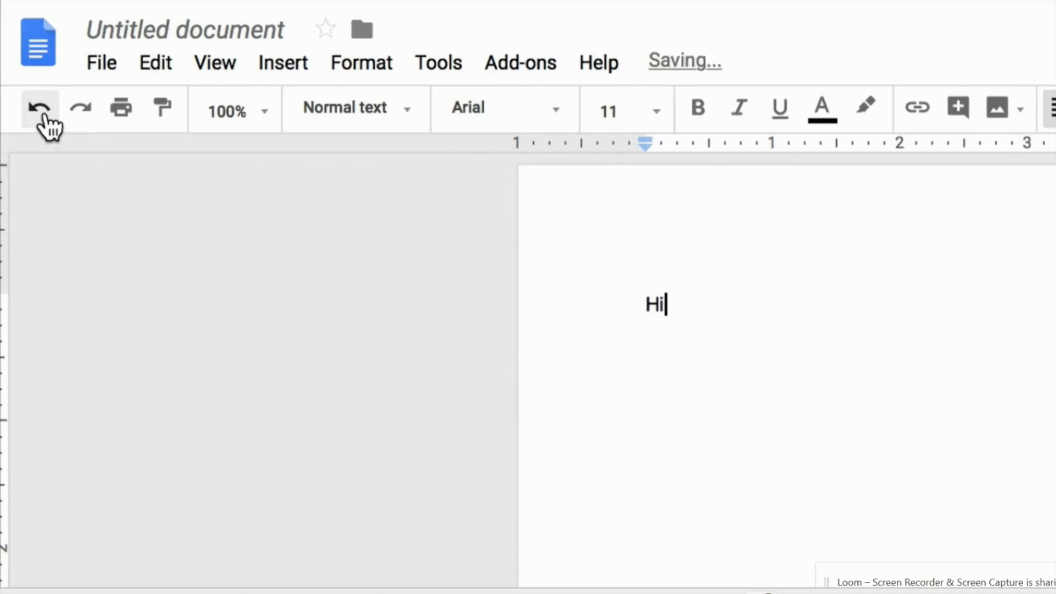
left_click(46, 117)
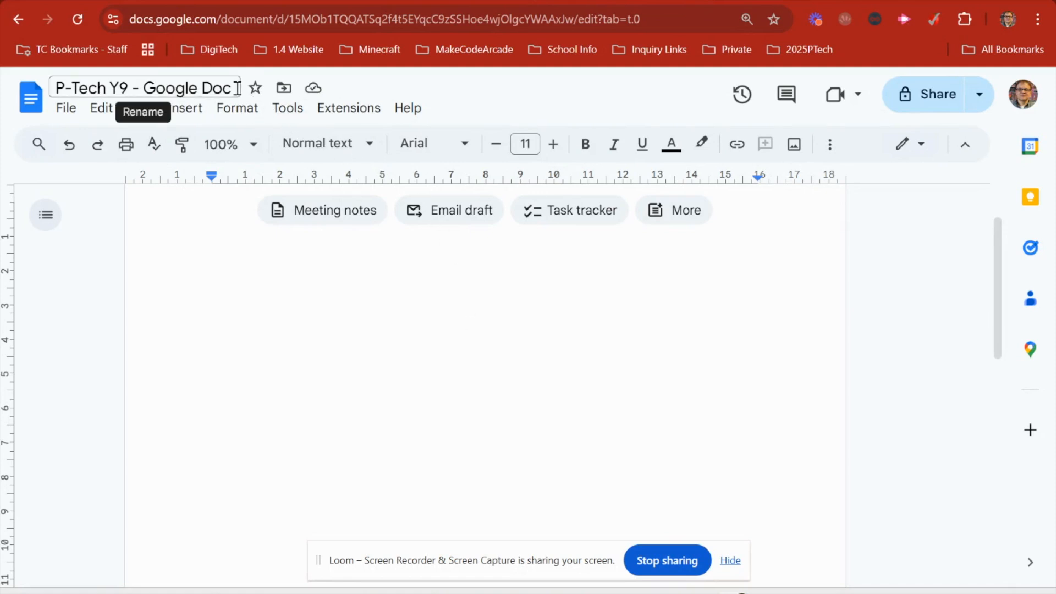
left_click_drag(235, 88, 50, 88)
left_click(212, 88)
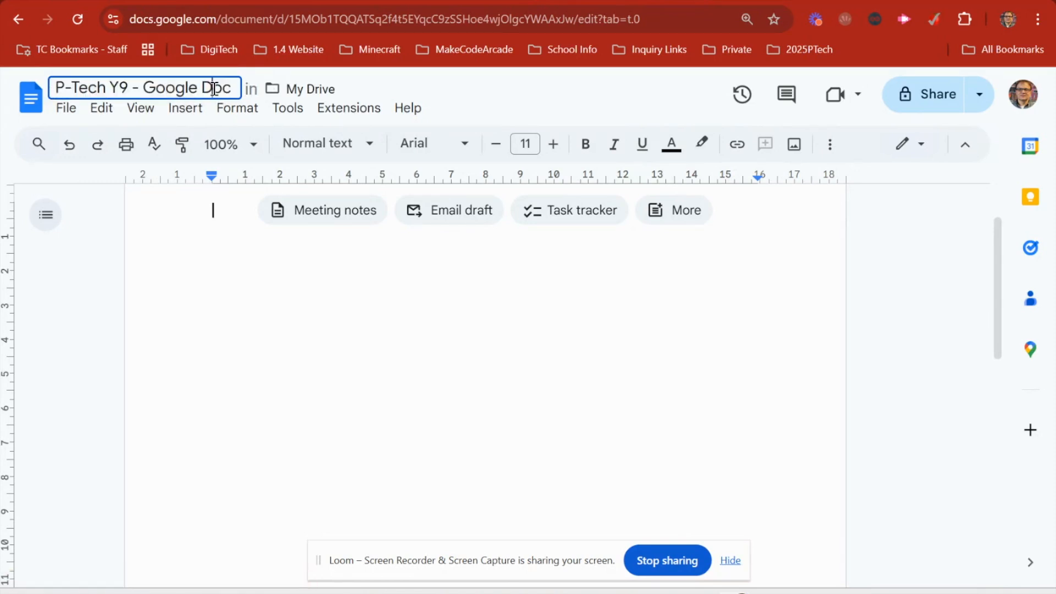
left_click_drag(233, 88, 52, 88)
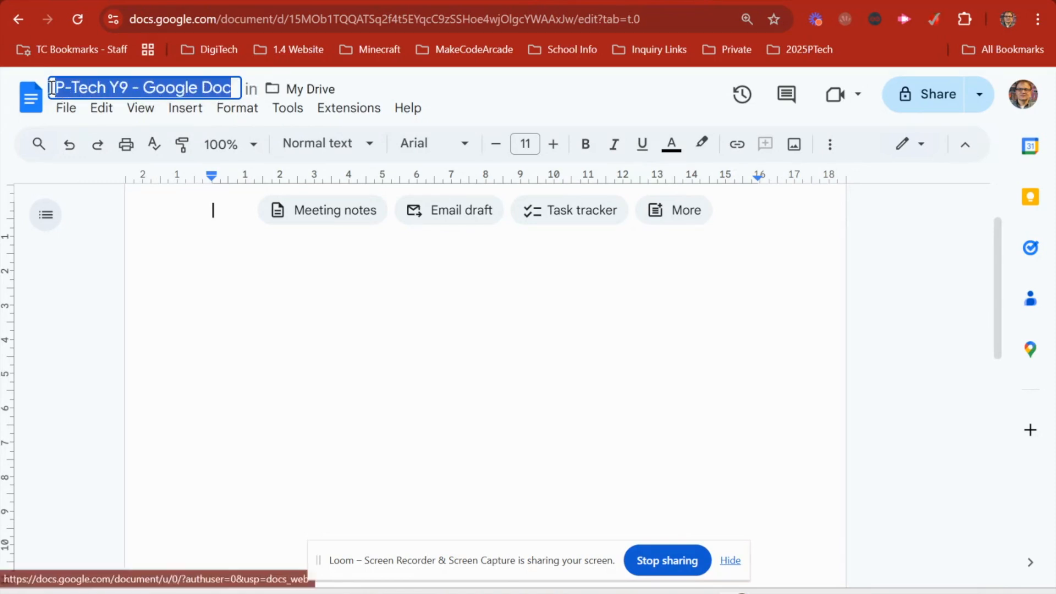
left_click(72, 88)
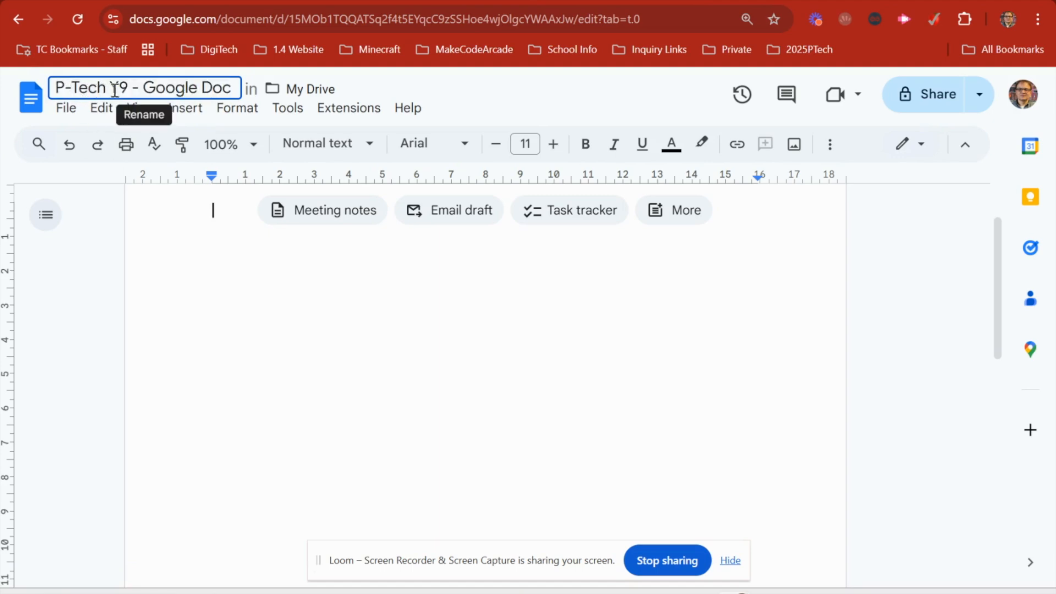
left_click(453, 297)
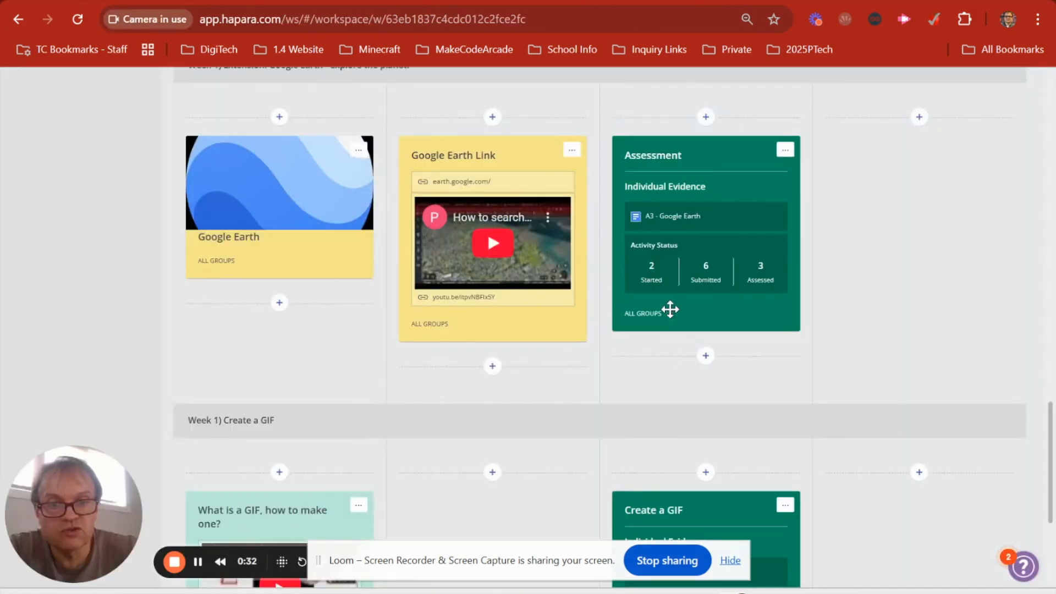
Switch to the Hapara workspace, open the "A3 - Google Earth" document from the assessment card and look over its instructions.
mouse_move(679, 222)
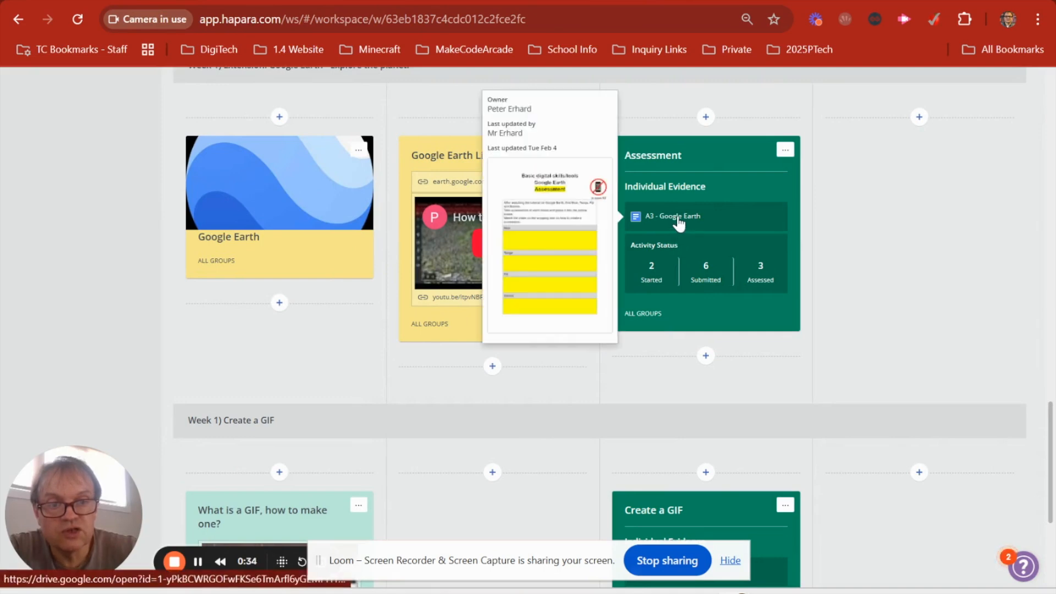
left_click(678, 222)
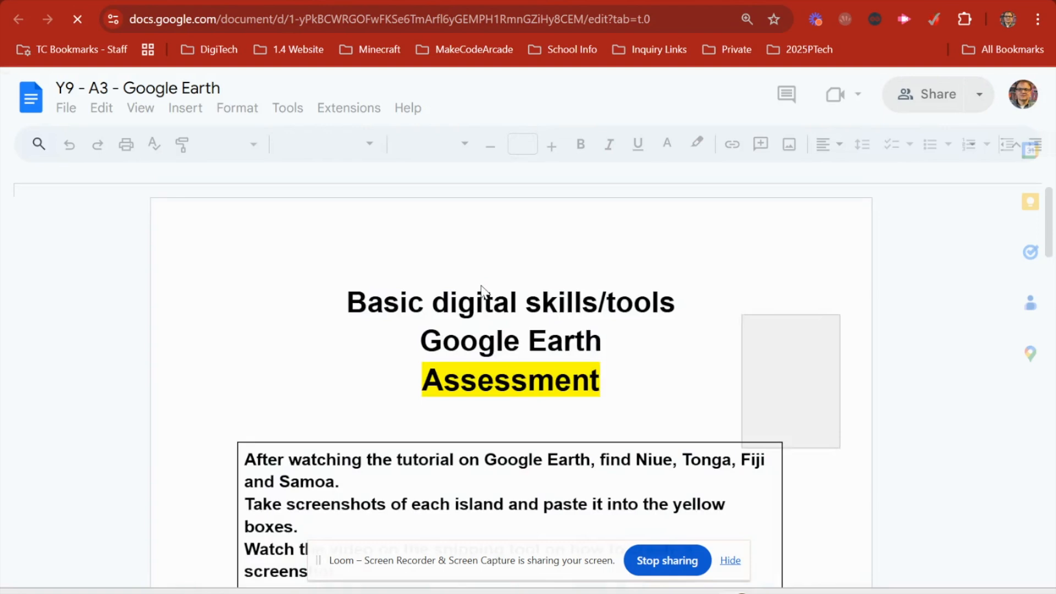
scroll(496, 365, "down", 3)
scroll(461, 359, "up", 3)
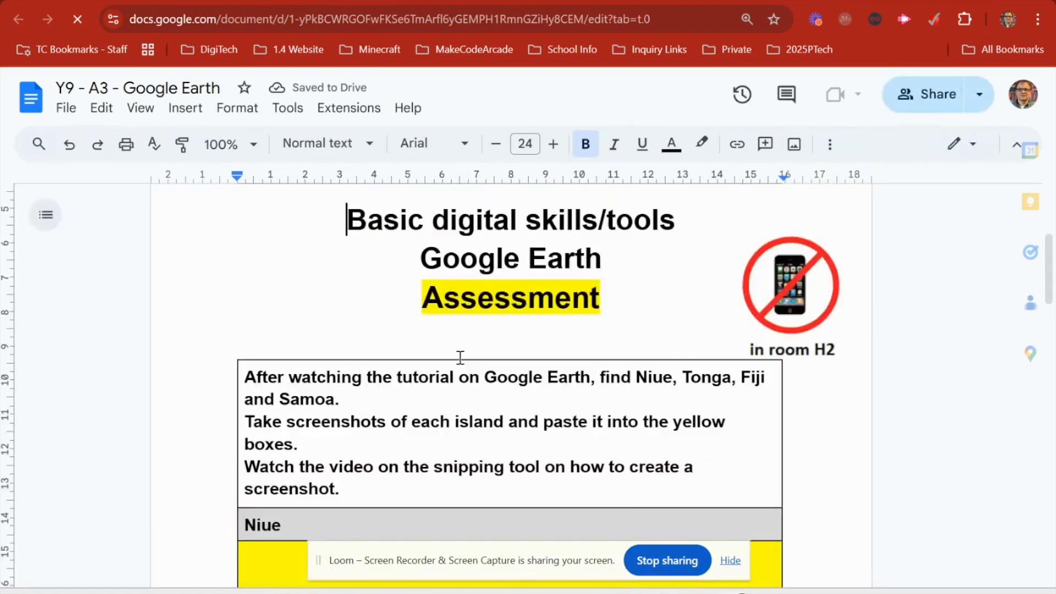
Examine the assessment table down to its end, looking at the Niue, Tonga, Fiji and Samoa headings and their yellow screenshot boxes.
scroll(461, 358, "down", 2)
scroll(461, 359, "down", 3)
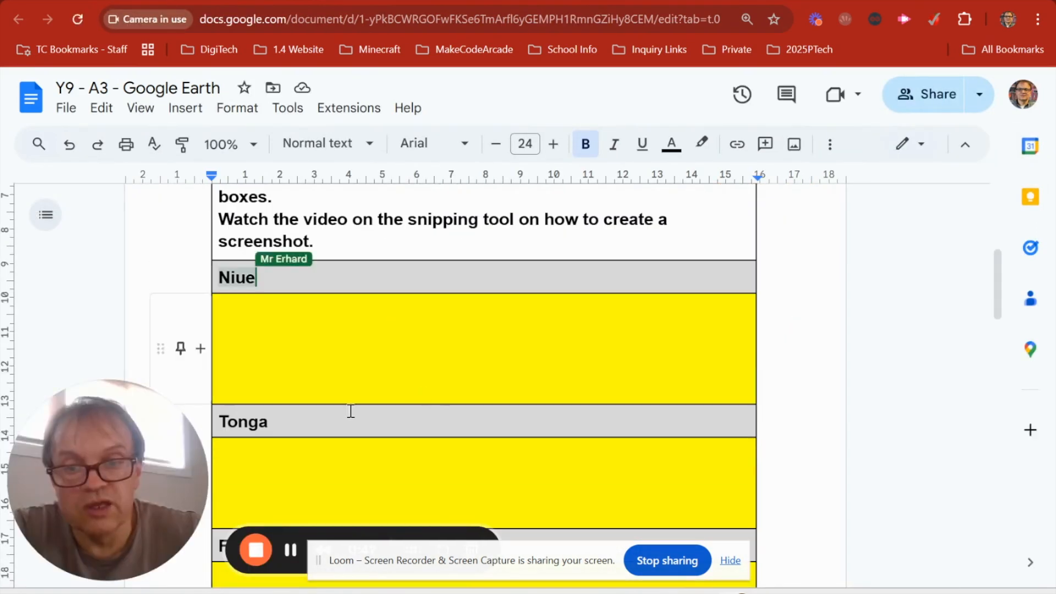
left_click(305, 473)
left_click(248, 312)
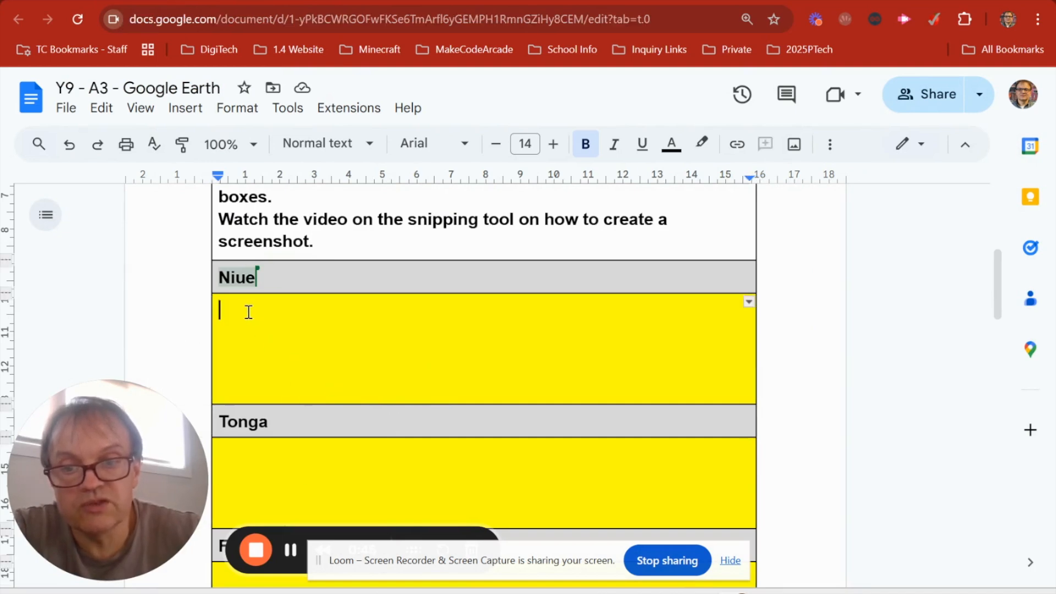
left_click(283, 465)
scroll(283, 466, "down", 3)
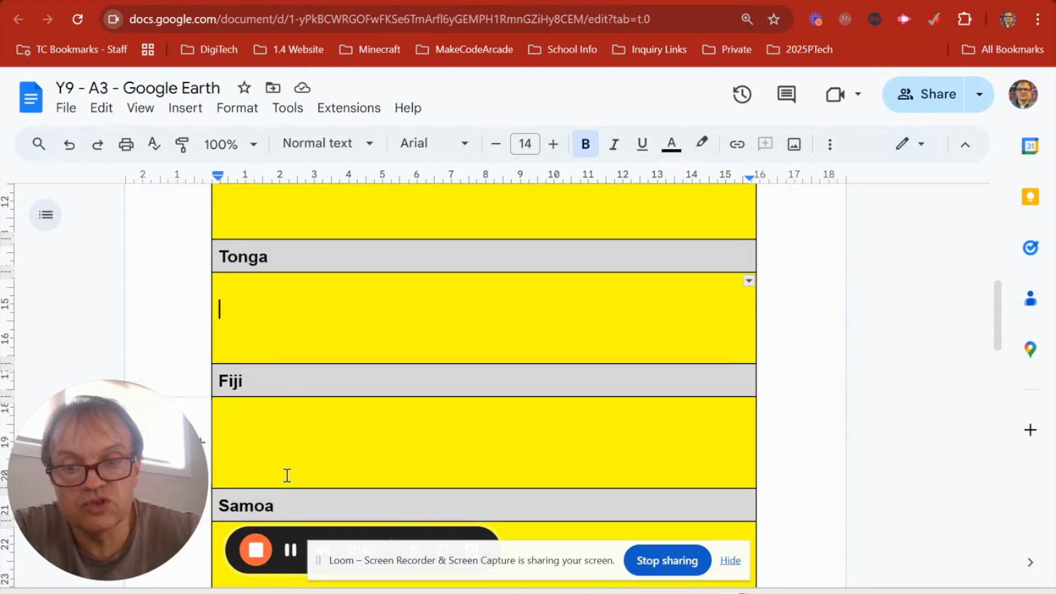
scroll(287, 474, "down", 3)
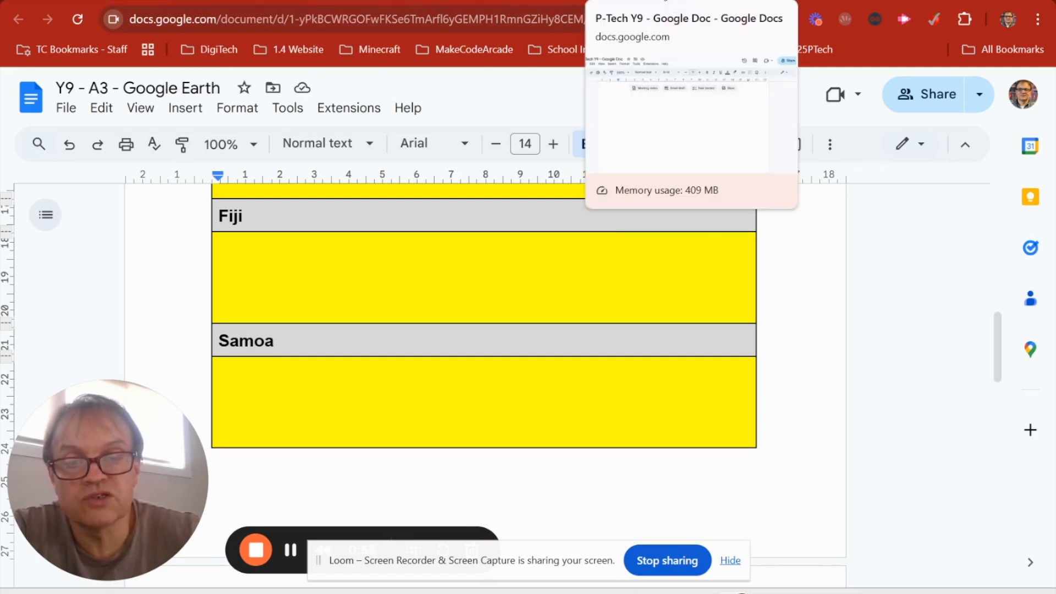
Switch to the "P-Tech Y9 - Google Doc" document and write the heading "Google Earth", followed by a new line.
left_click(632, 2)
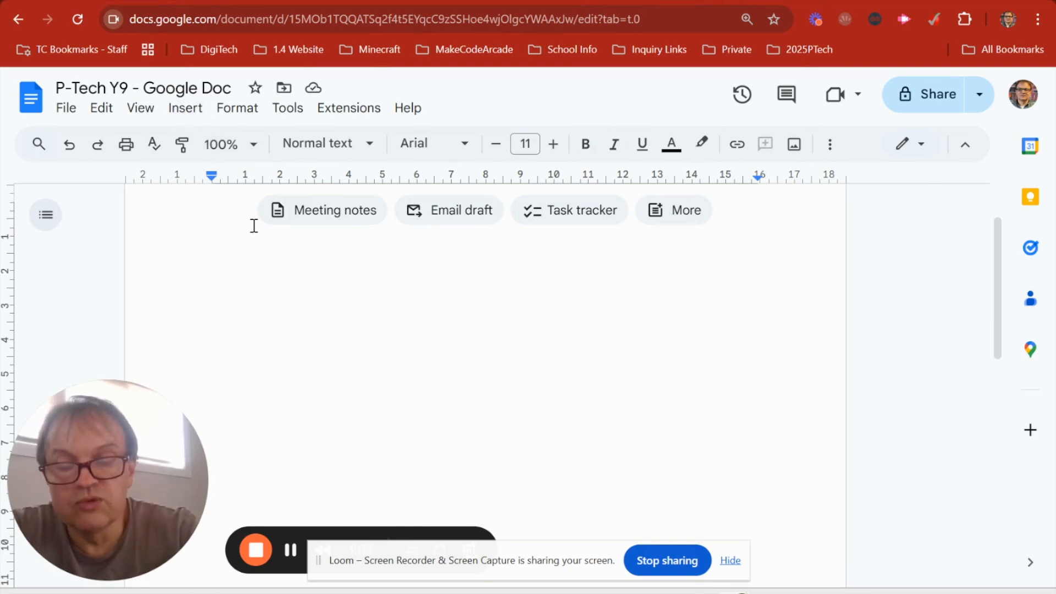
type("Google Earch")
key("BackSpace")
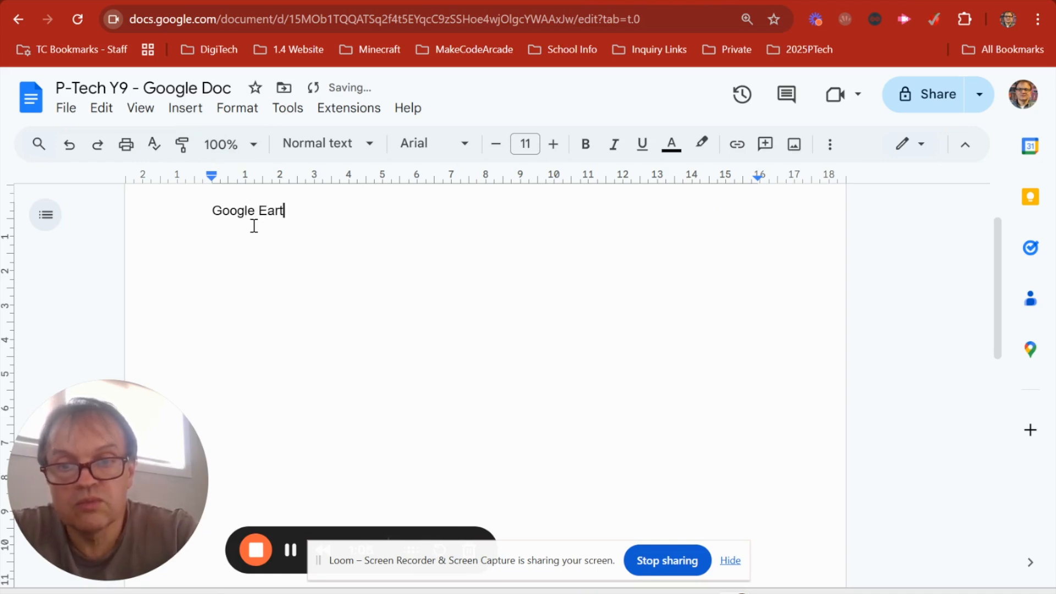
type("h")
key("Return")
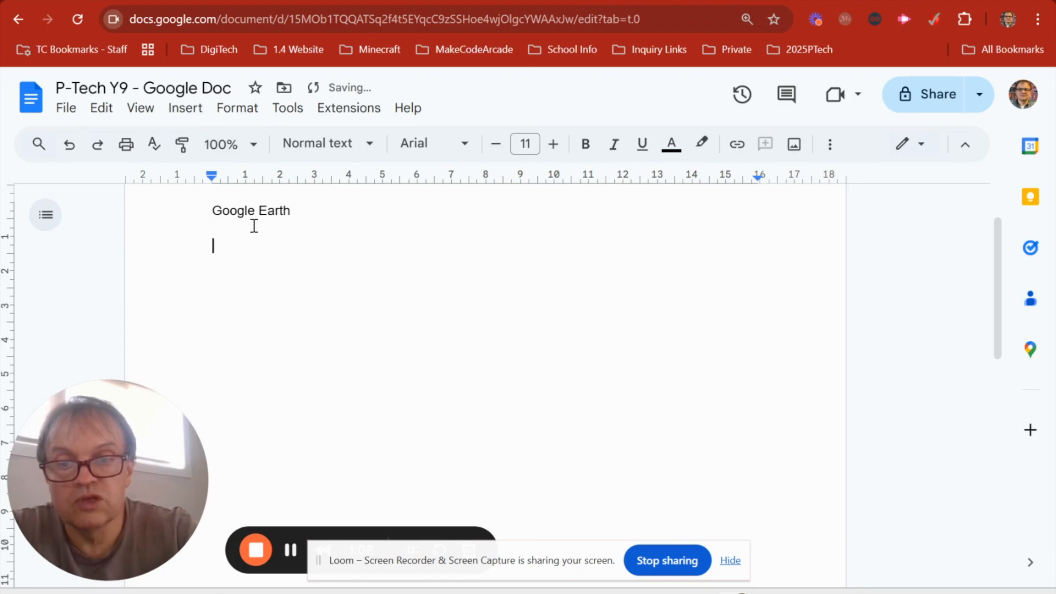
Insert a table with three columns and five rows below the "Google Earth" heading.
left_click(190, 114)
mouse_move(224, 171)
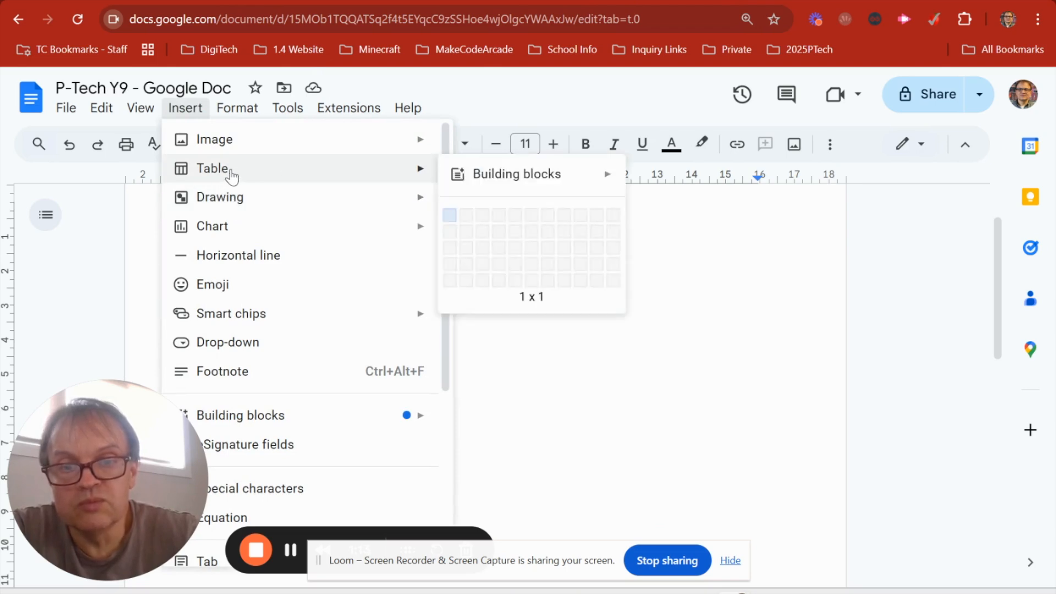
left_click(483, 282)
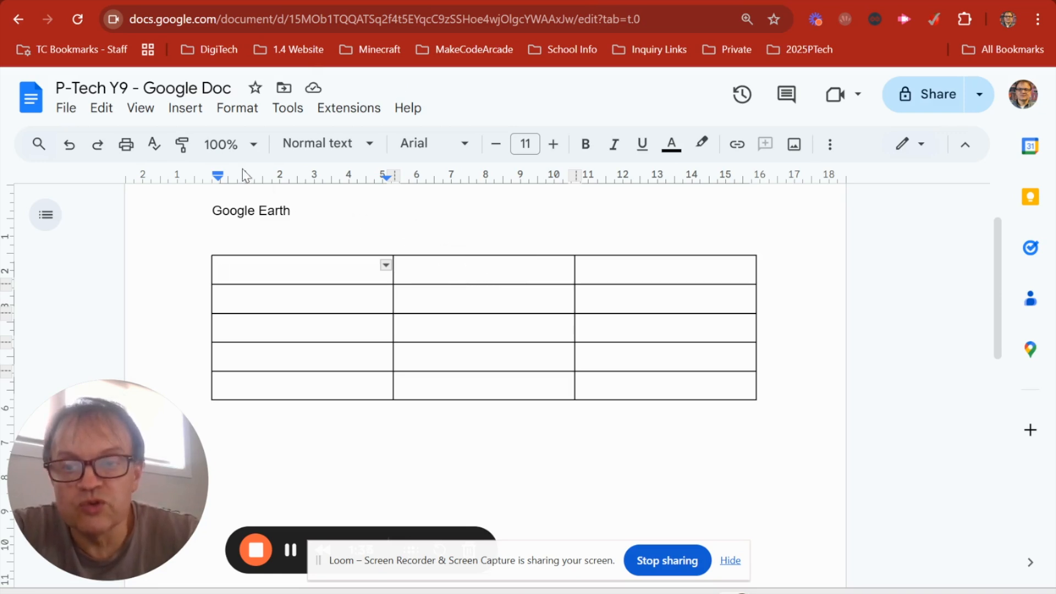
Open the page setup and review the document's orientation, paper size and margins.
left_click(63, 113)
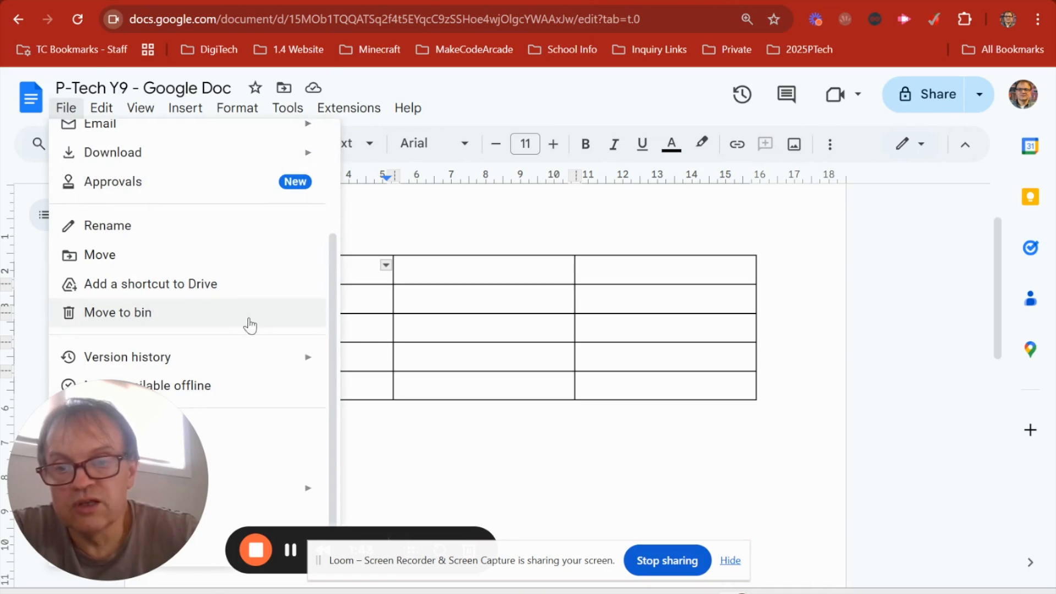
left_click_drag(195, 471, 772, 399)
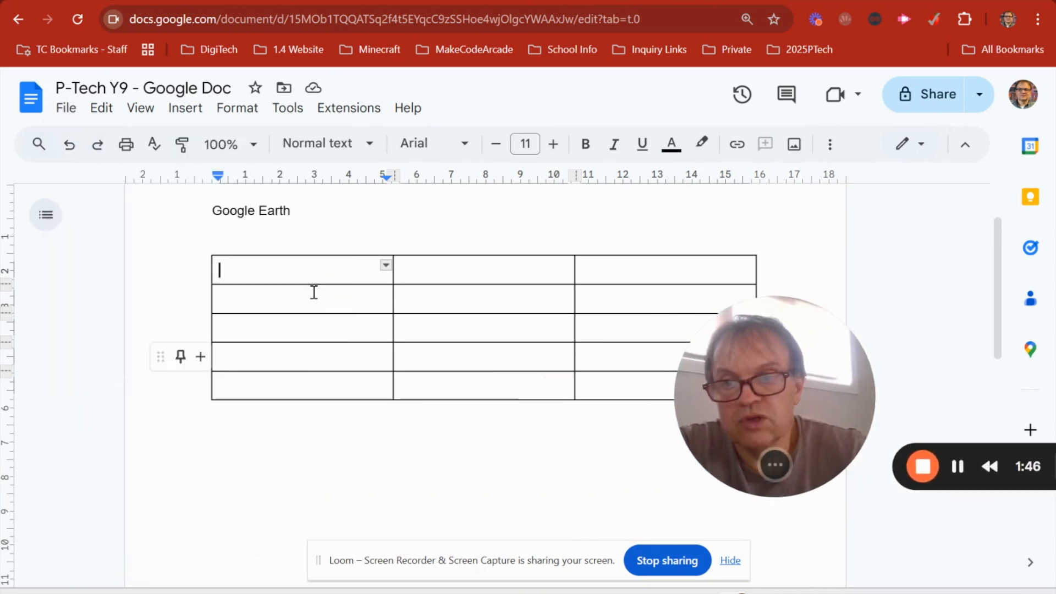
left_click(65, 109)
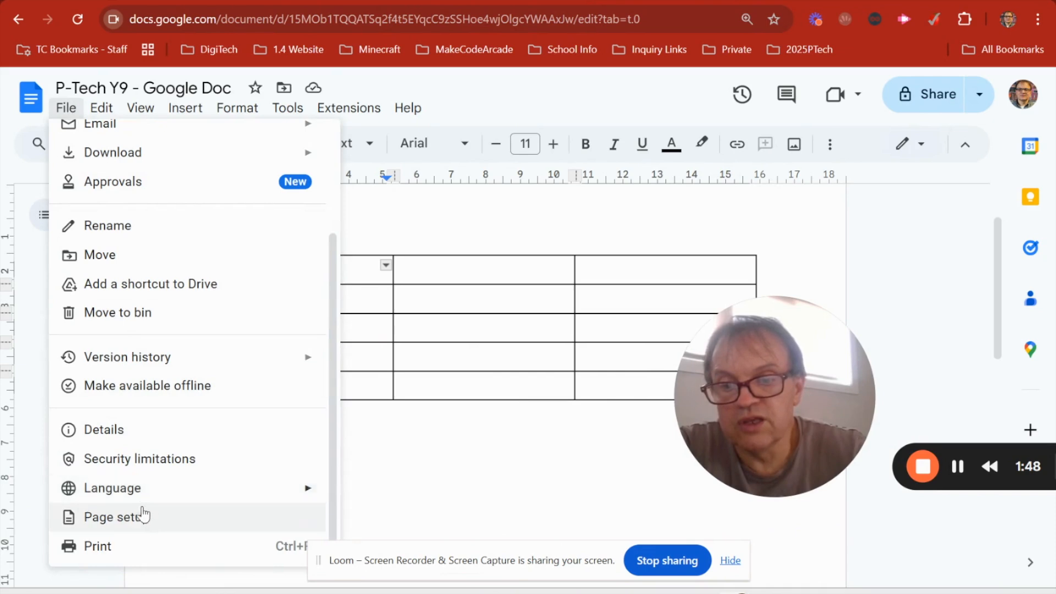
left_click_drag(333, 370, 372, 405)
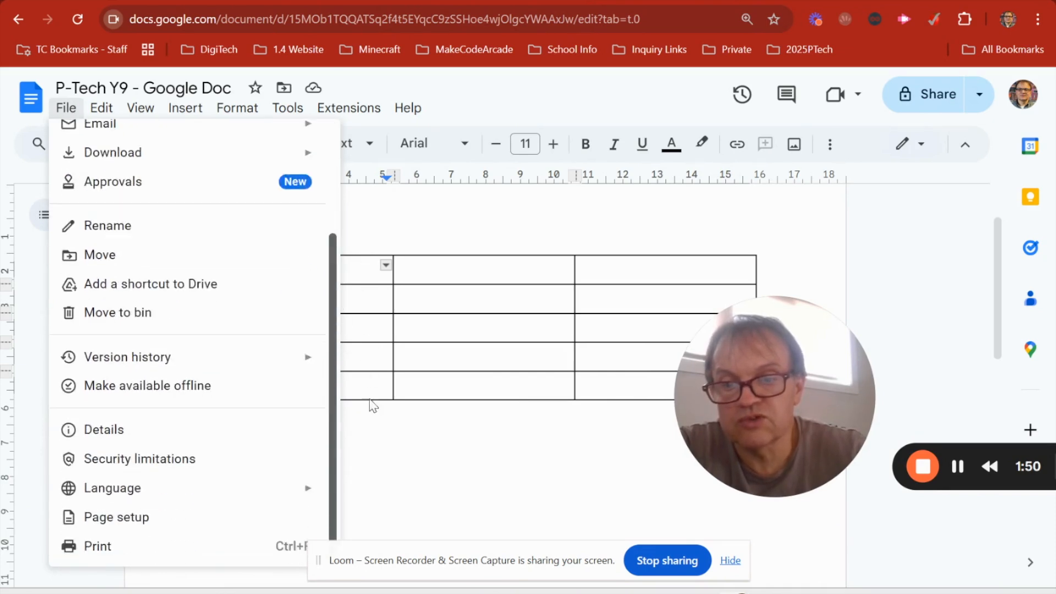
left_click(113, 523)
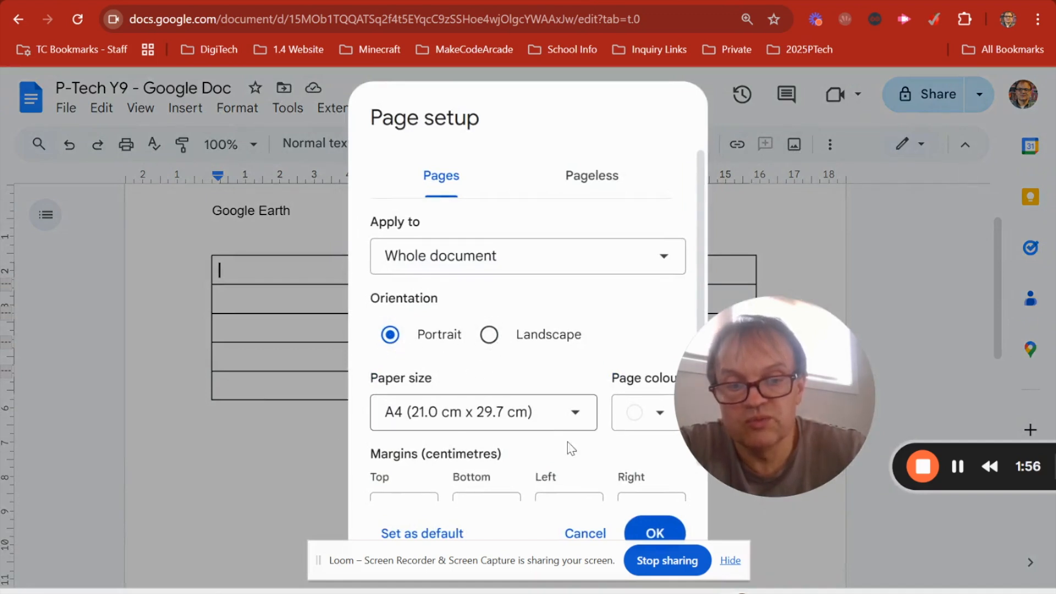
left_click(665, 525)
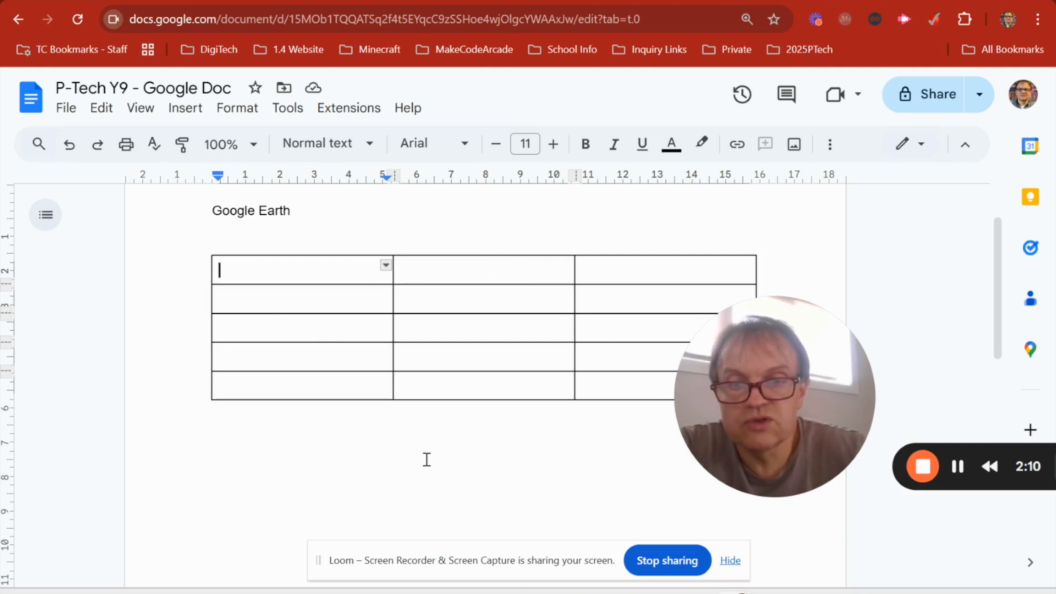
Undo the table insertion and the writing of the "Google Earth" heading until the page is empty.
left_click(68, 146)
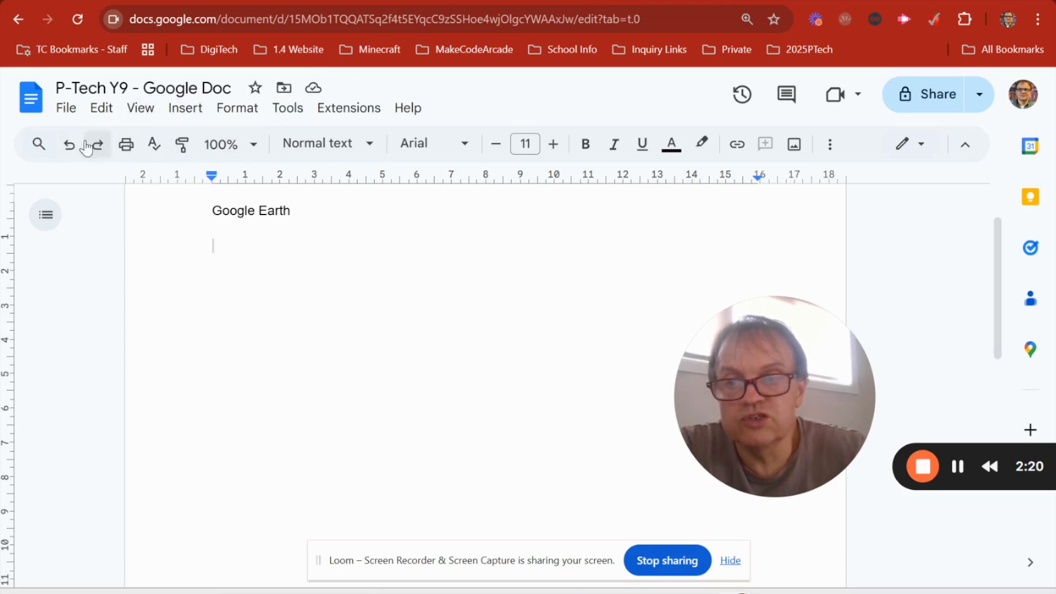
left_click(69, 144)
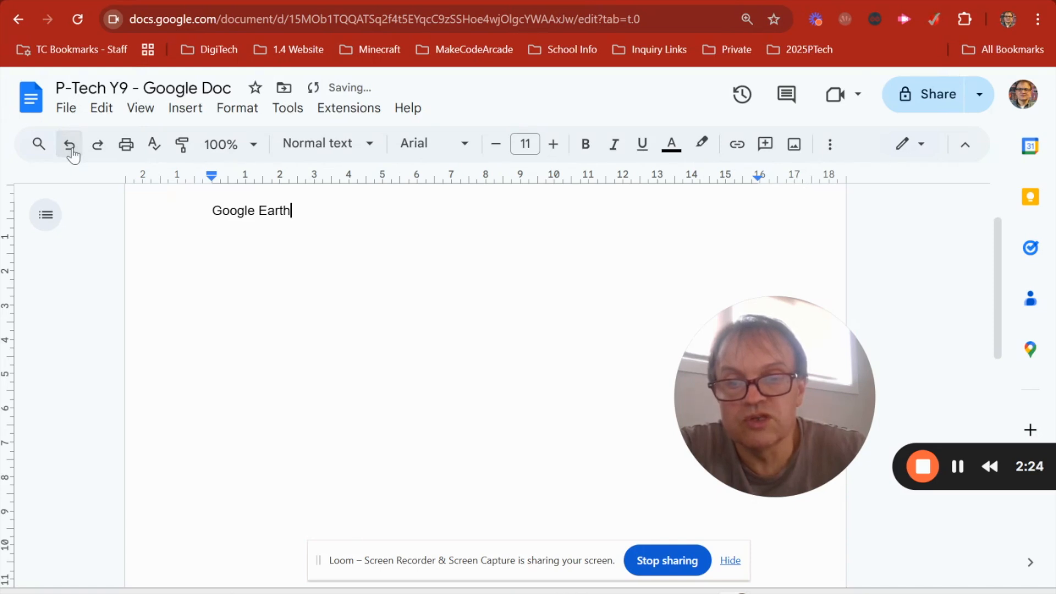
left_click(69, 145)
left_click(69, 145)
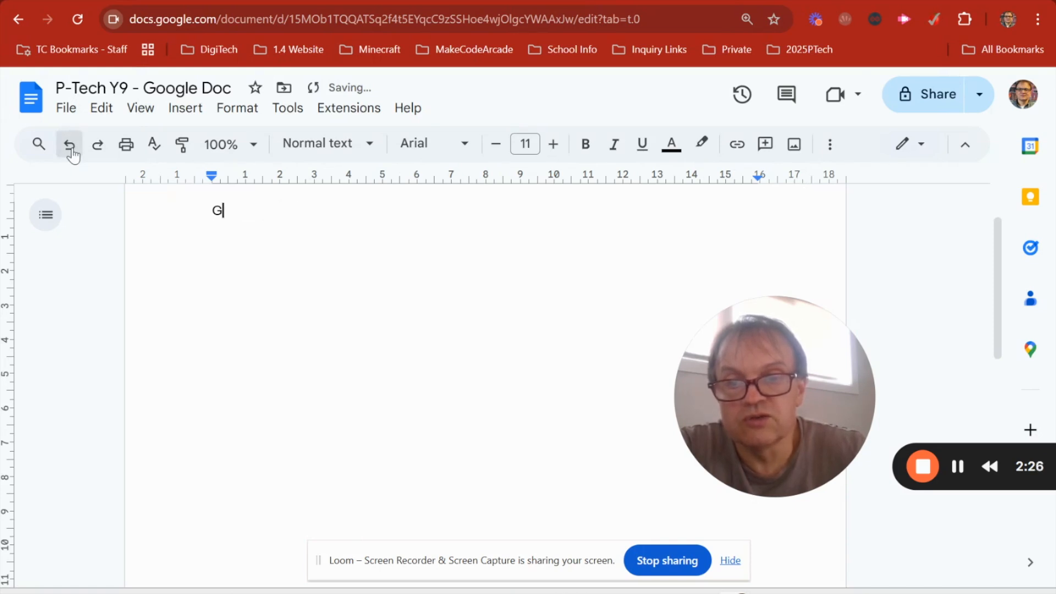
left_click(69, 145)
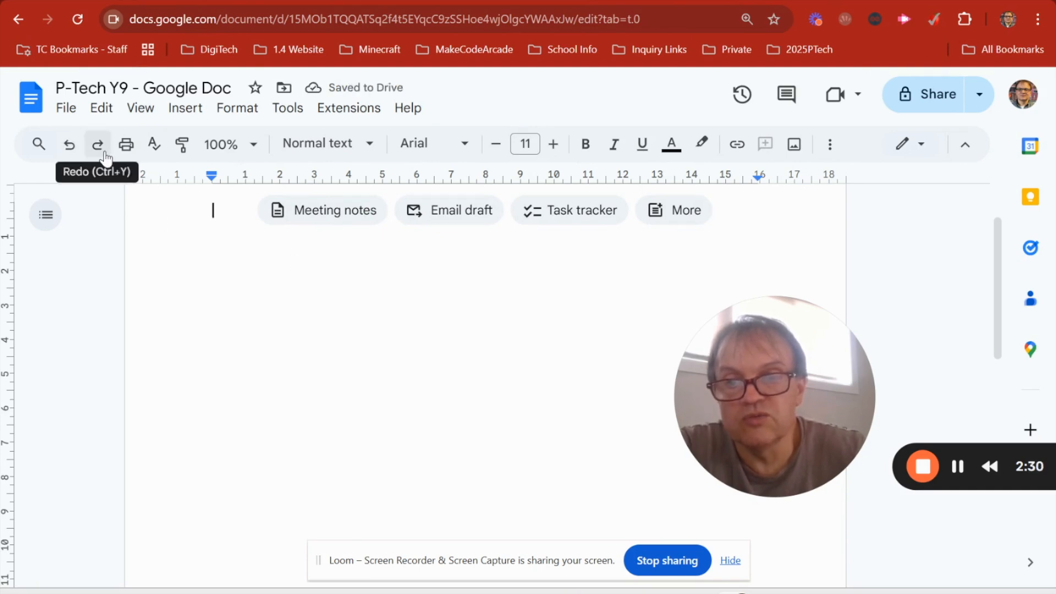
Redo the undone text edits to restore the "Google Earth" heading and the line below it.
left_click(97, 144)
left_click(98, 145)
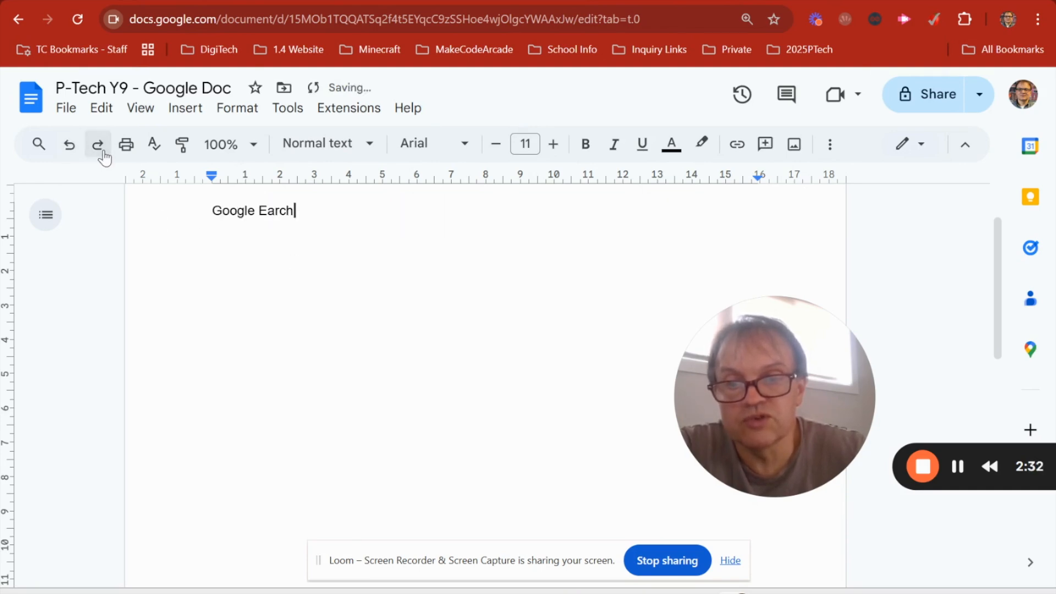
left_click(98, 144)
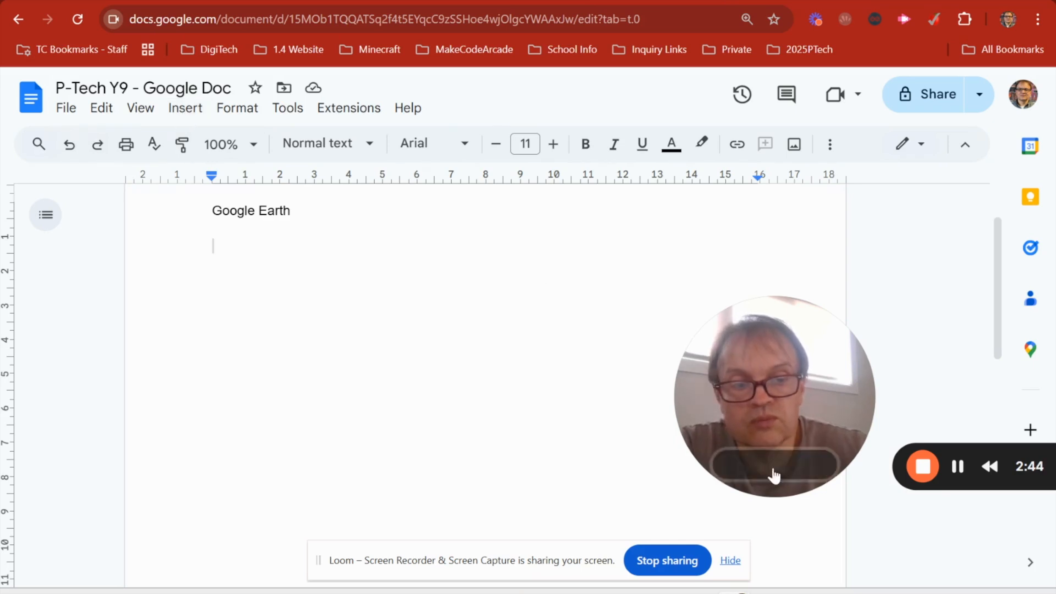
Insert a table with two columns and six rows below the "Google Earth" heading.
left_click(184, 112)
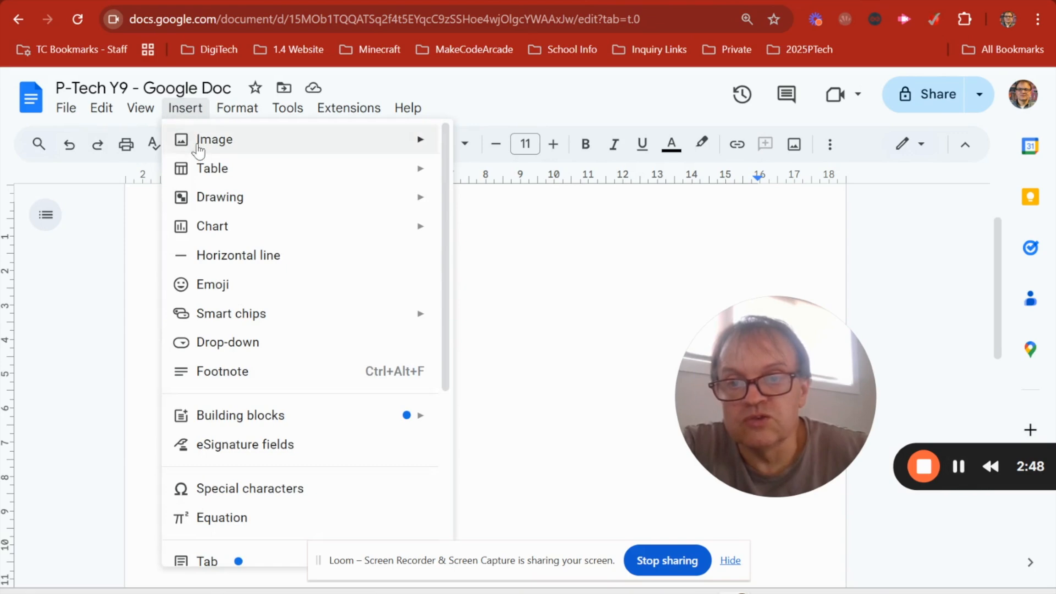
mouse_move(259, 169)
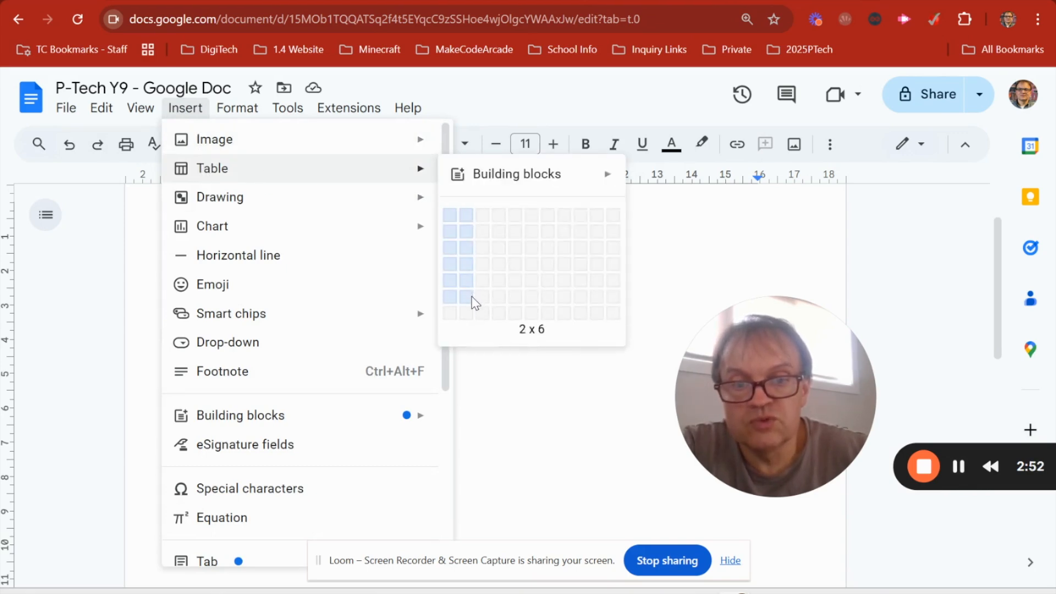
left_click(470, 296)
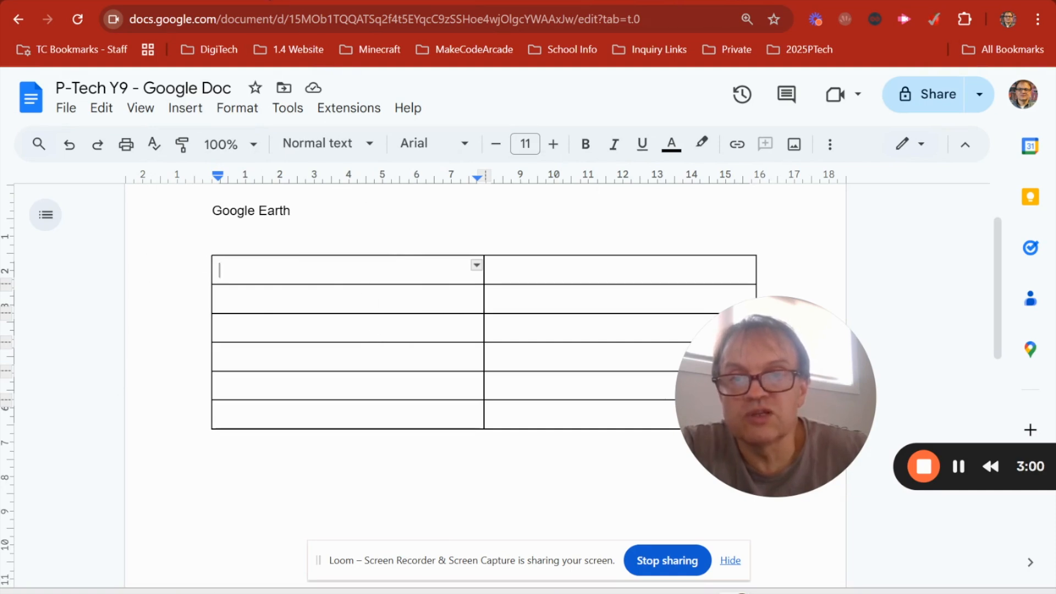
Switch to the "Y9 - A3 - Google Earth" document and compare the layout of its full-width heading rows and yellow boxes.
left_click(283, 1)
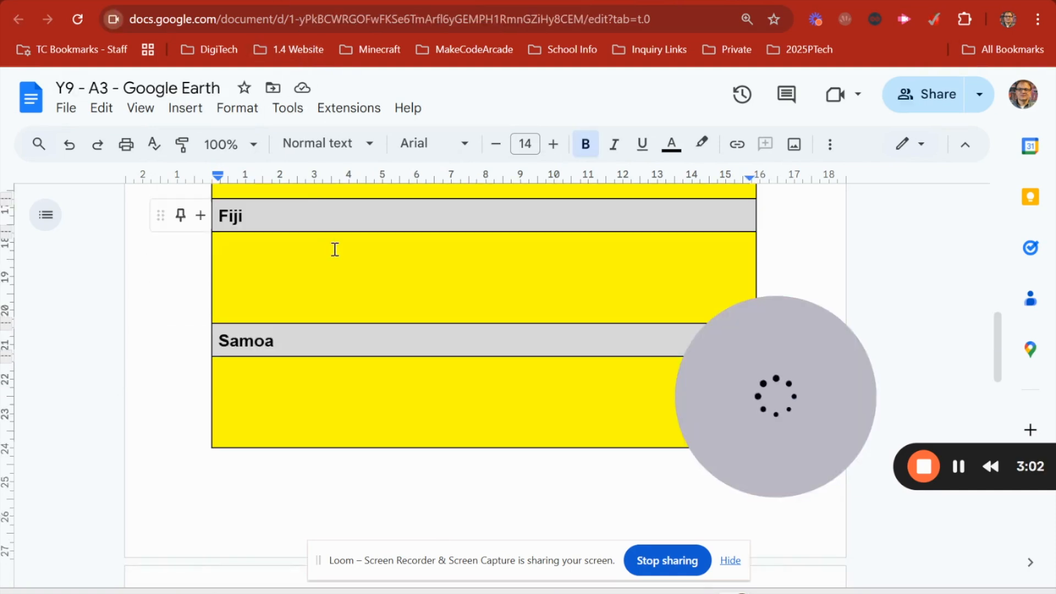
scroll(333, 249, "up", 6)
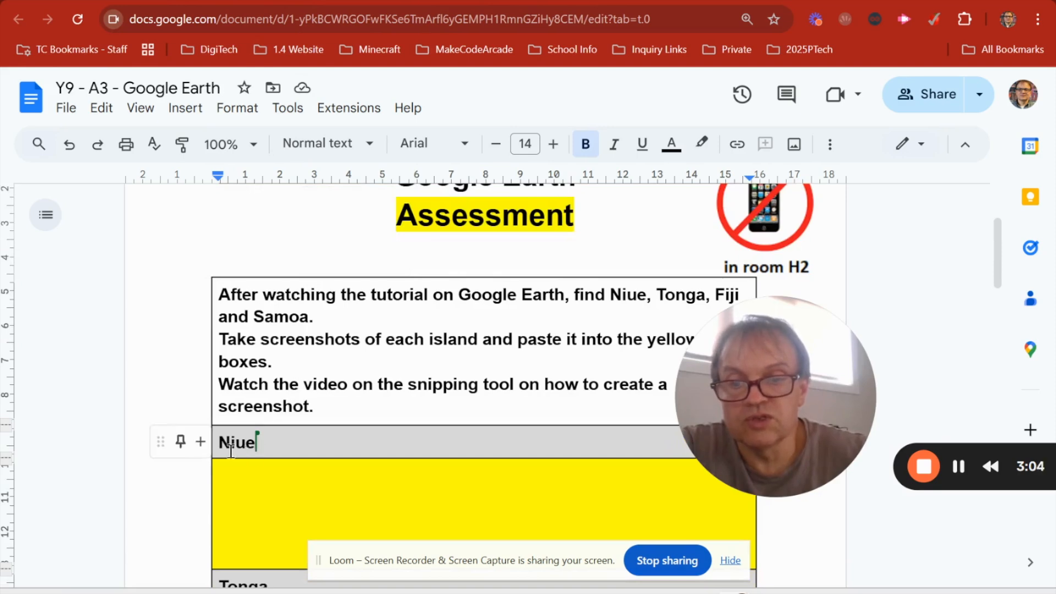
scroll(268, 458, "down", 3)
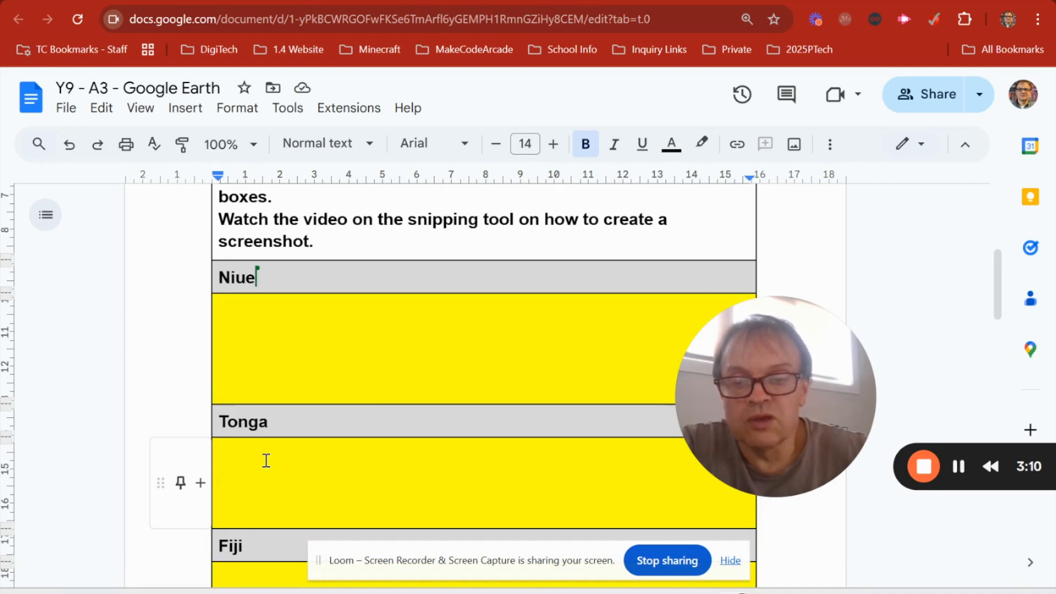
left_click(266, 461)
scroll(266, 460, "down", 2)
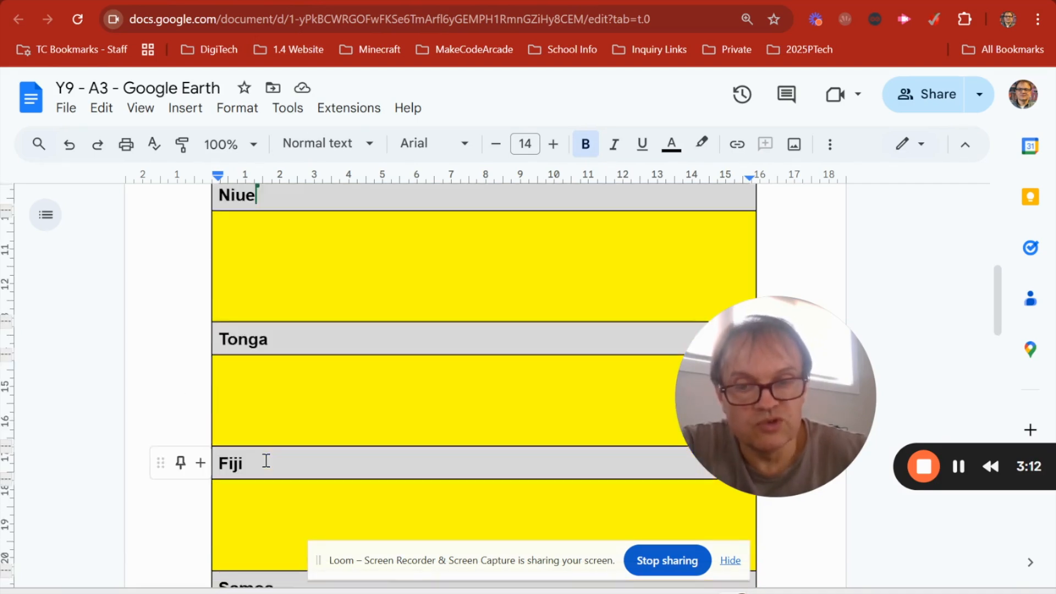
scroll(266, 460, "up", 5)
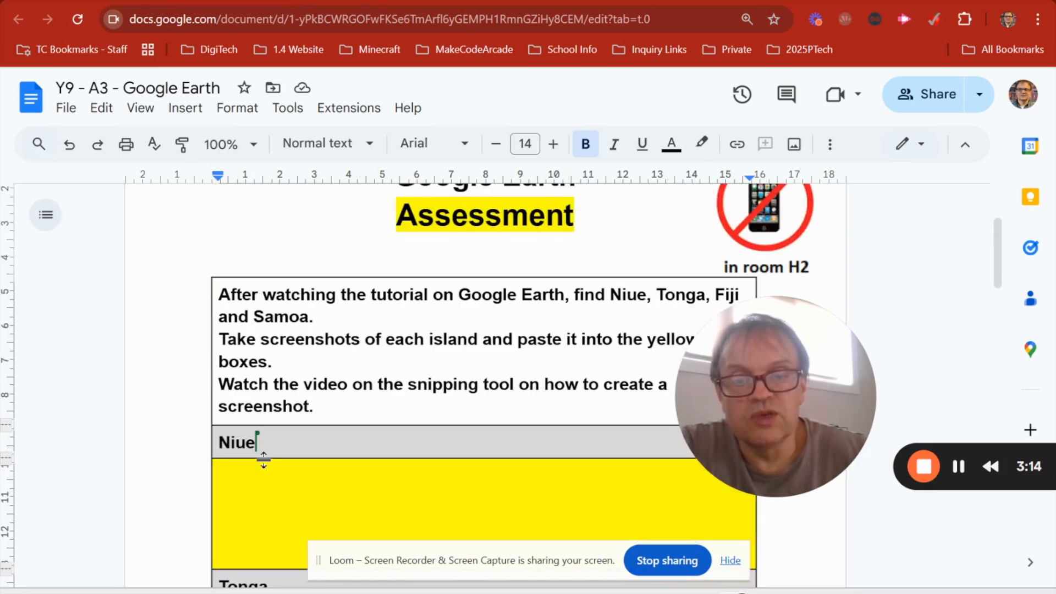
scroll(263, 460, "down", 8)
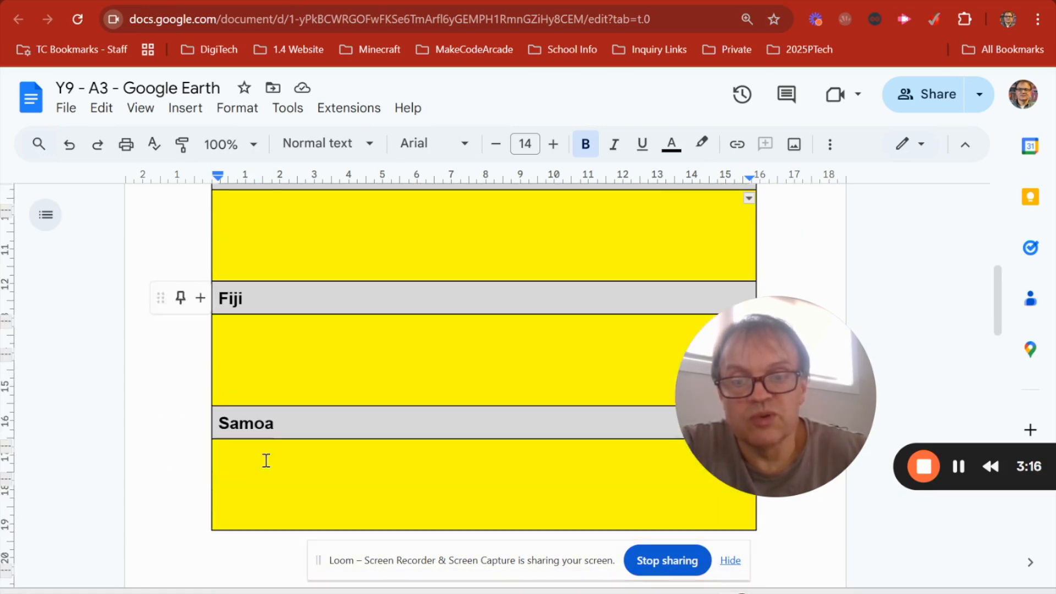
scroll(295, 273, "up", 3)
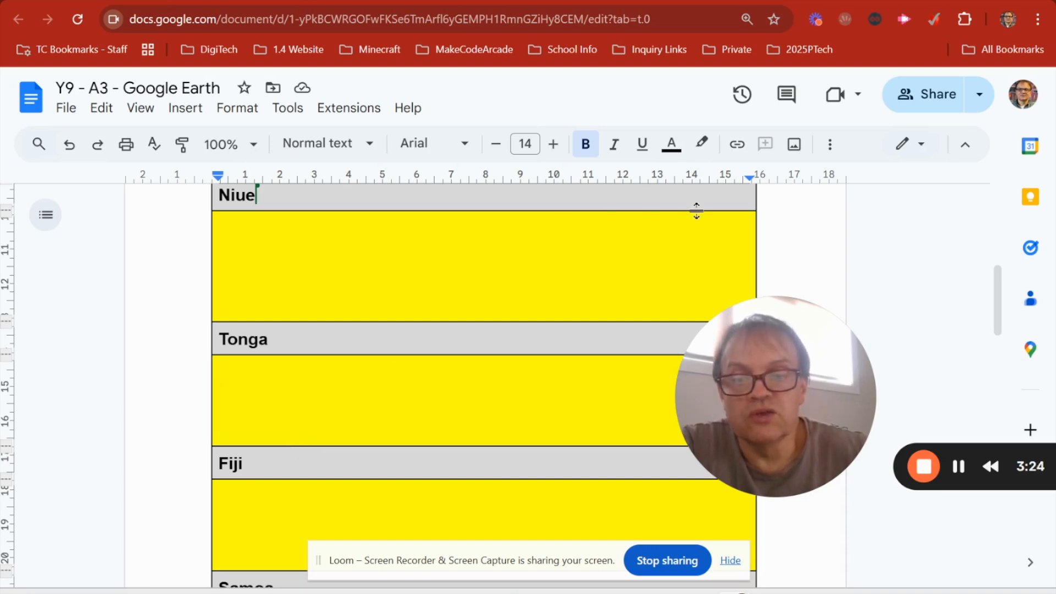
Return to the "P-Tech Y9 - Google Doc" document and merge the two cells in the table's first row.
left_click(677, 2)
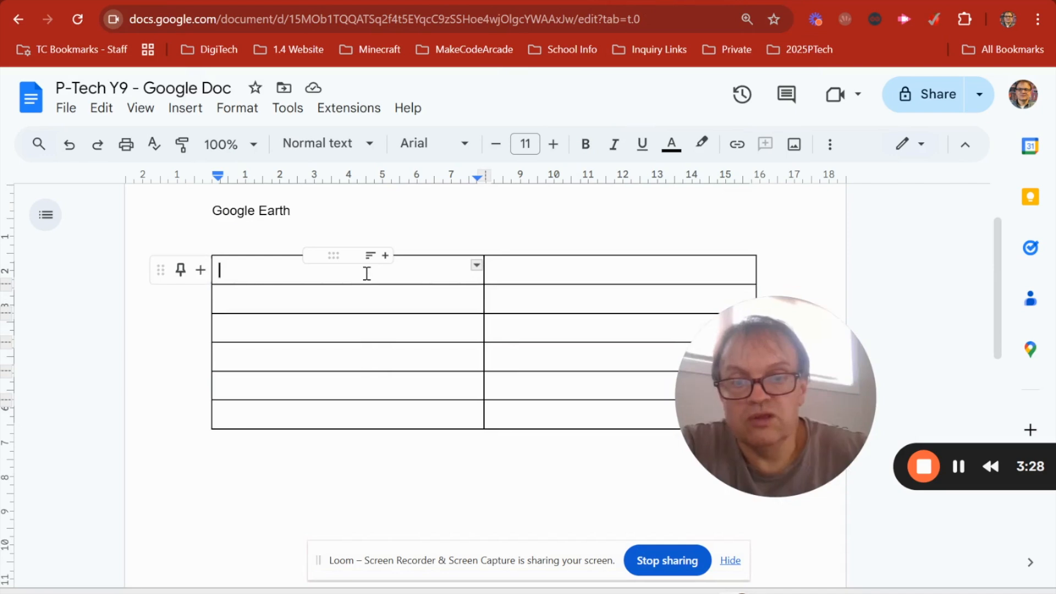
left_click_drag(366, 274, 540, 265)
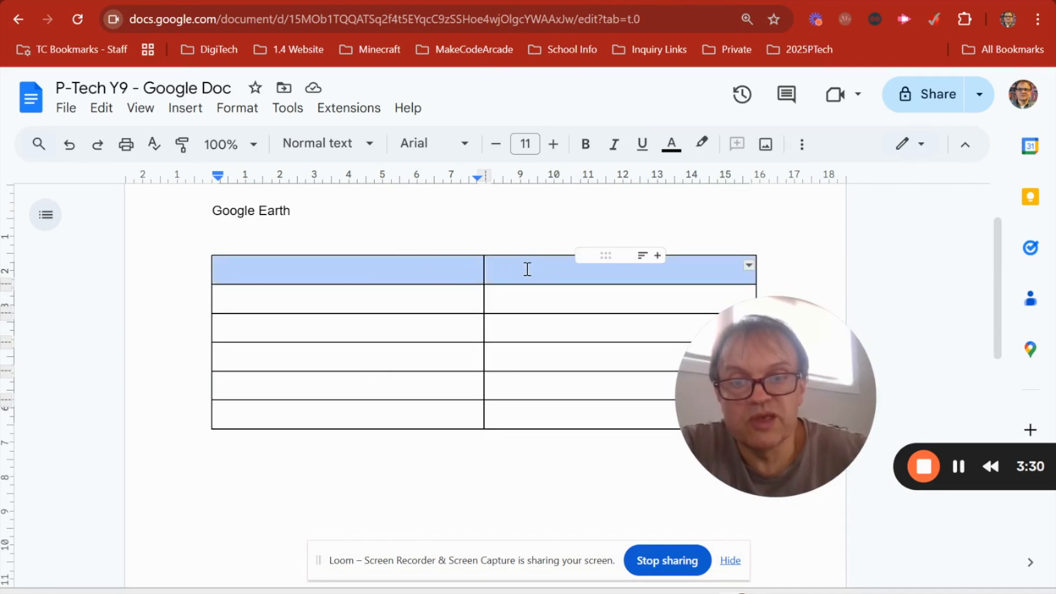
left_click(365, 313)
left_click_drag(295, 268, 512, 265)
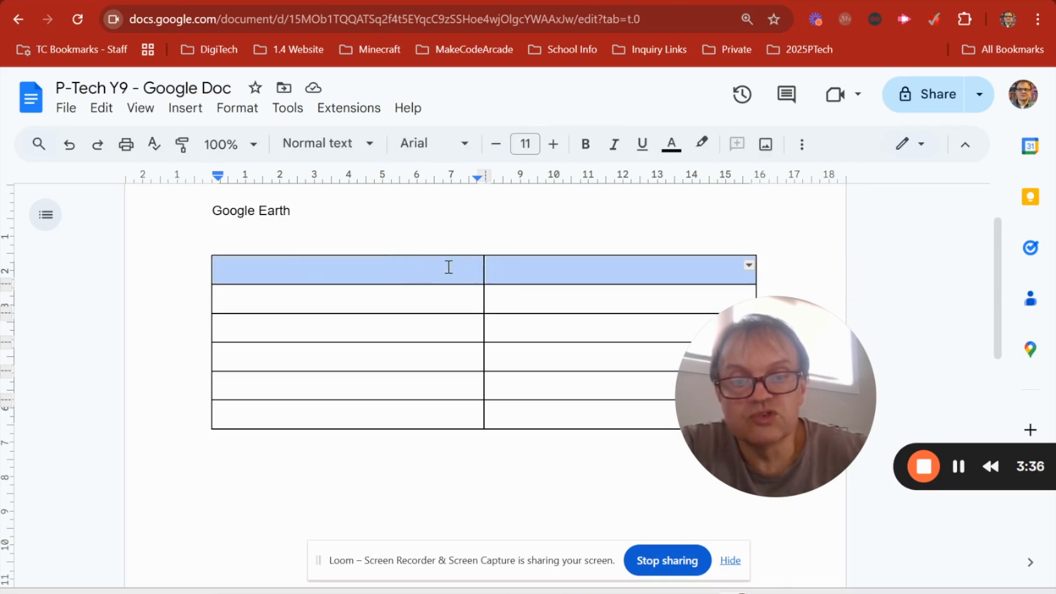
right_click(496, 269)
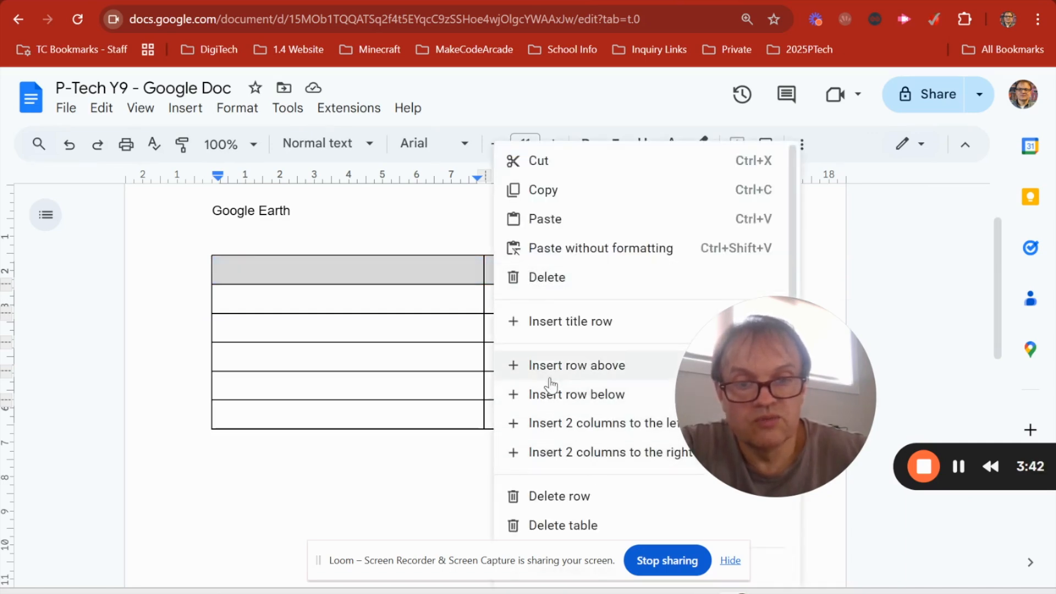
left_click(388, 279)
left_click_drag(380, 269, 533, 269)
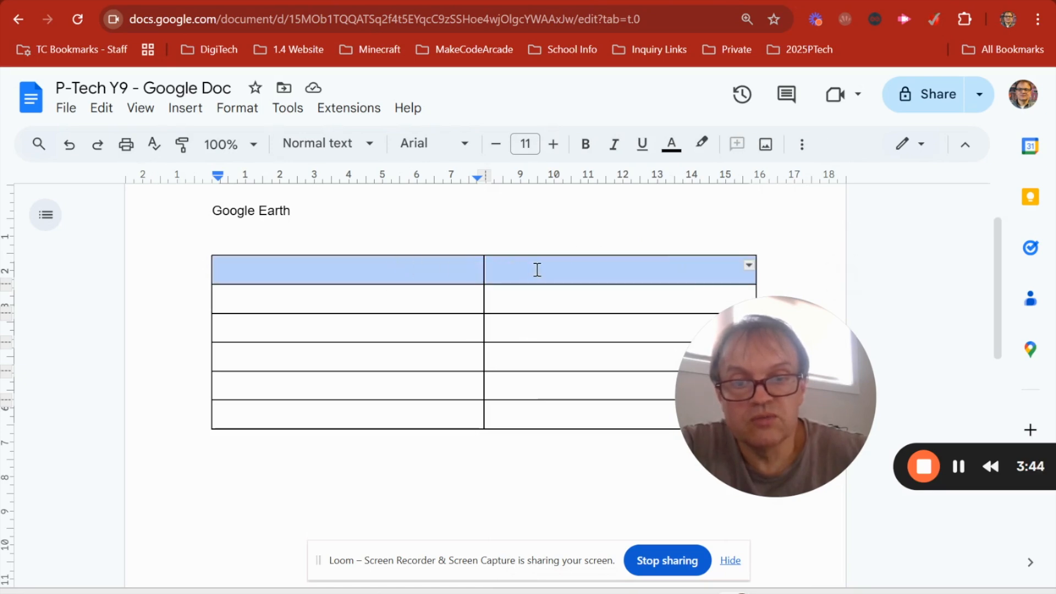
right_click(512, 273)
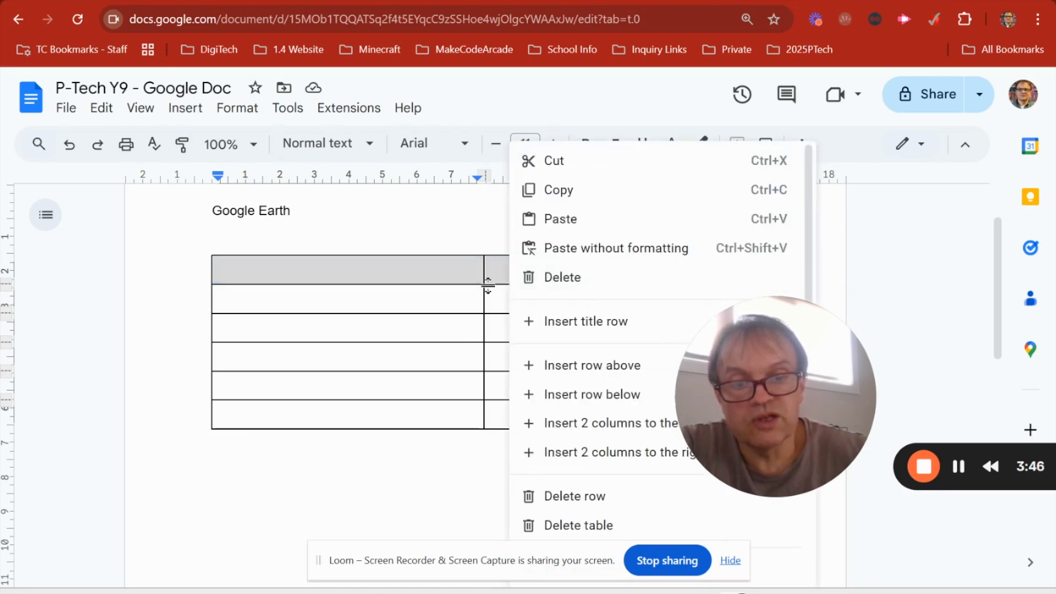
scroll(522, 343, "down", 4)
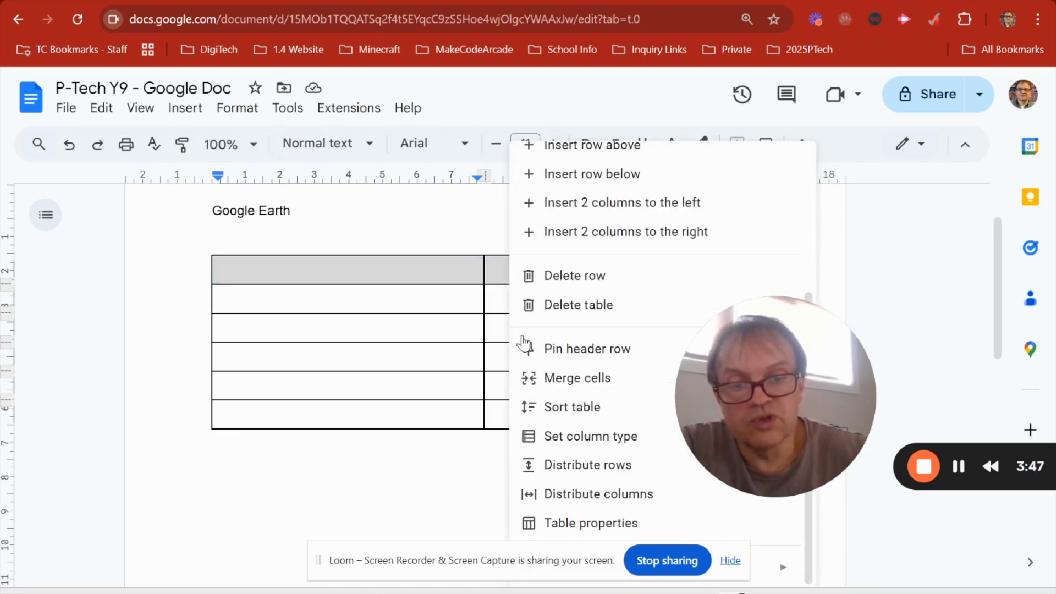
left_click(577, 379)
left_click(959, 468)
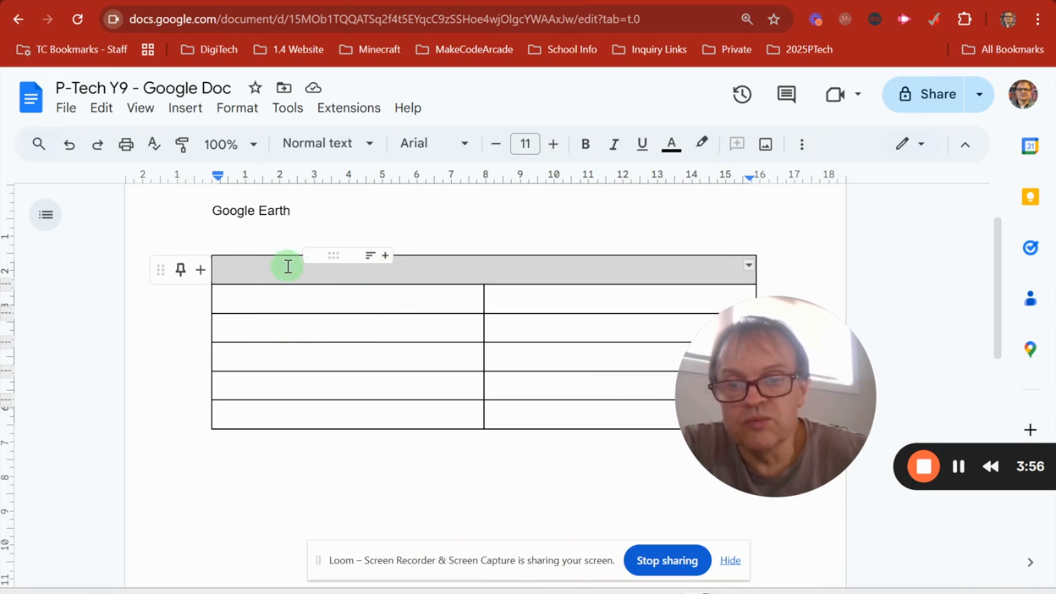
Enter the heading "Nieu" in the merged first row of the table.
left_click(246, 269)
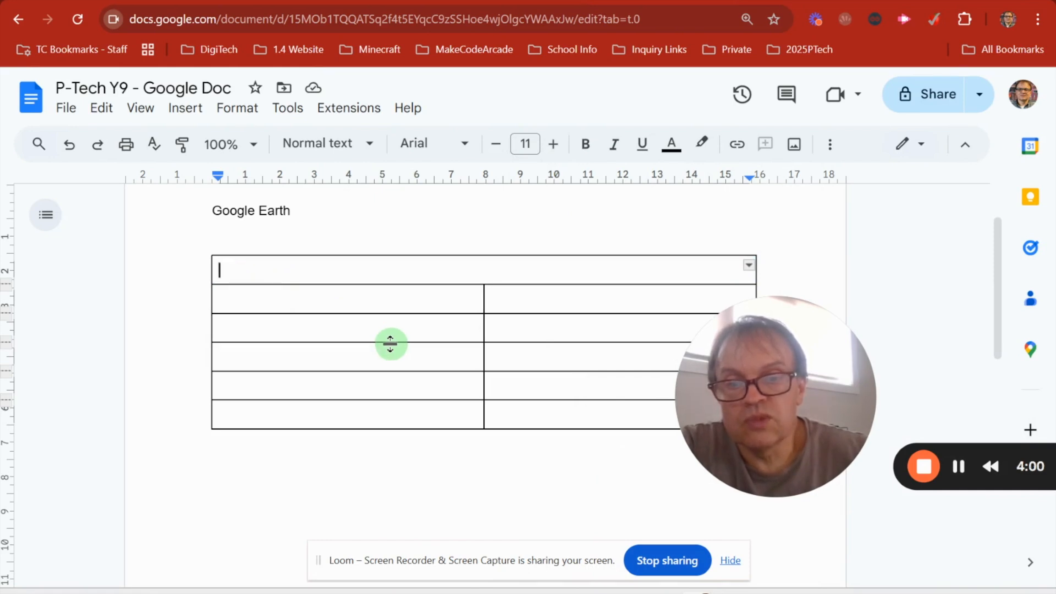
type("Nieu")
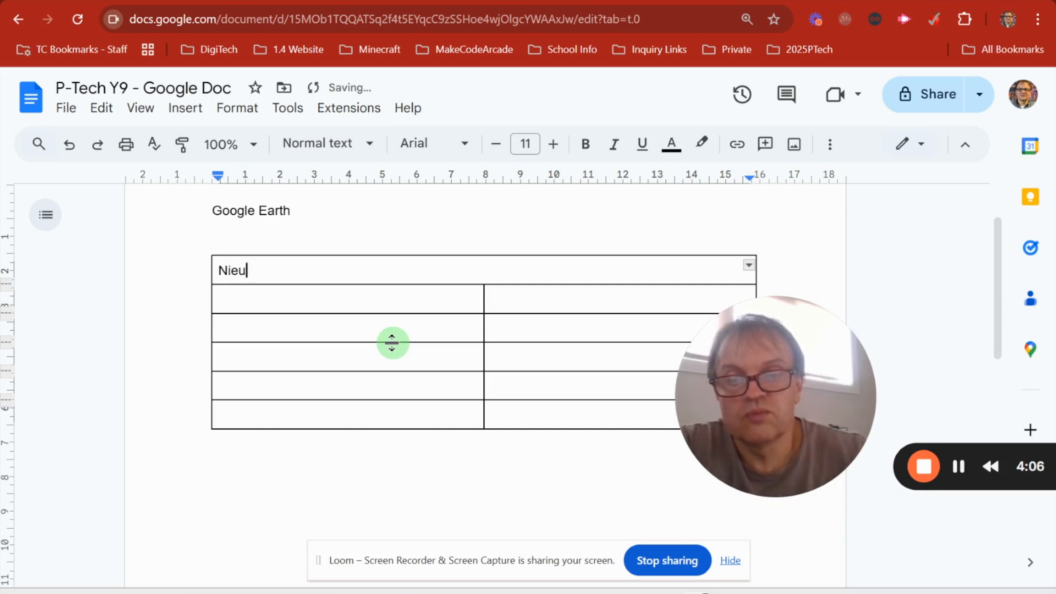
left_click(361, 299)
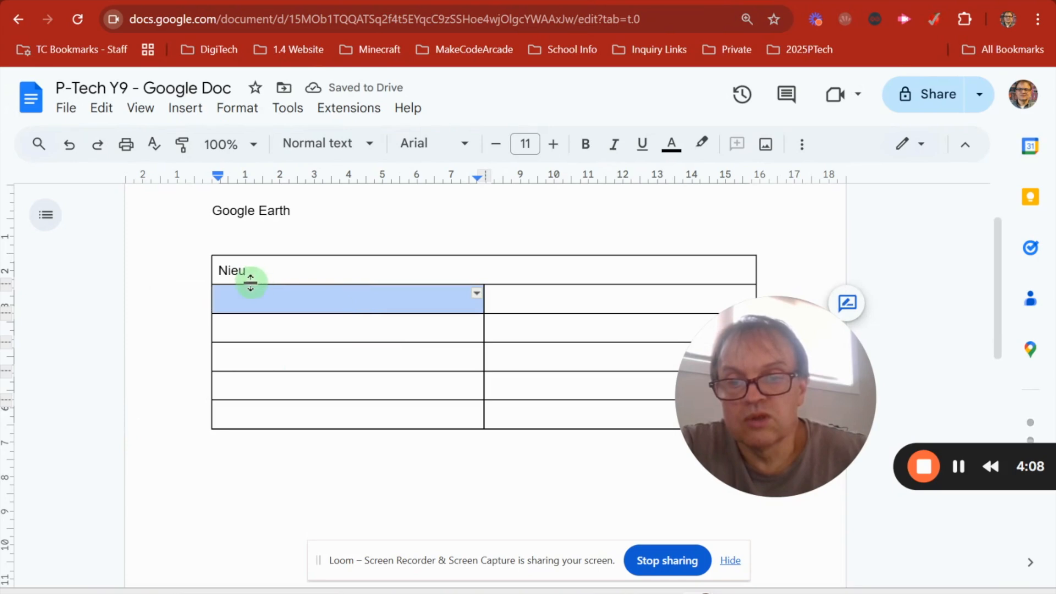
Increase the font size of "Nieu" in the table's first row to 15.
left_click_drag(252, 269, 219, 273)
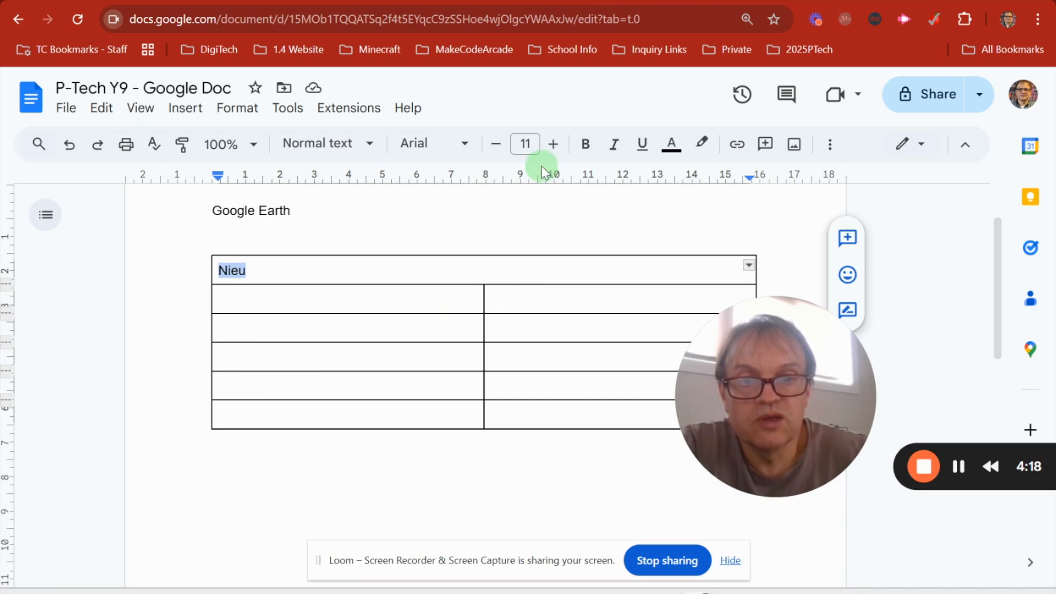
left_click(552, 144)
left_click(553, 144)
left_click(552, 144)
left_click(552, 144)
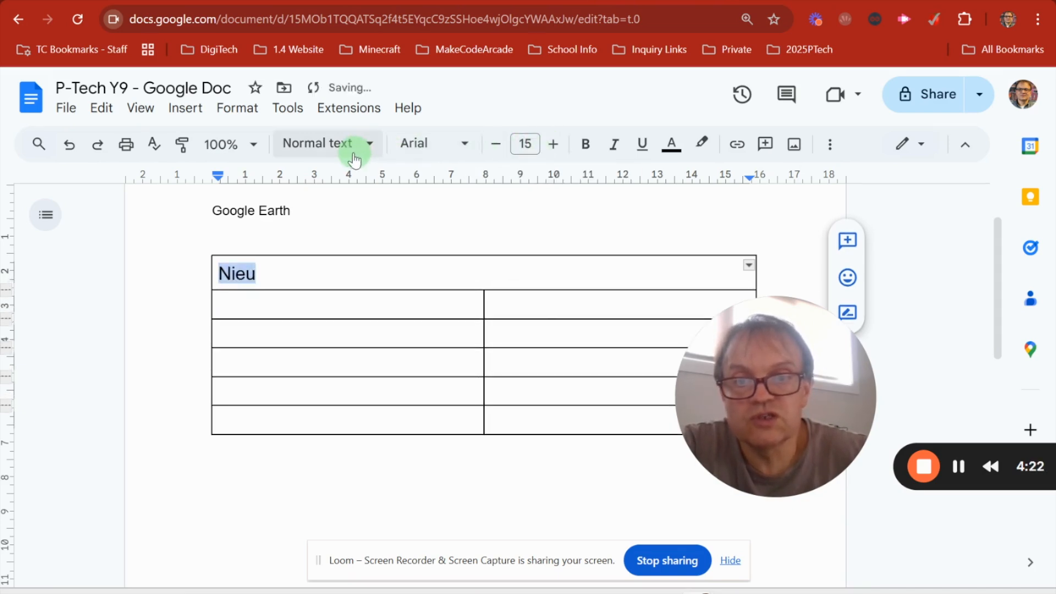
Change the font of "Nieu" in the table's first row to Pacifico.
left_click(464, 145)
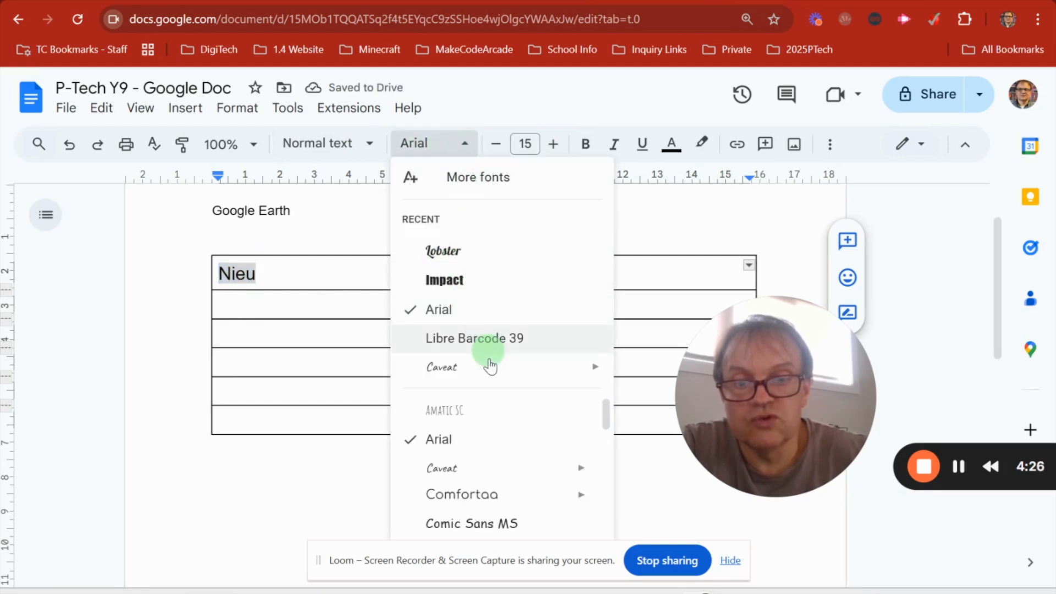
scroll(479, 394, "down", 3)
scroll(483, 391, "up", 1)
scroll(484, 401, "down", 8)
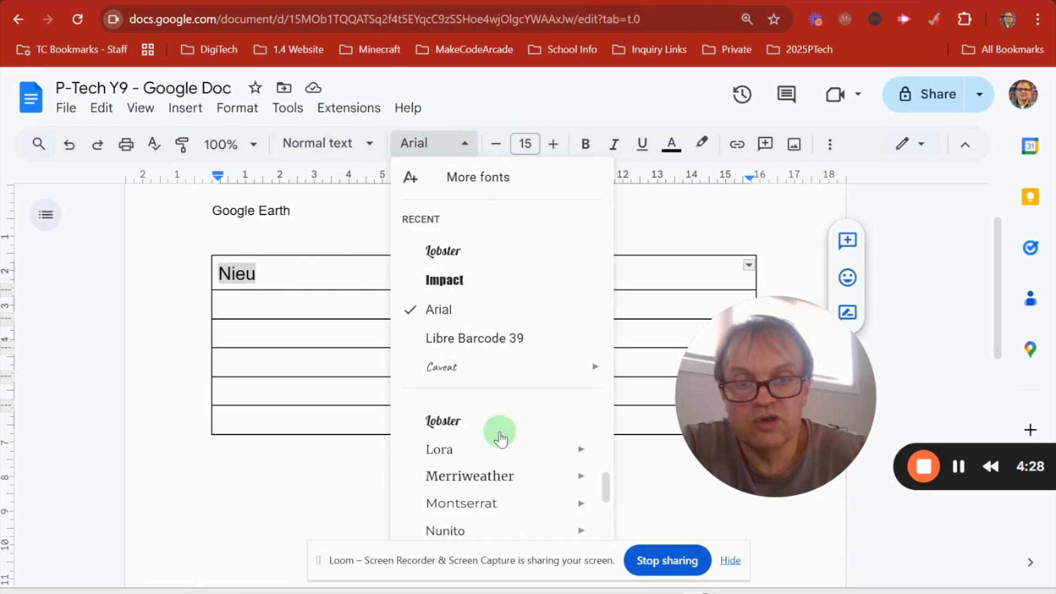
scroll(493, 475, "up", 1)
scroll(493, 479, "down", 2)
scroll(492, 478, "up", 8)
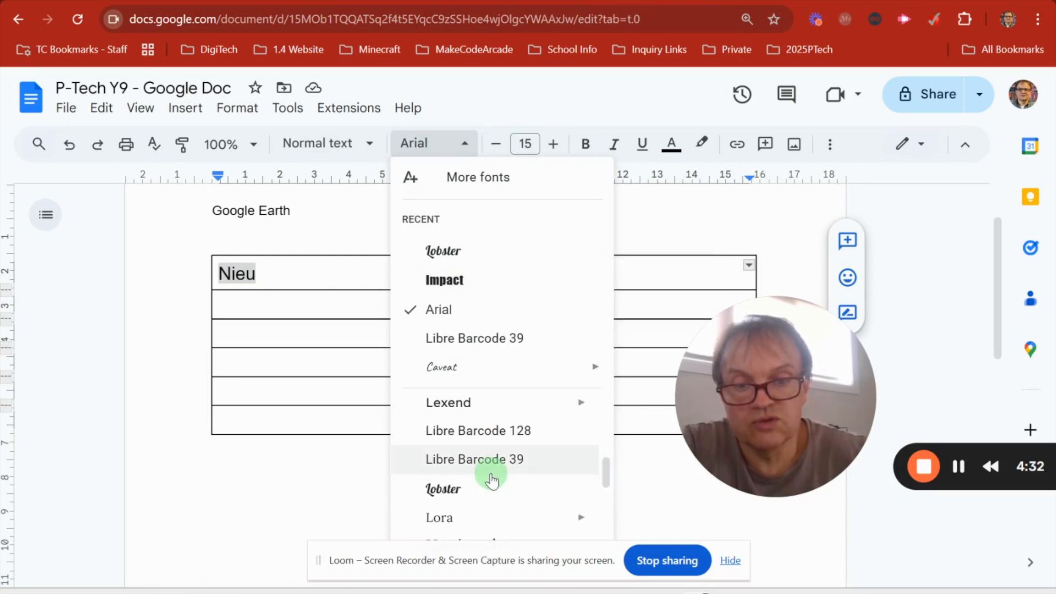
scroll(491, 475, "down", 5)
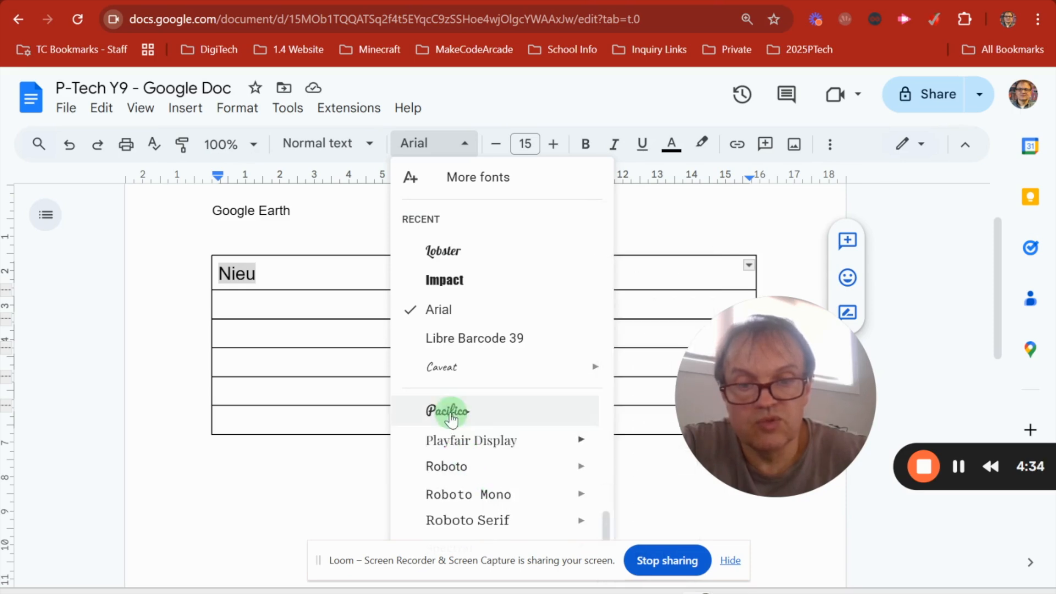
left_click(449, 412)
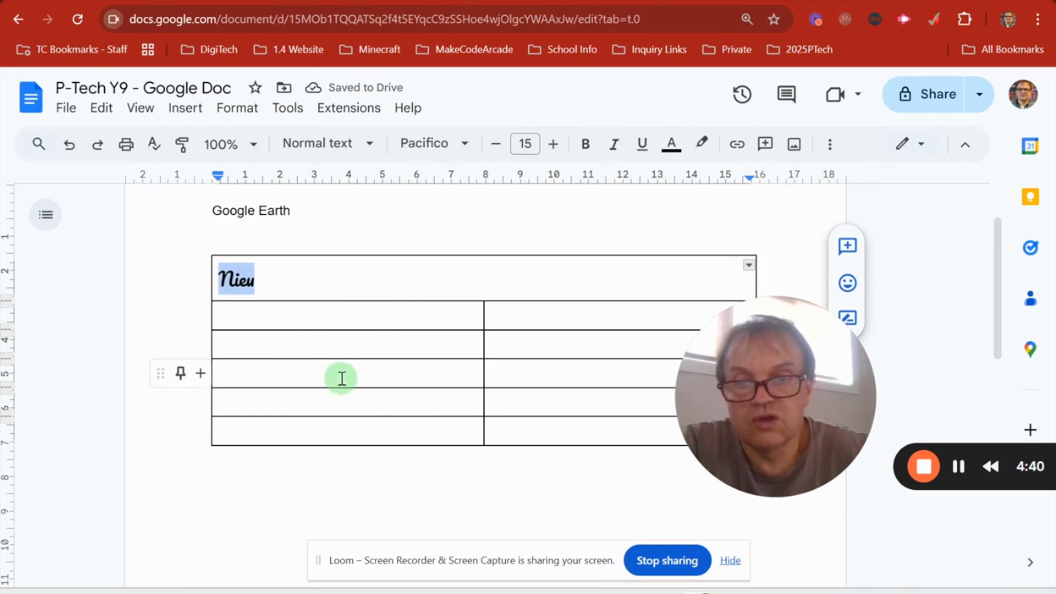
Apply the Title style to the "Google Earth" line above the table.
left_click(318, 225)
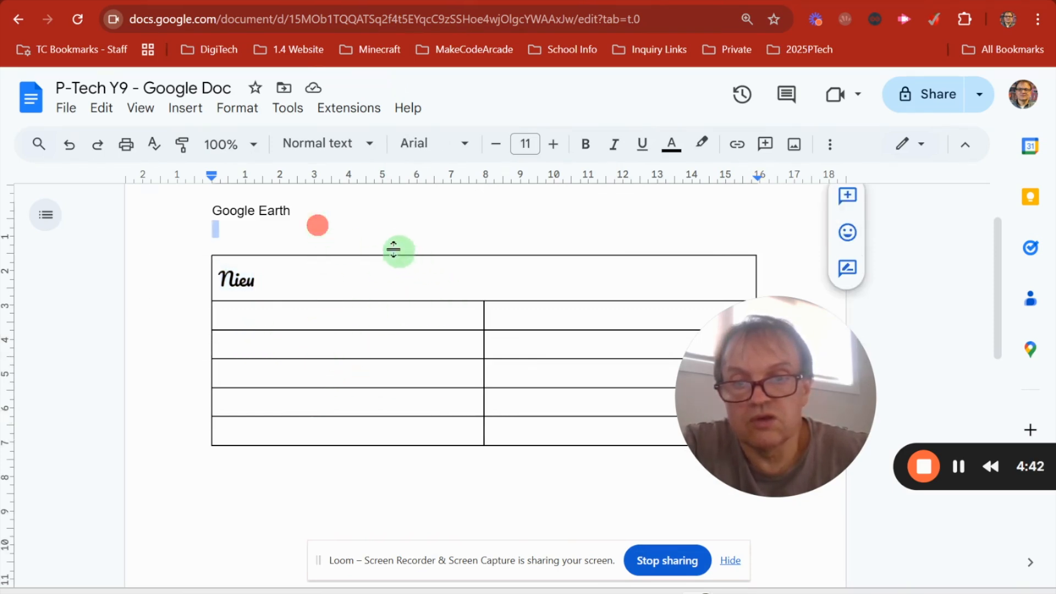
left_click_drag(211, 211, 304, 212)
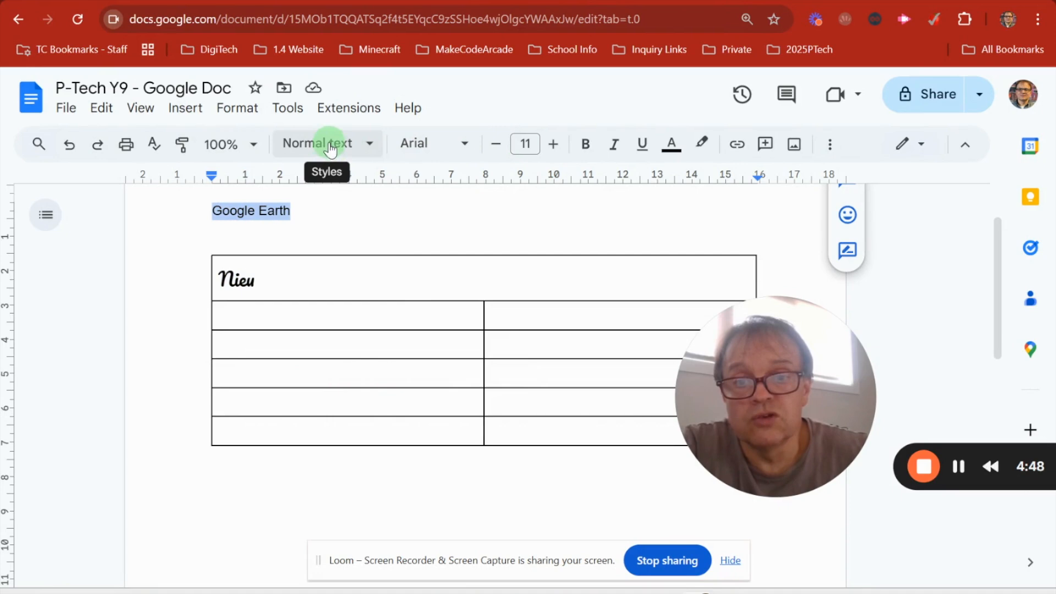
left_click(373, 148)
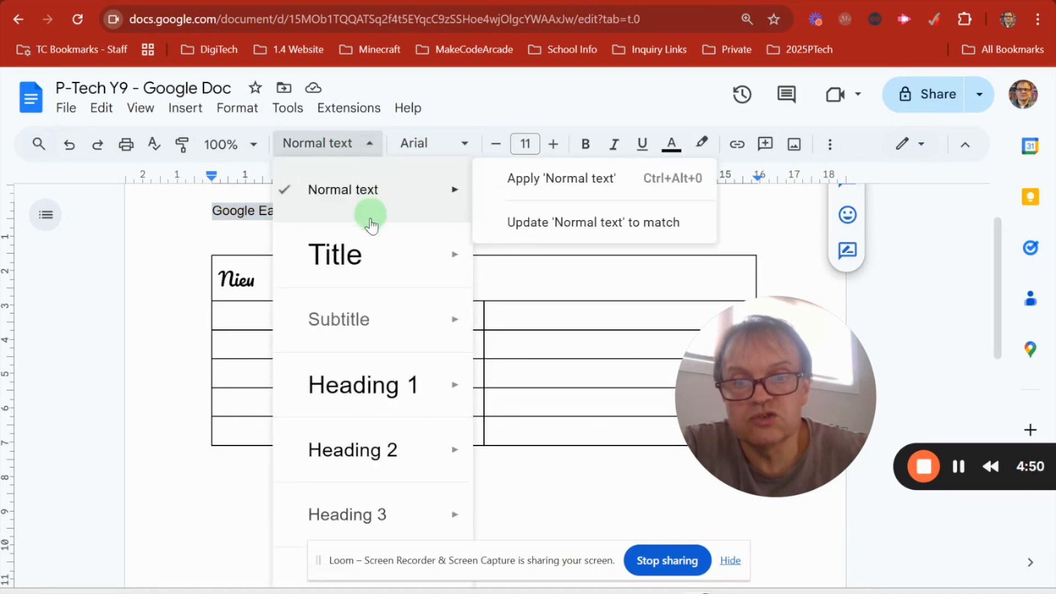
left_click(343, 263)
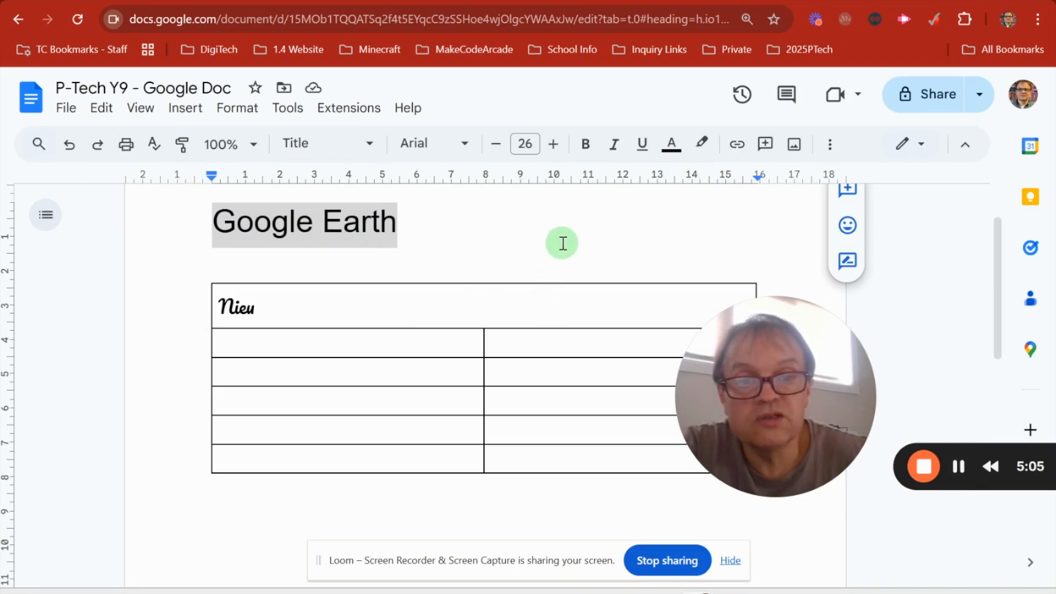
Center the "Google Earth" title horizontally on the page.
left_click(830, 146)
double_click(765, 230)
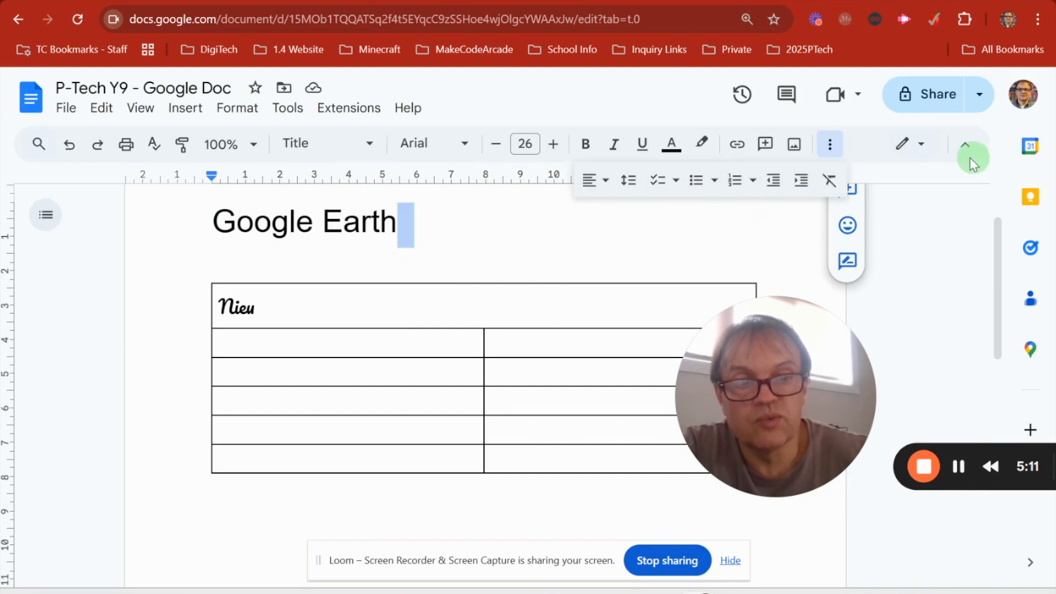
left_click(606, 182)
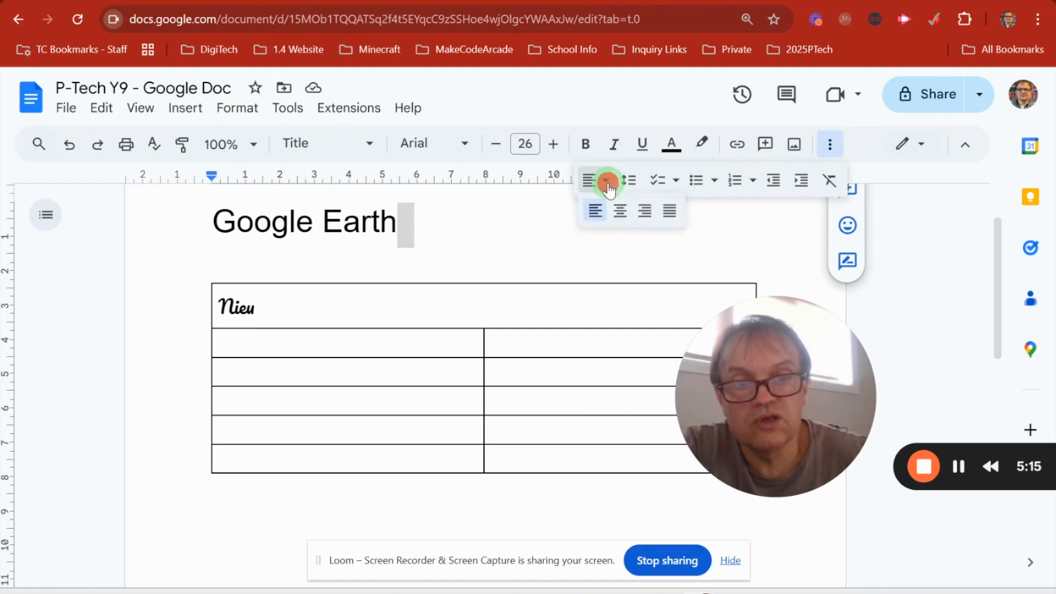
left_click(622, 212)
left_click(580, 221)
left_click(566, 219)
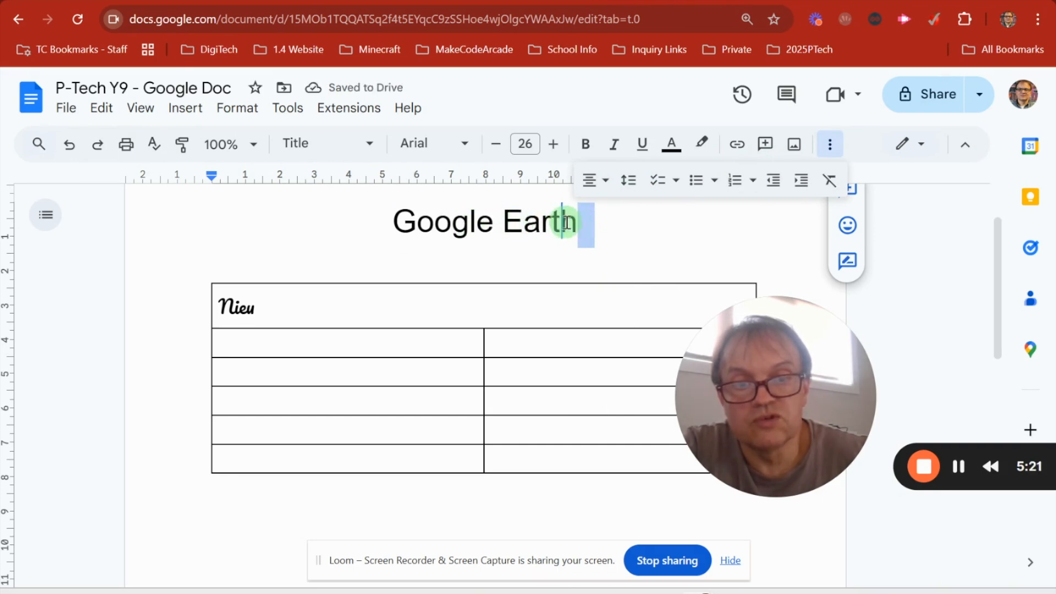
key("Return")
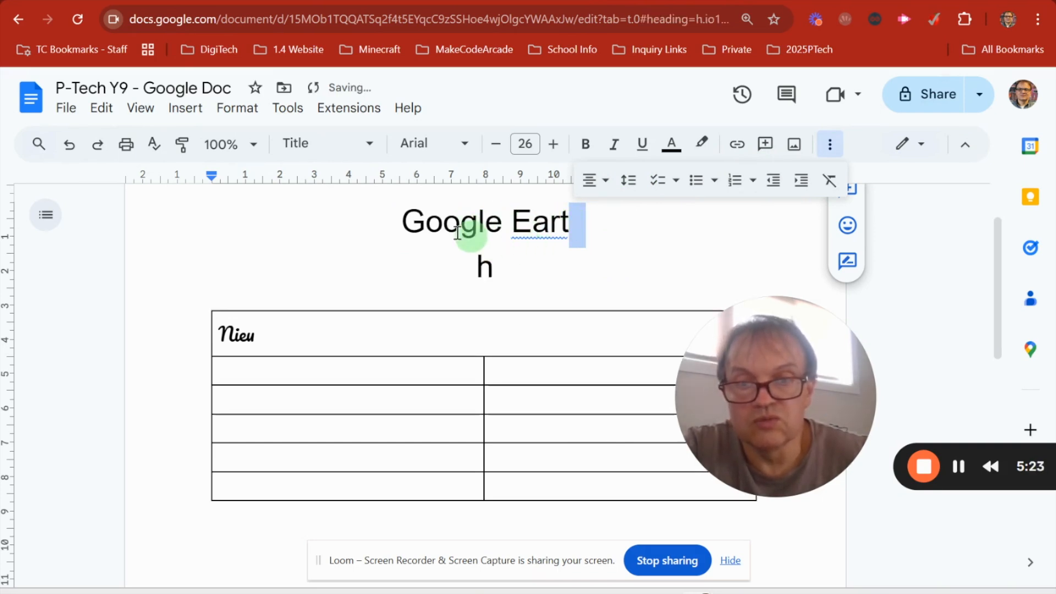
left_click(69, 144)
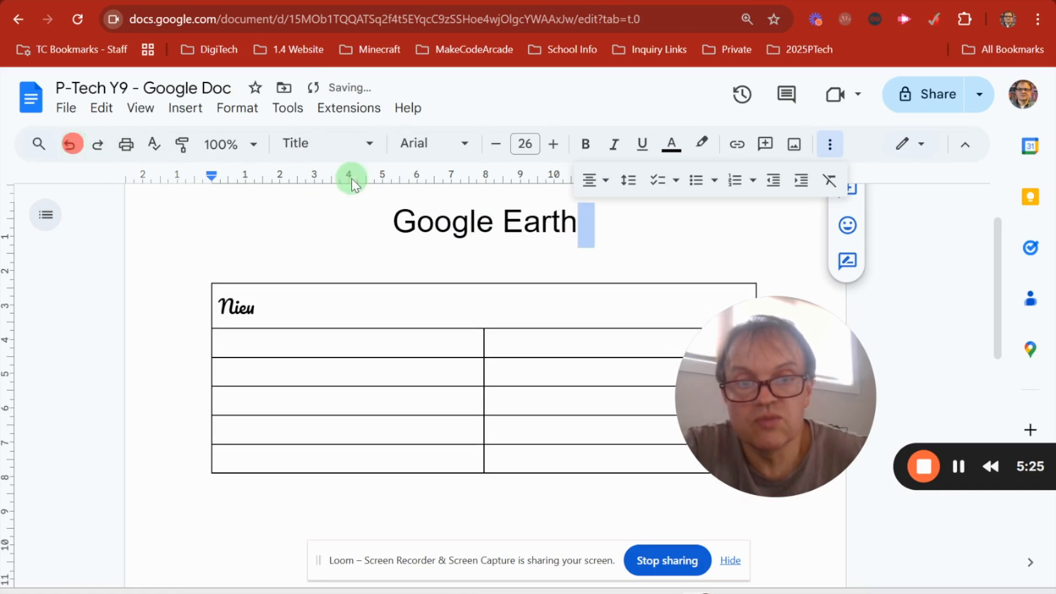
Make the "Google Earth" title bold.
left_click_drag(394, 221, 569, 220)
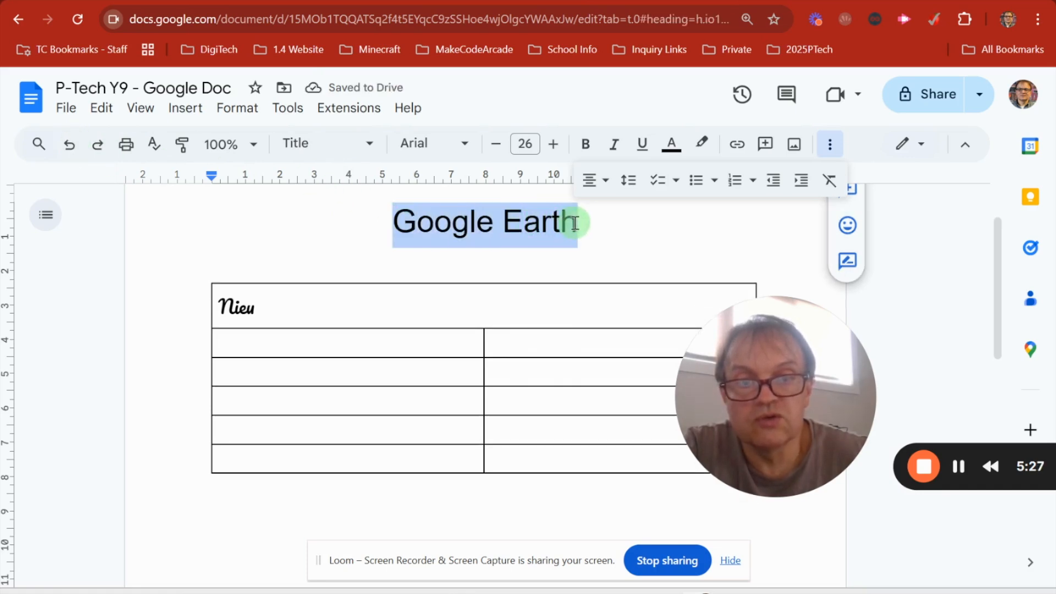
left_click(586, 144)
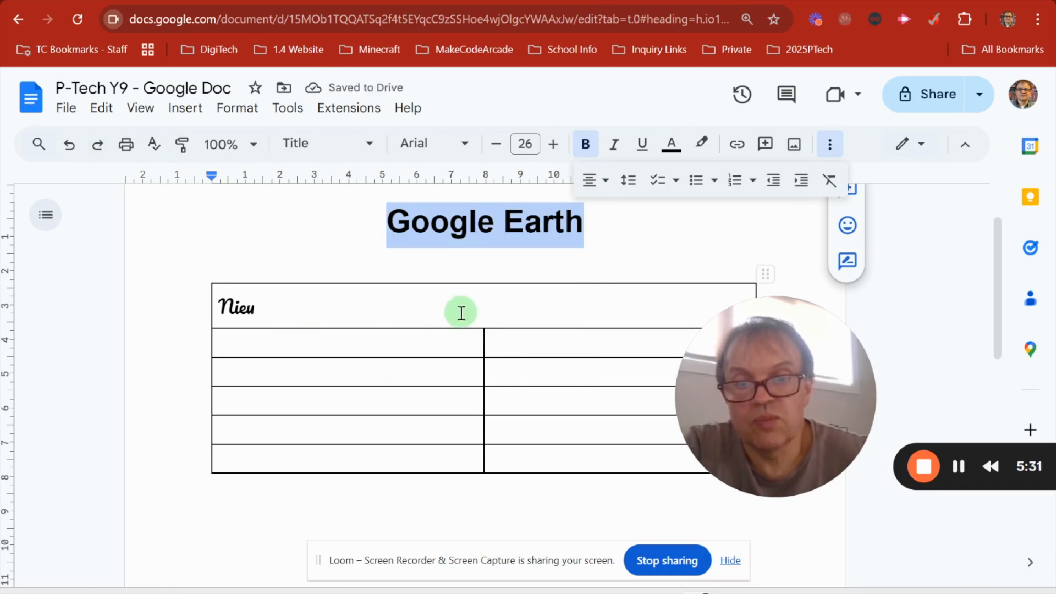
double_click(248, 343)
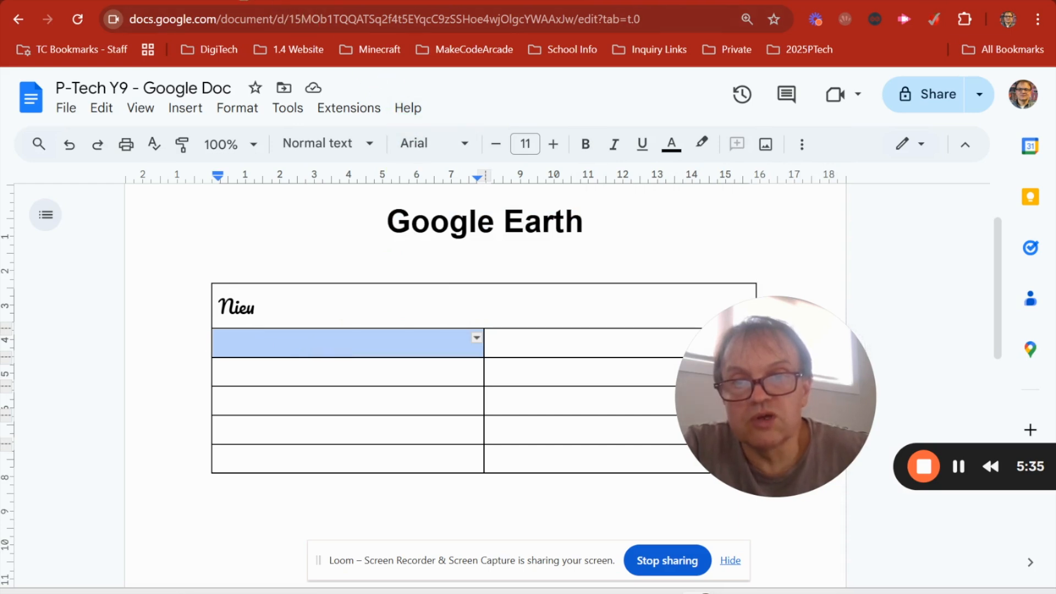
Check the shading of the heading rows and boxes in "Y9 - A3 - Google Earth", and return to "P-Tech Y9 - Google Doc".
key("ctrl+Tab")
left_click(279, 208)
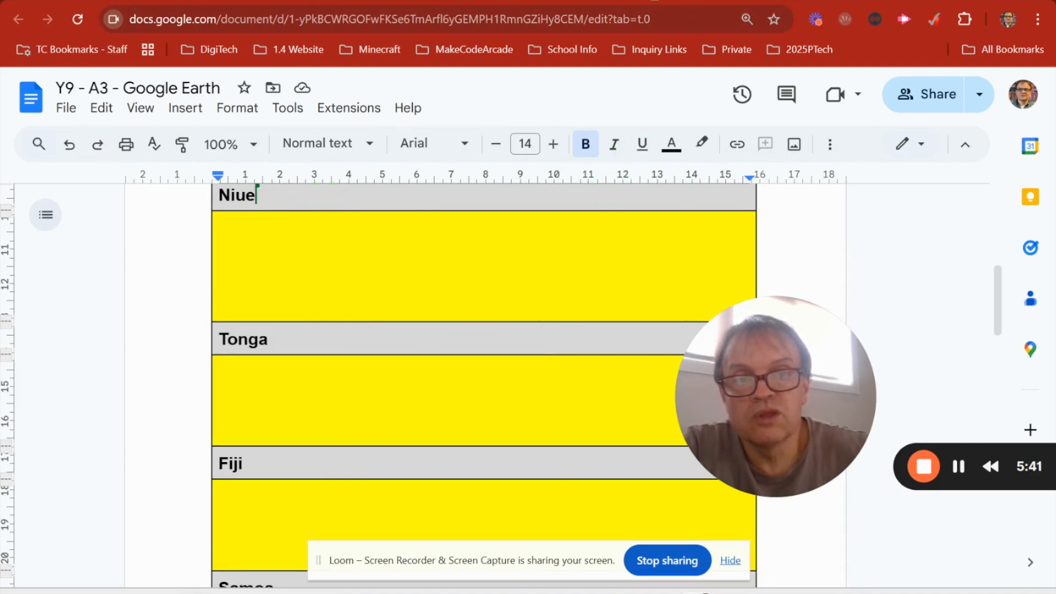
key("ctrl+Tab")
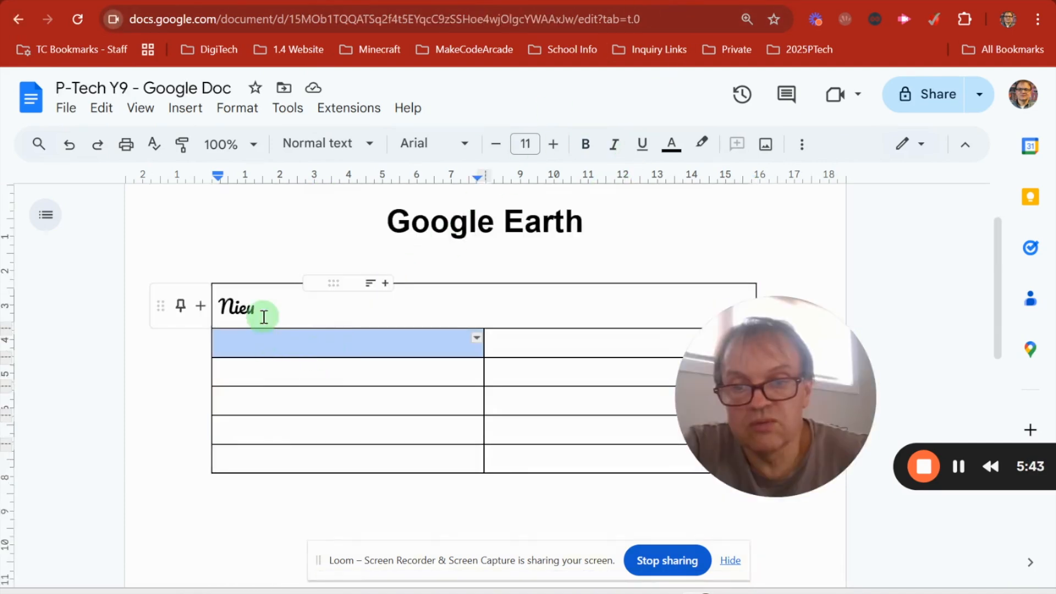
Give the table's merged "Nieu" heading cell a grey background colour and close the table properties.
double_click(271, 302)
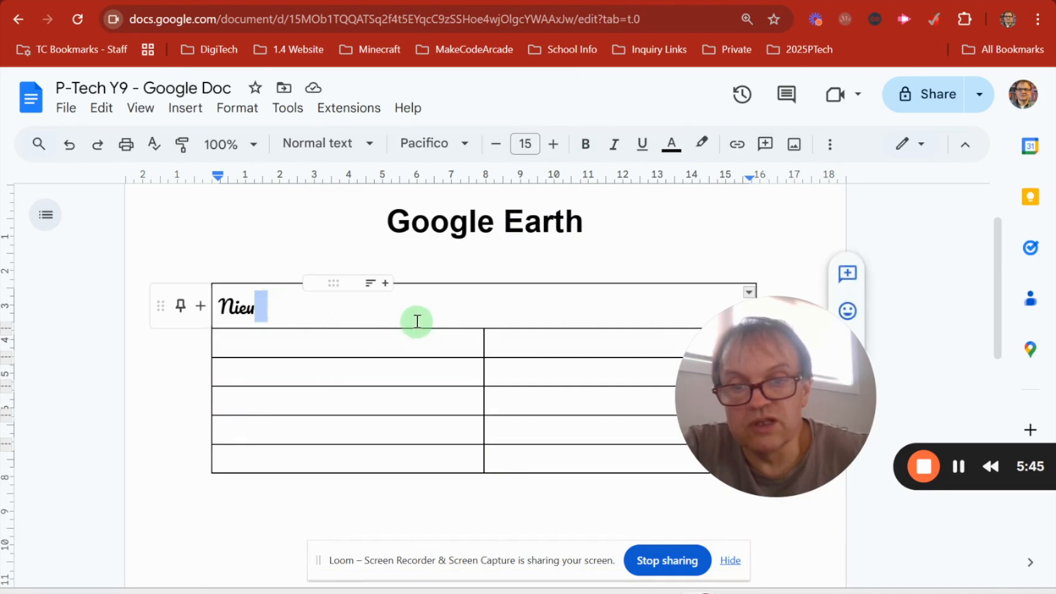
right_click(384, 306)
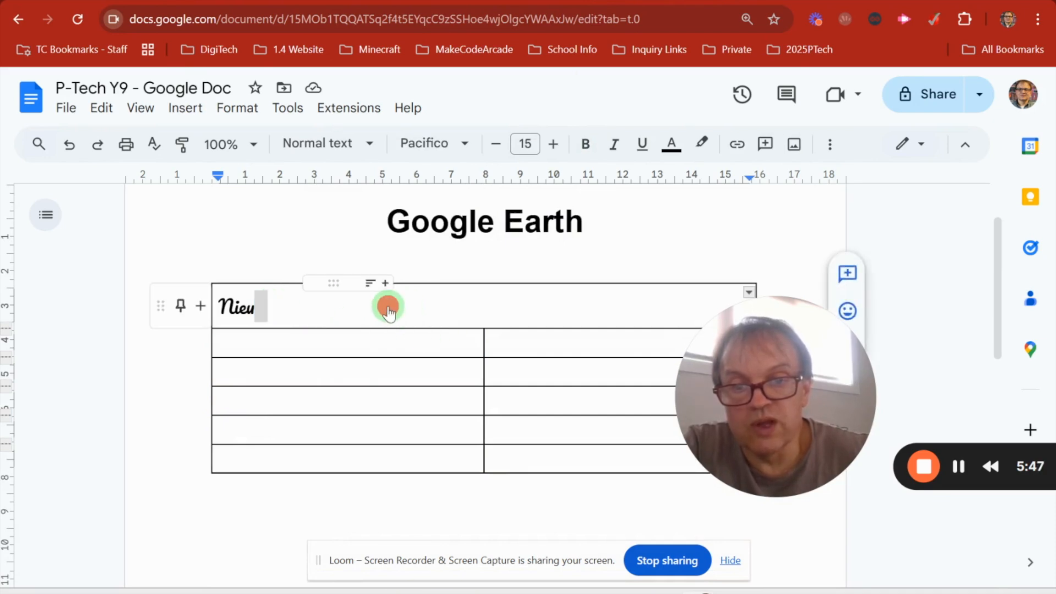
scroll(474, 446, "down", 3)
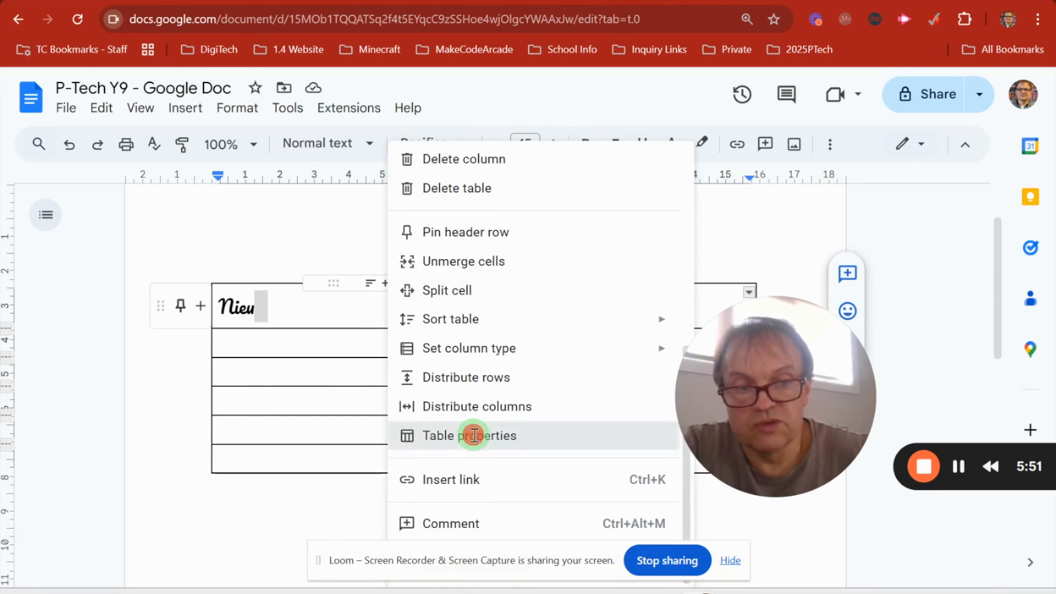
left_click(474, 437)
left_click_drag(851, 370, 161, 520)
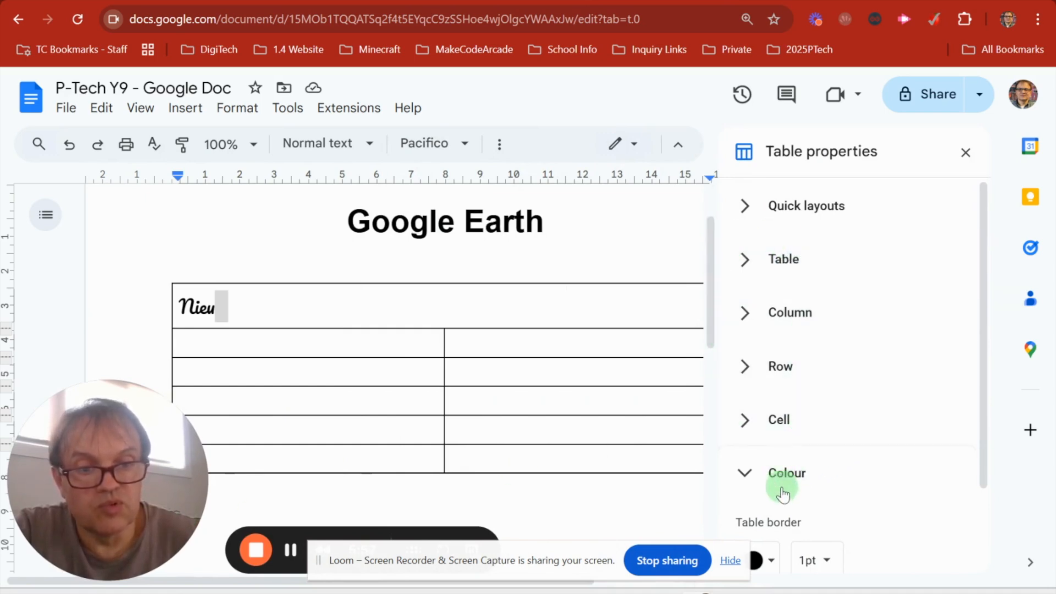
scroll(797, 478, "down", 2)
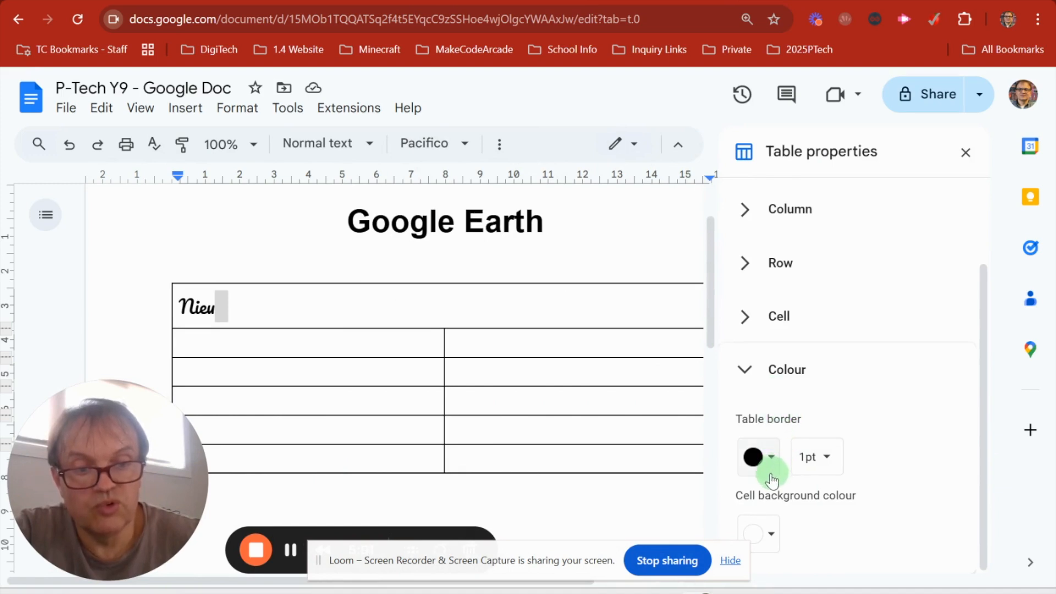
left_click(774, 536)
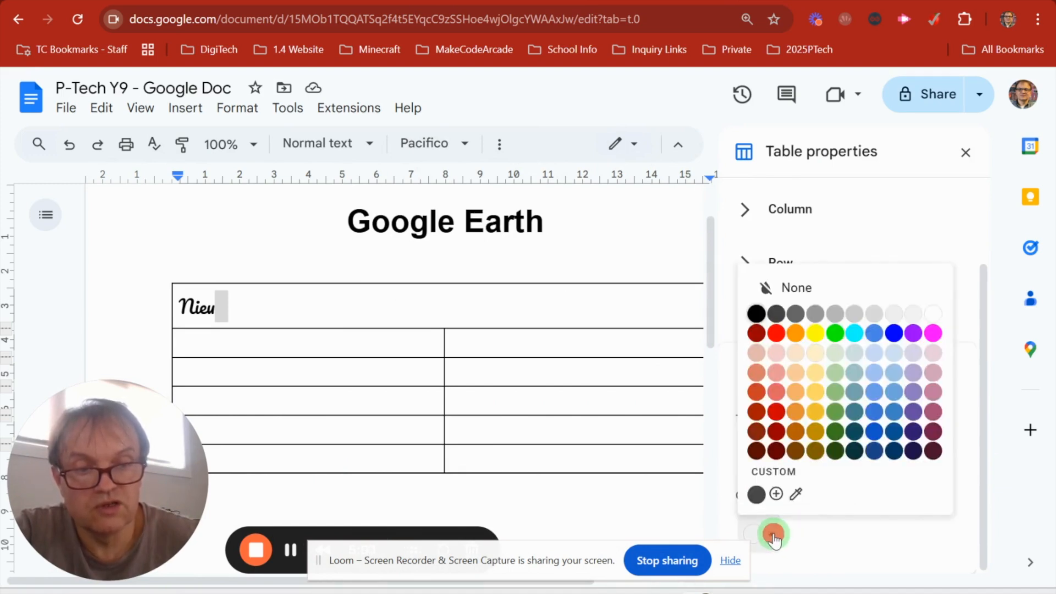
left_click(862, 315)
left_click(542, 309)
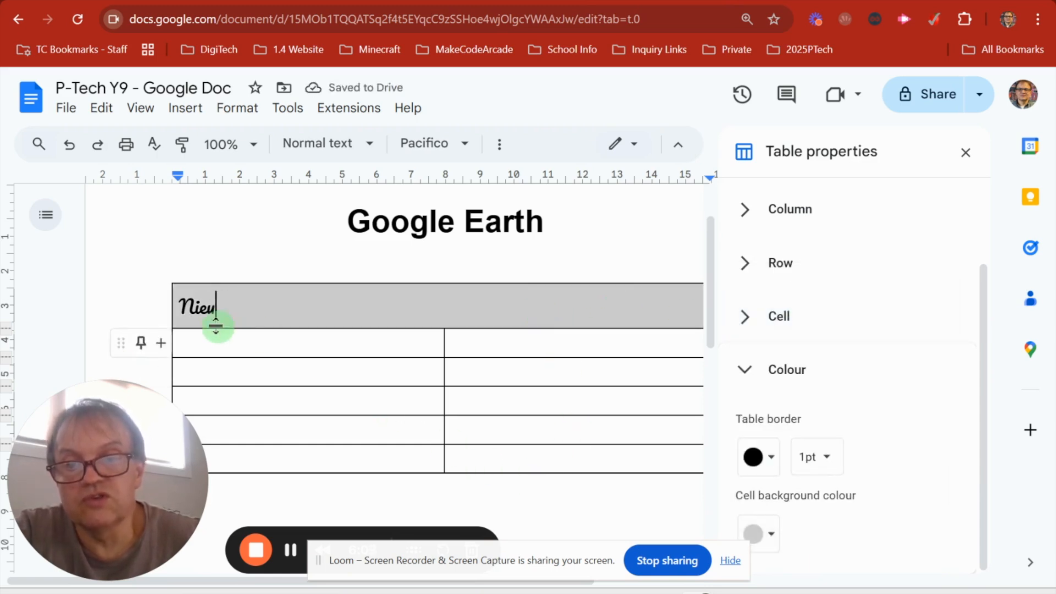
left_click(200, 313)
double_click(195, 309)
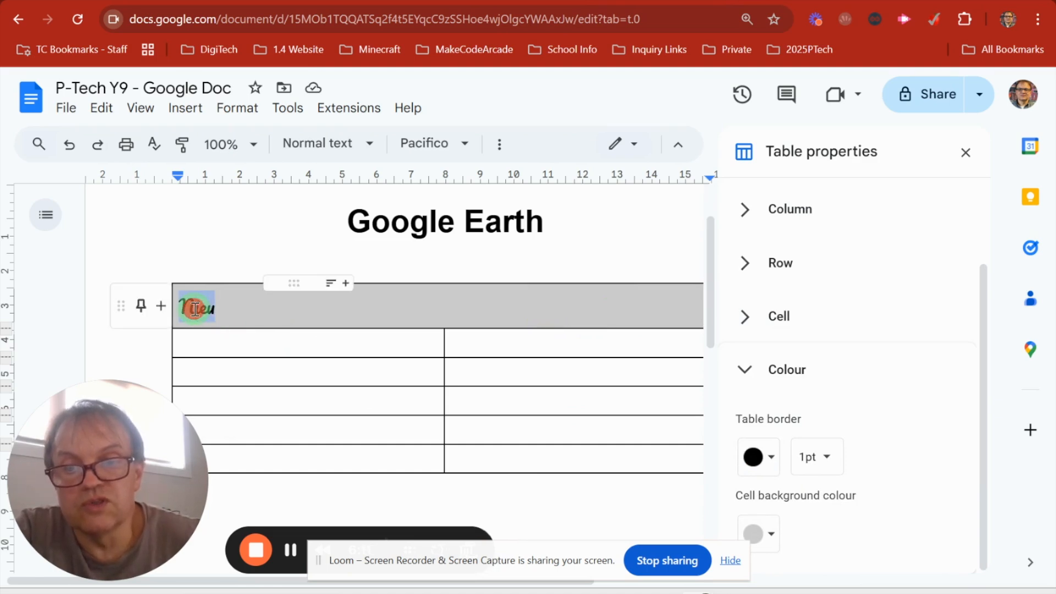
left_click(286, 357)
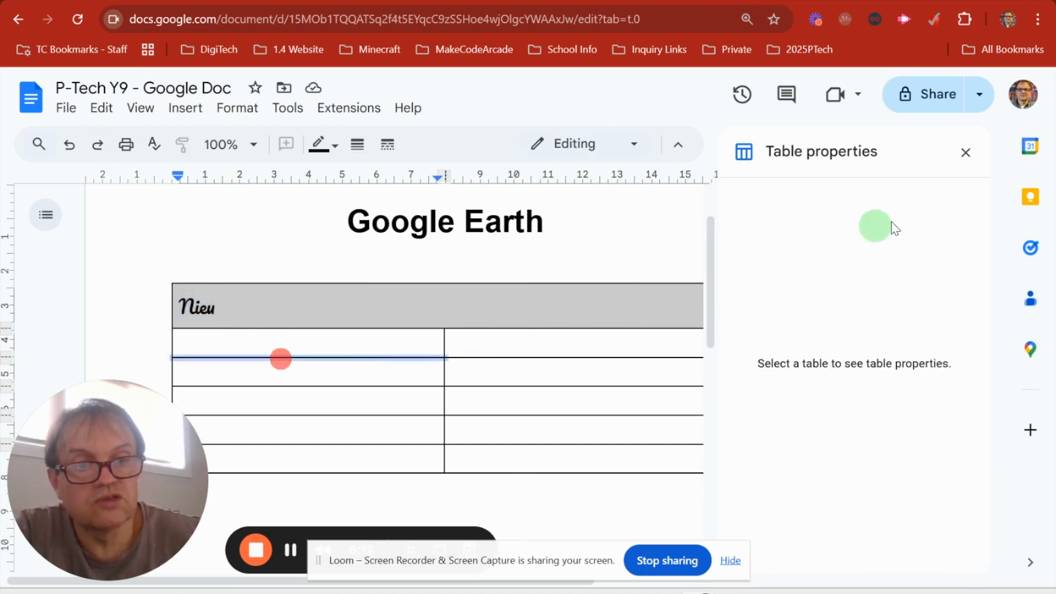
left_click(967, 157)
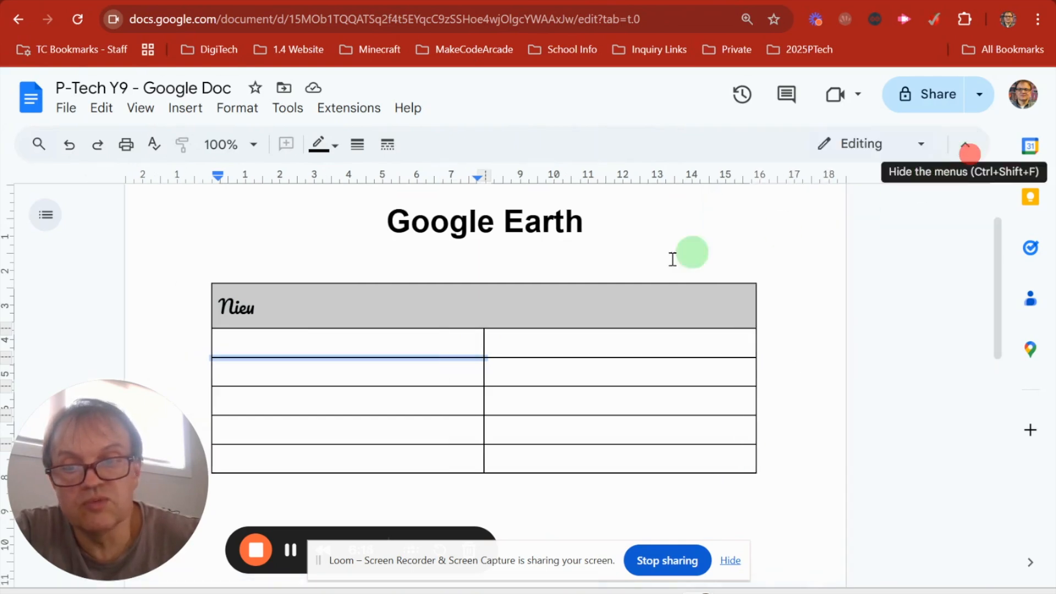
Set the "Nieu" heading text in the table to size 17 and colour it blue.
double_click(237, 311)
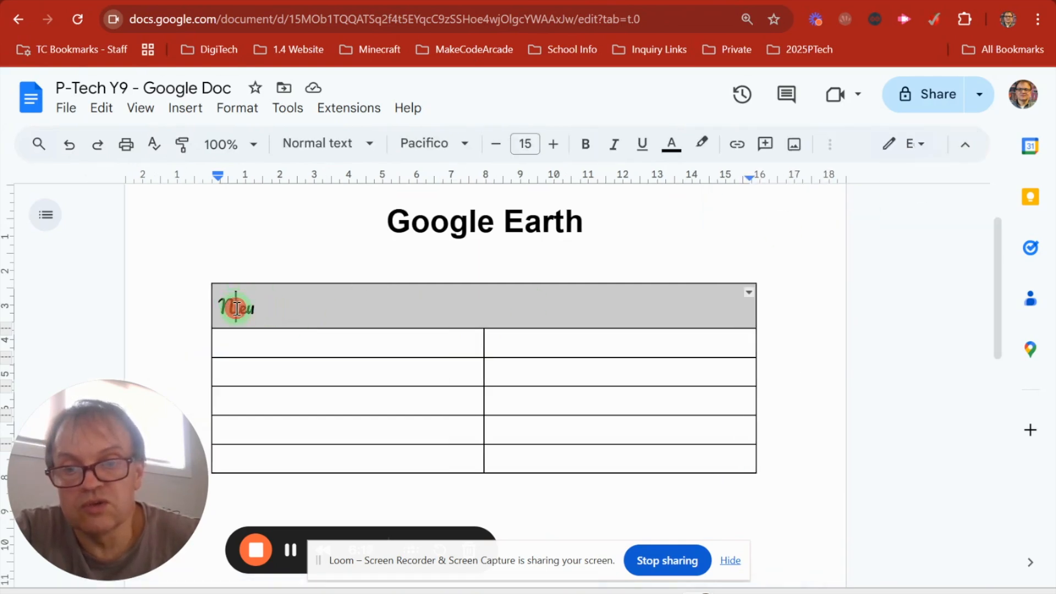
left_click(577, 147)
left_click(554, 144)
left_click(553, 144)
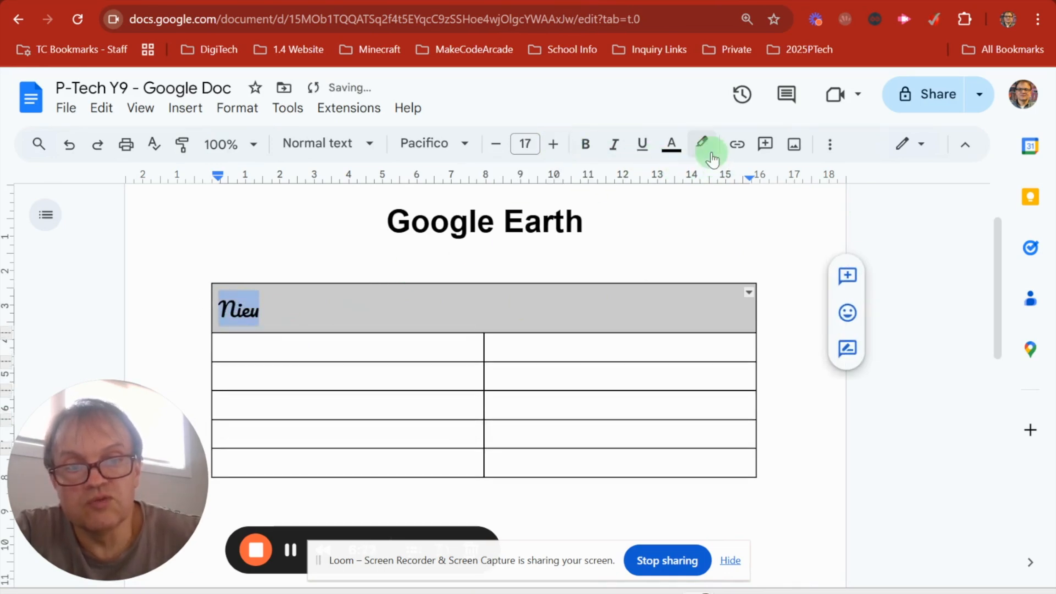
left_click(671, 147)
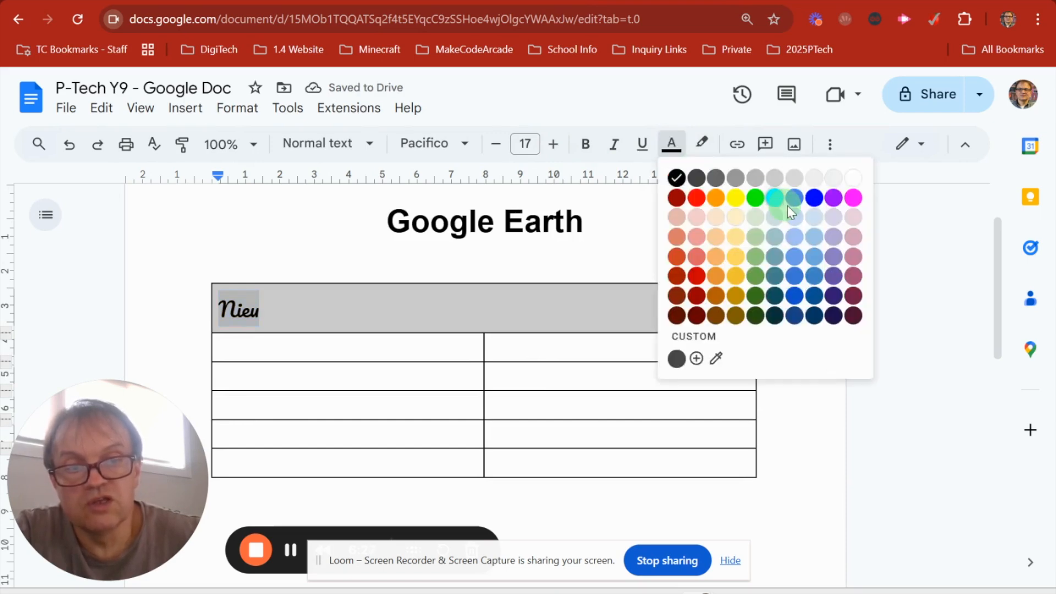
left_click(815, 199)
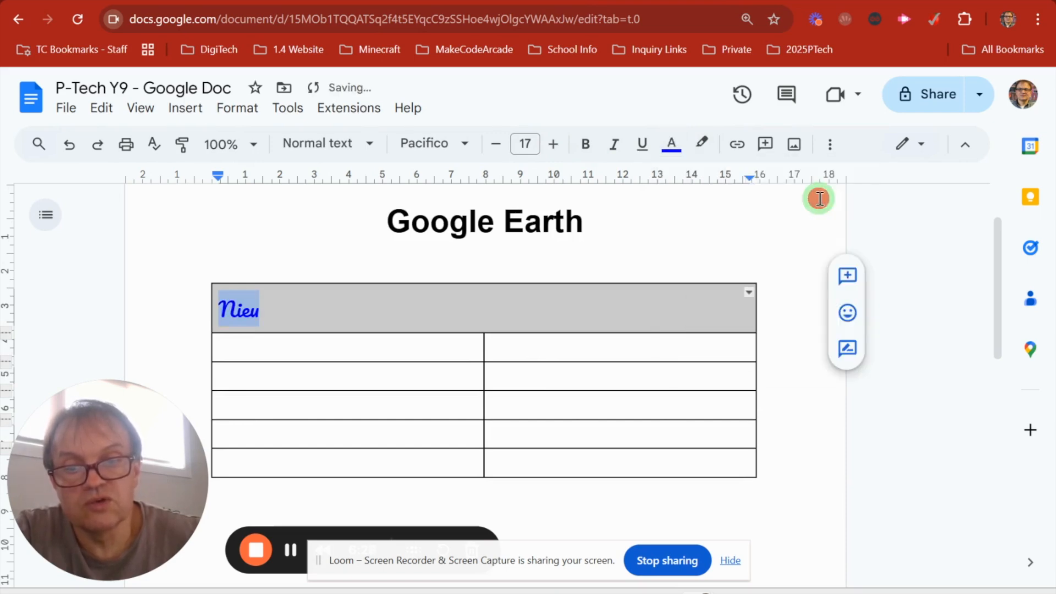
Enter "Captital" in the first cell below the "Nieu" heading.
left_click_drag(415, 394, 415, 411)
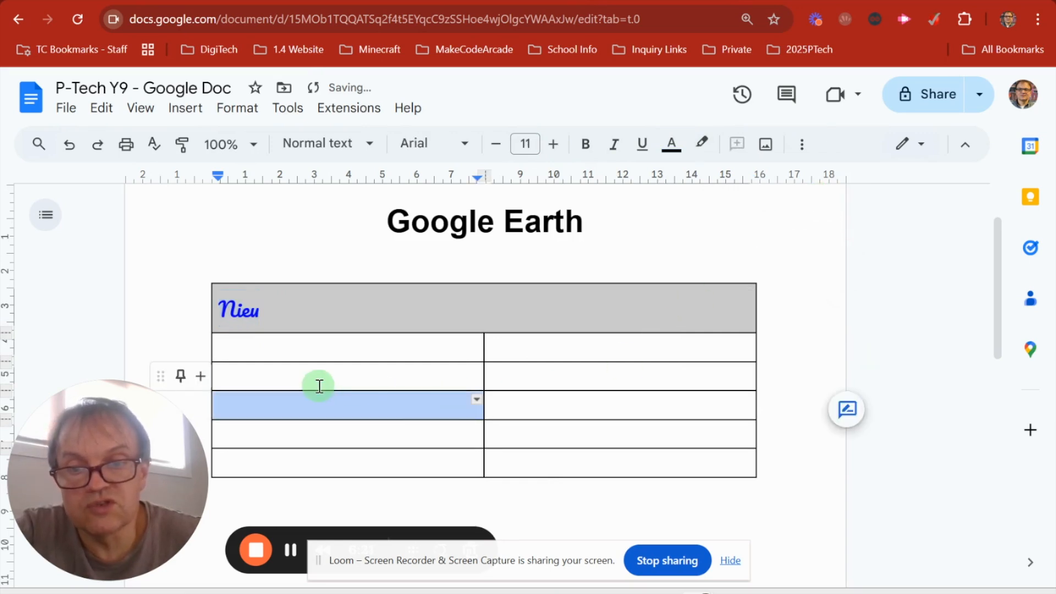
scroll(383, 379, "down", 1)
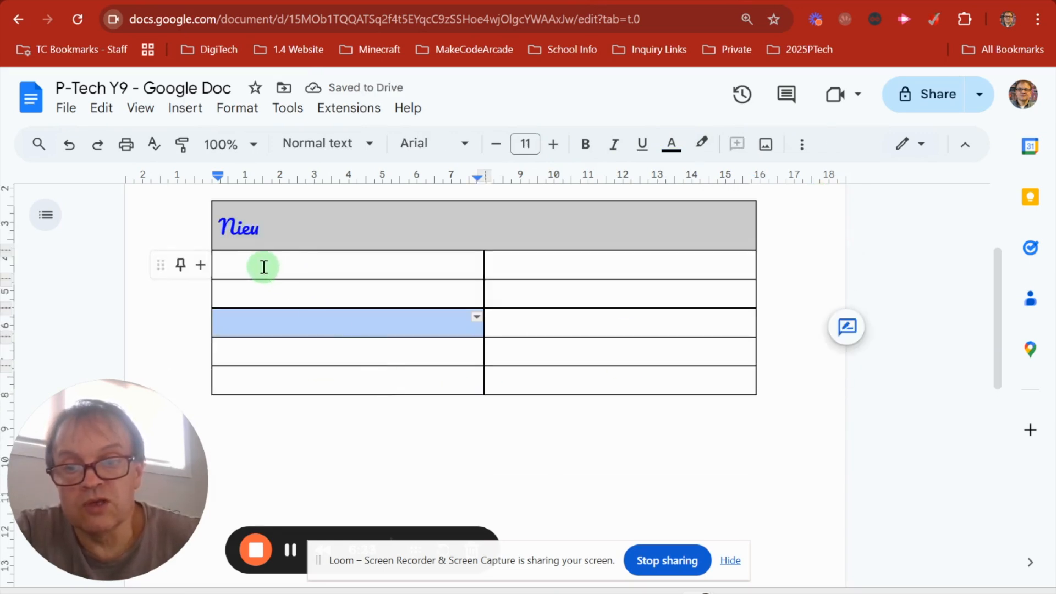
left_click_drag(259, 261, 308, 275)
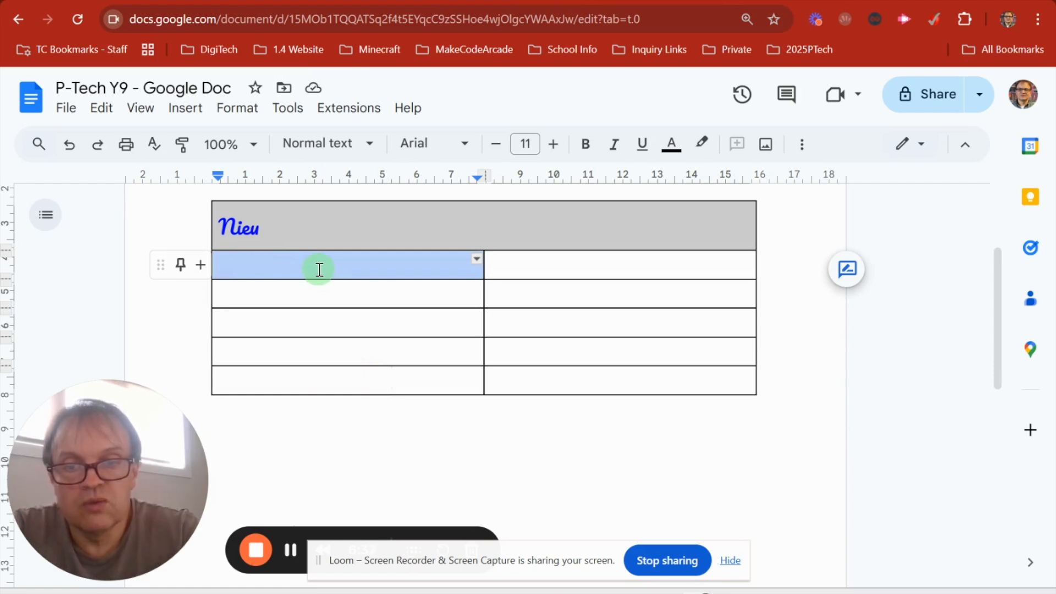
type("Captital")
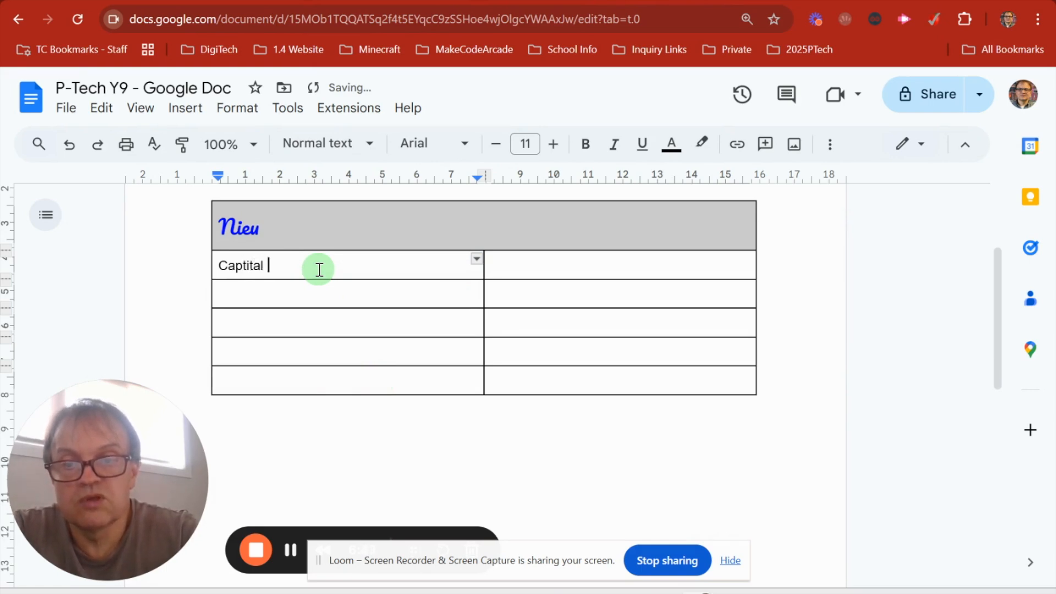
double_click(314, 287)
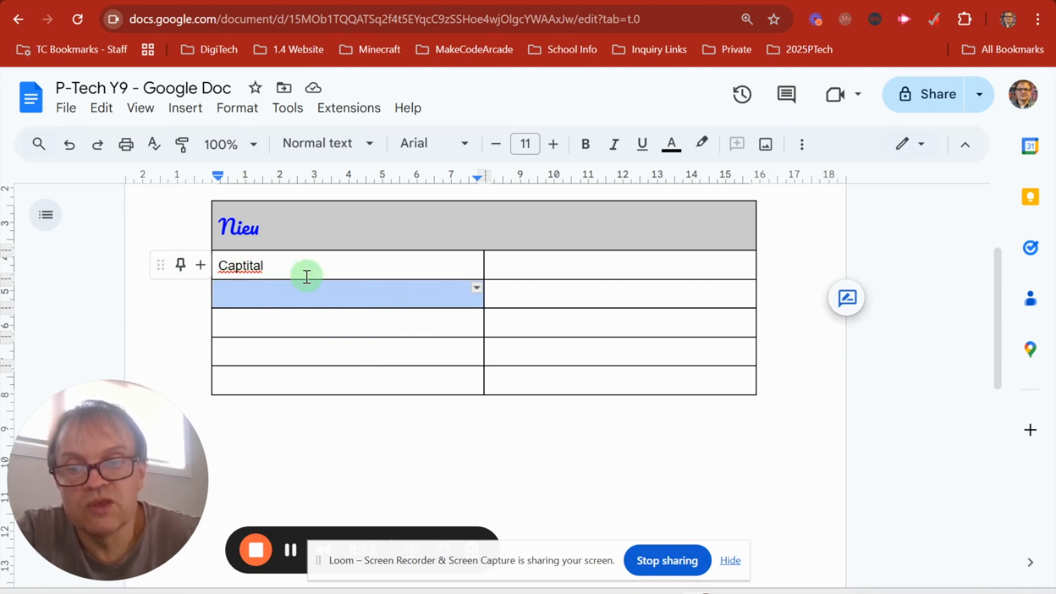
Correct the misspelt "Captital" by accepting the spelling suggestion "Capital".
left_click(239, 267)
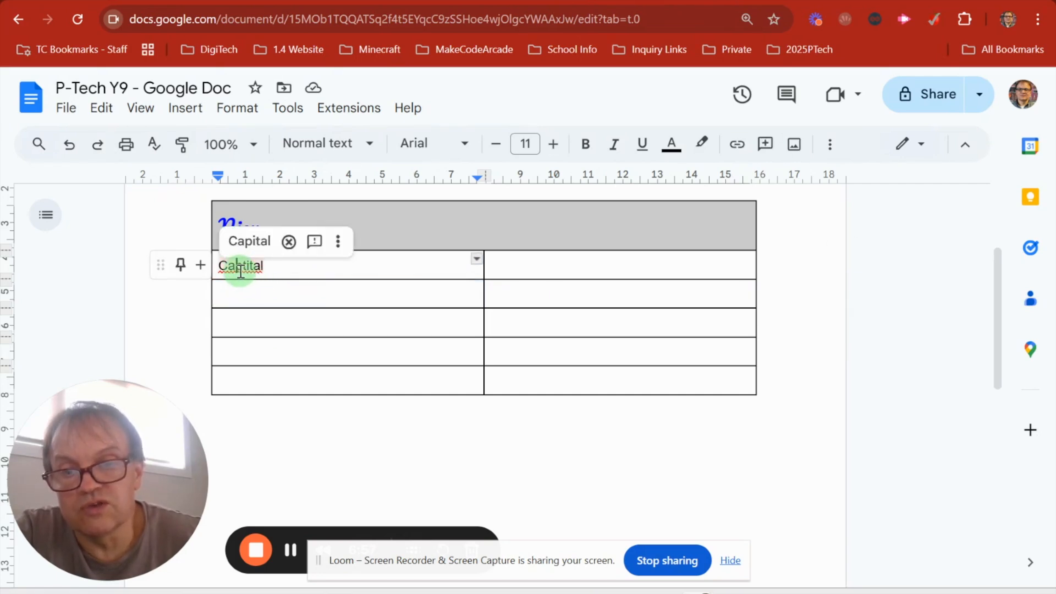
left_click(249, 243)
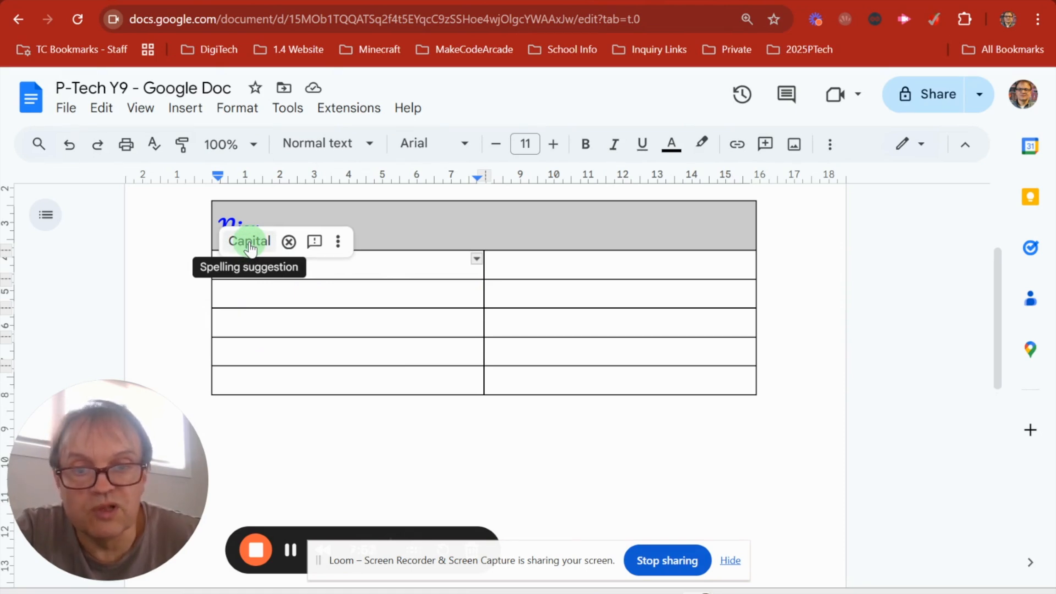
left_click(249, 243)
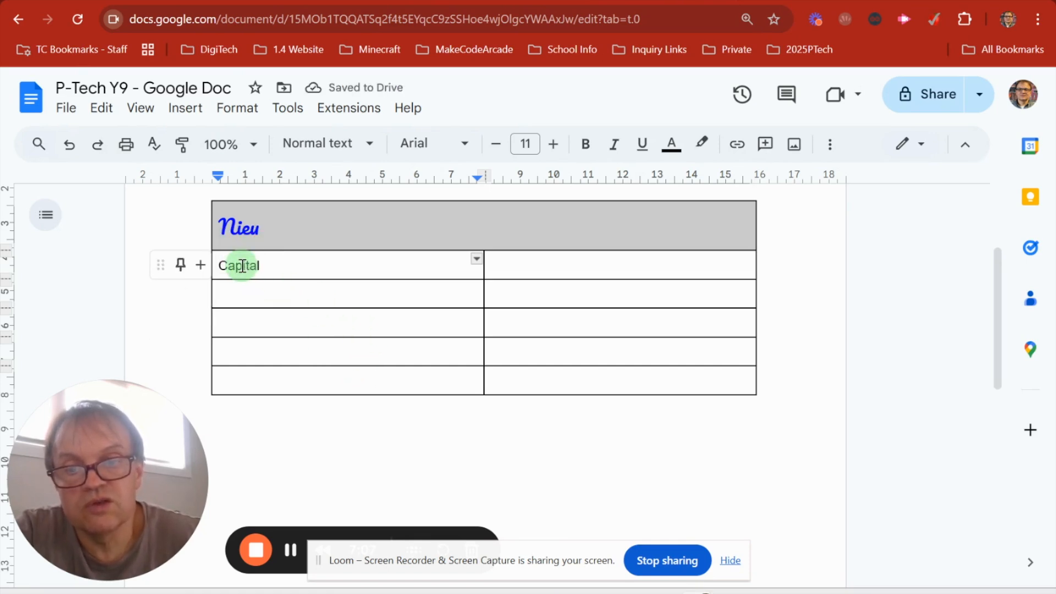
Make the word "Capital" in the table bold.
left_click(250, 266)
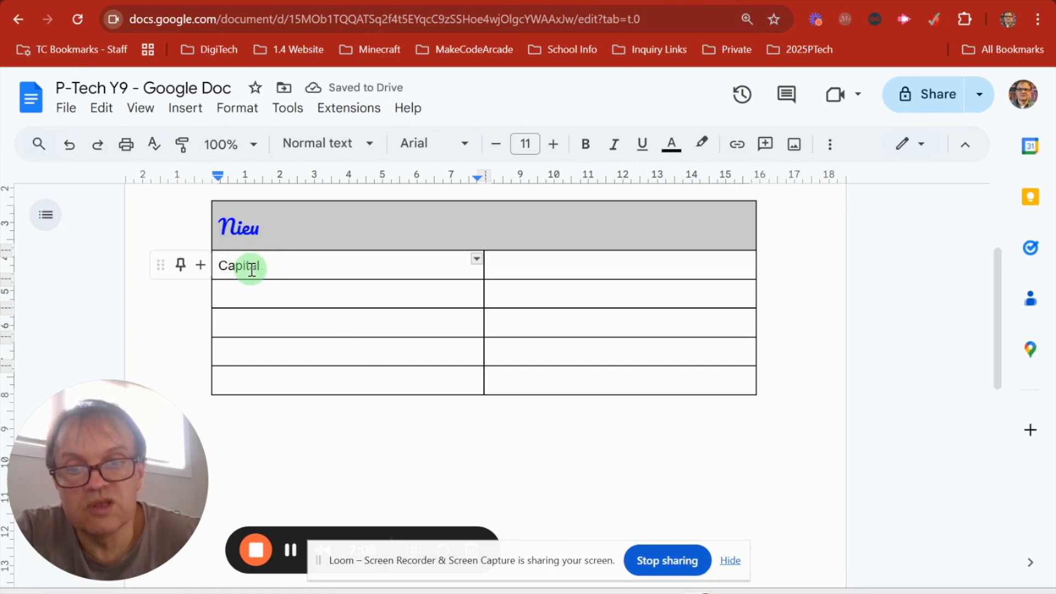
left_click(257, 267)
left_click(246, 265)
double_click(247, 265)
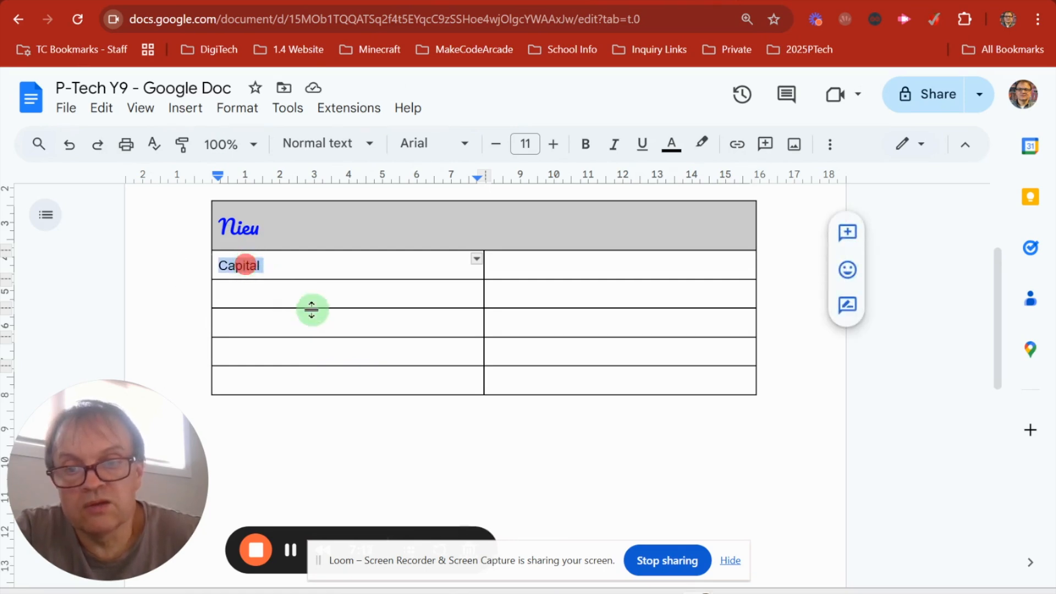
left_click(585, 144)
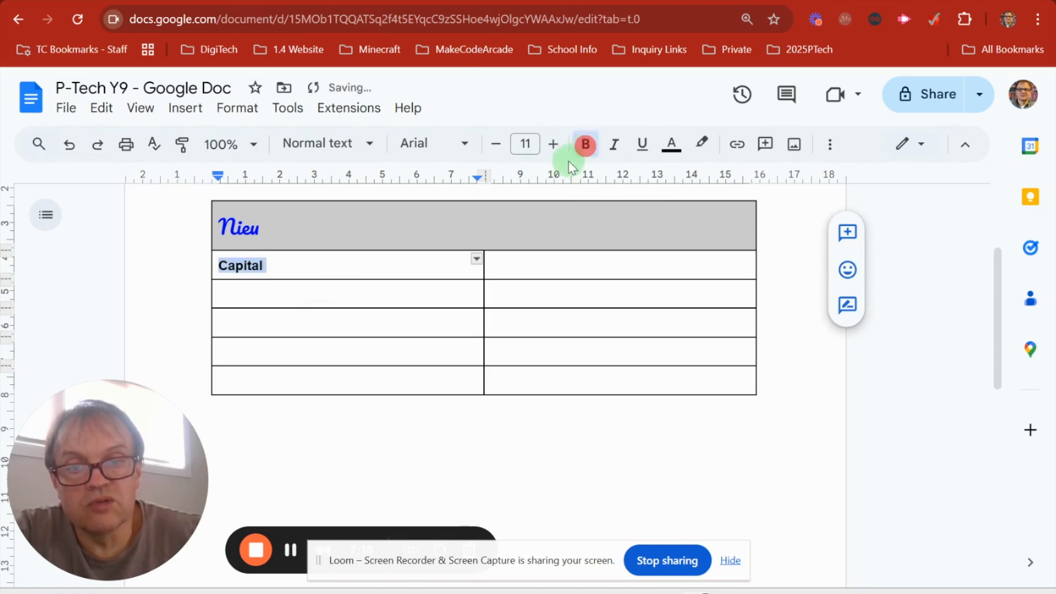
Narrow the table's first column to about 5.4 cm by moving the divider between the two columns.
mouse_move(484, 315)
left_mouse_down()
mouse_move(436, 321)
mouse_move(436, 333)
mouse_move(436, 319)
mouse_move(481, 316)
left_mouse_up()
left_click(284, 266)
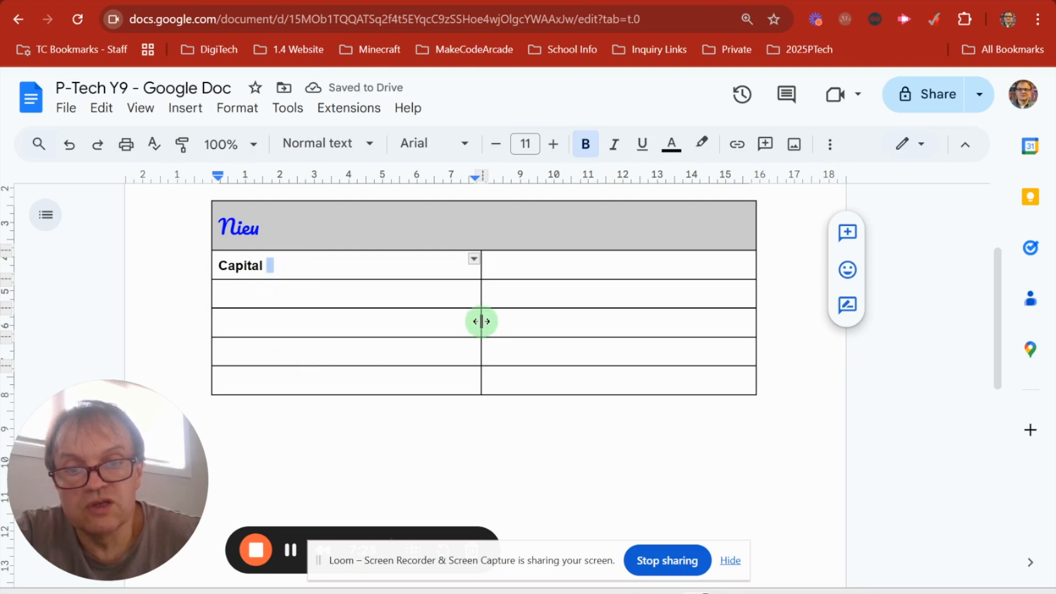
left_click_drag(481, 321, 374, 327)
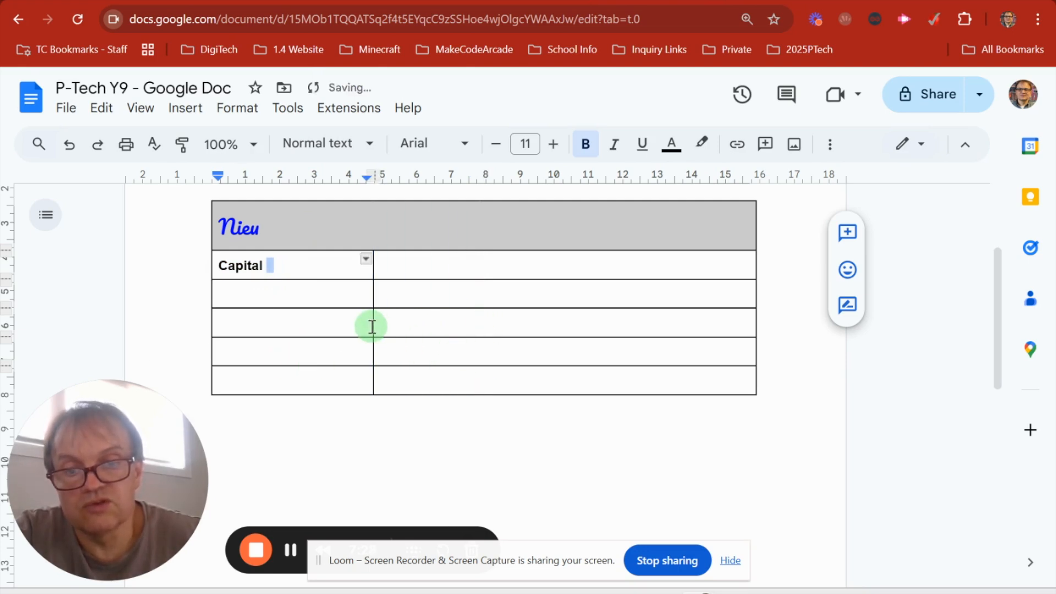
left_click_drag(372, 325, 397, 301)
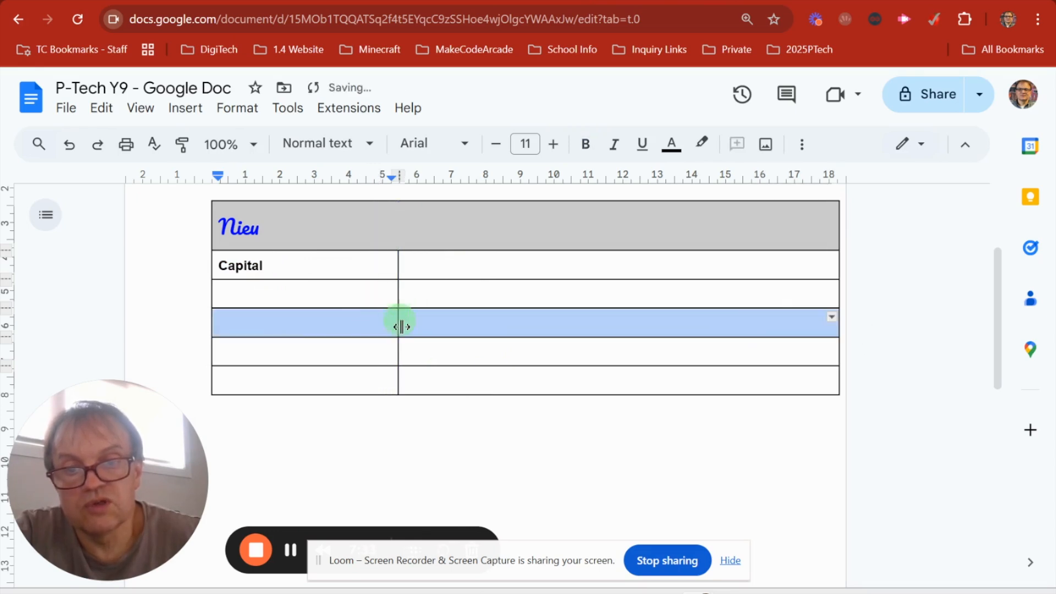
Select the empty cell beside "Capital", then search Google for "Capital of Nieu" in a new browser tab.
left_click(459, 272)
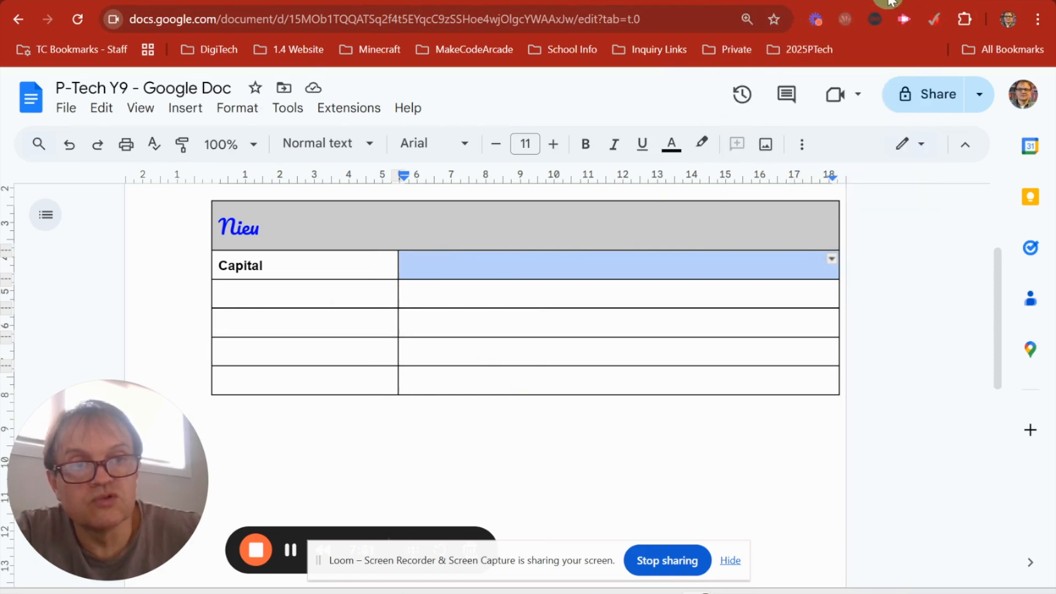
key("ctrl+t")
left_click(466, 304)
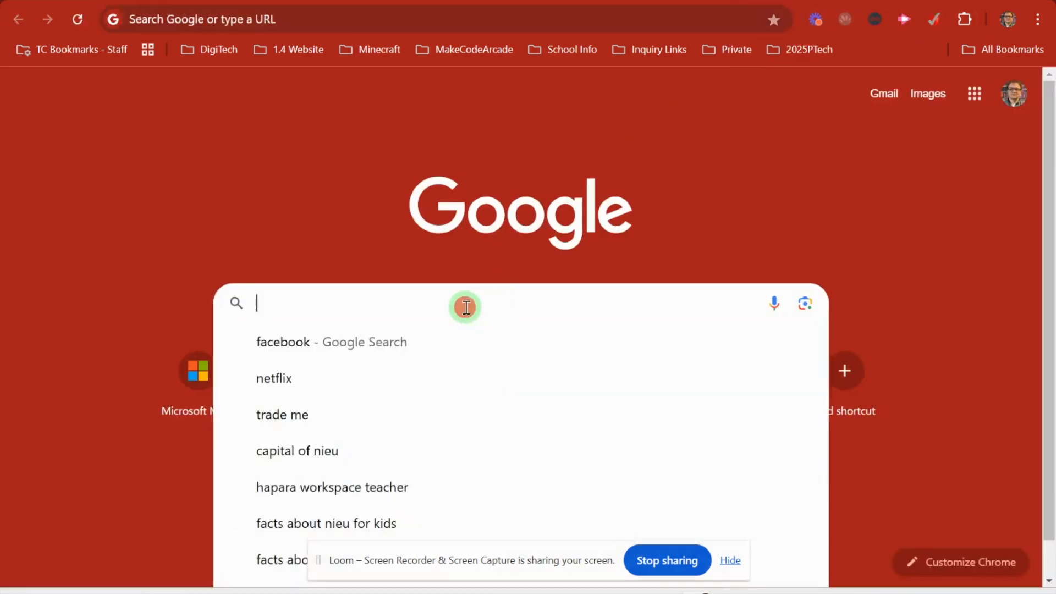
type("Cap")
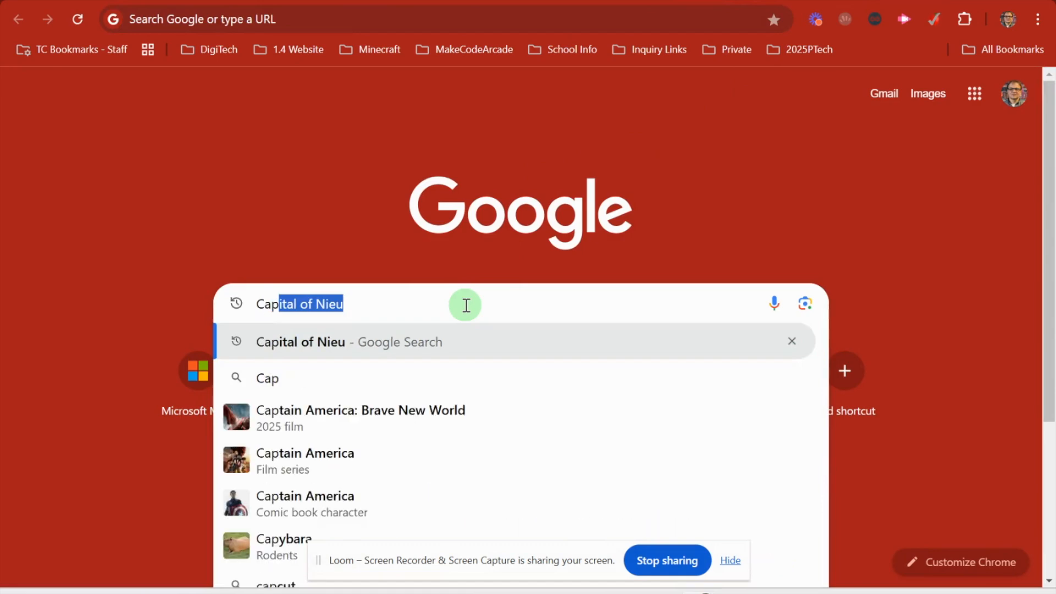
key("Tab")
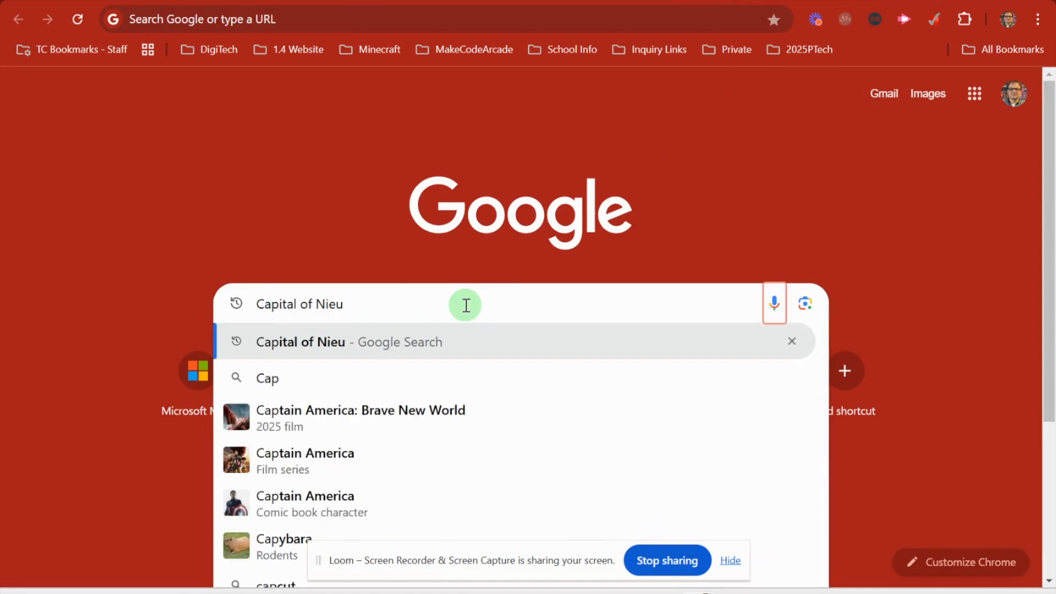
left_click(389, 303)
key("Return")
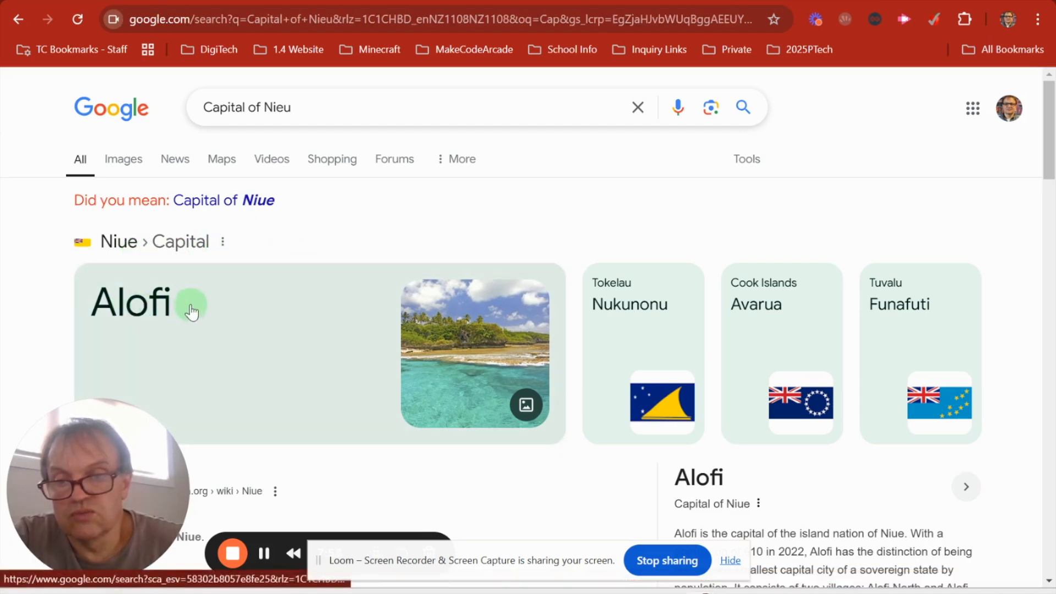
Copy the name "Alofi" from the information panel of the search results and return to the P-Tech Y9 document.
scroll(178, 344, "down", 4)
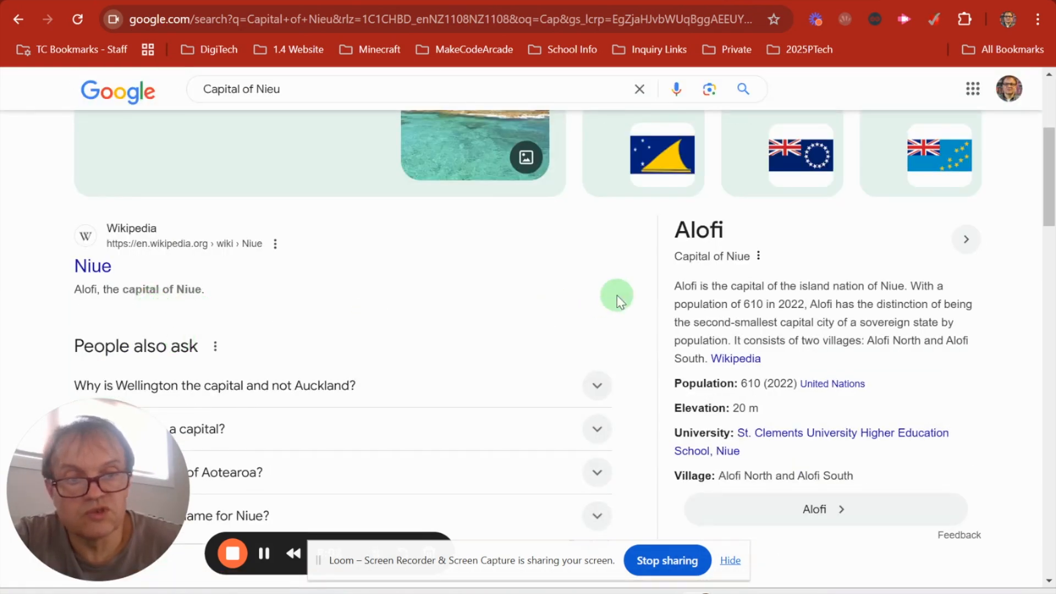
double_click(737, 232)
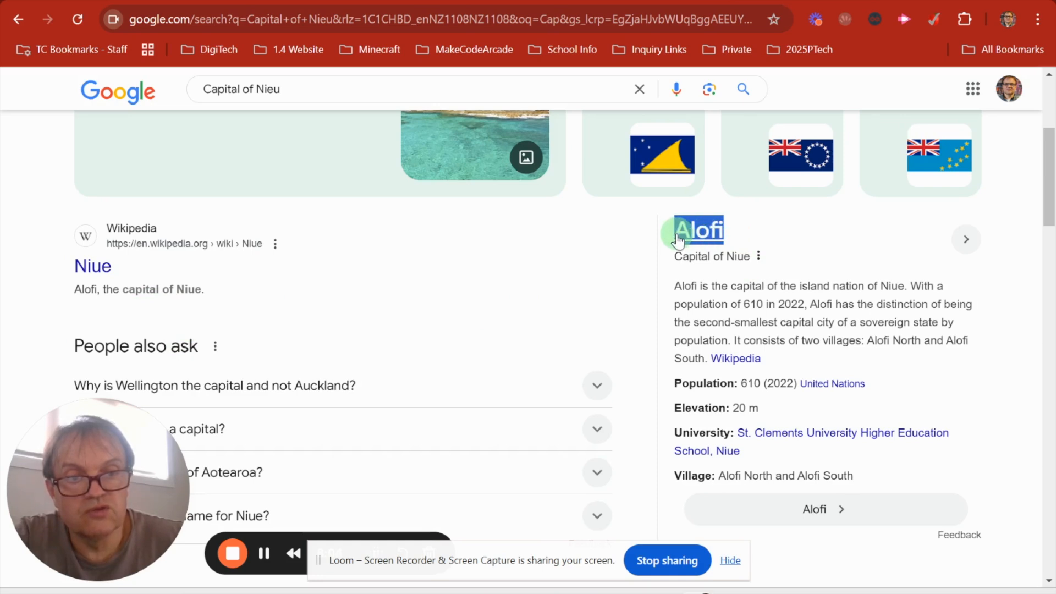
right_click(710, 233)
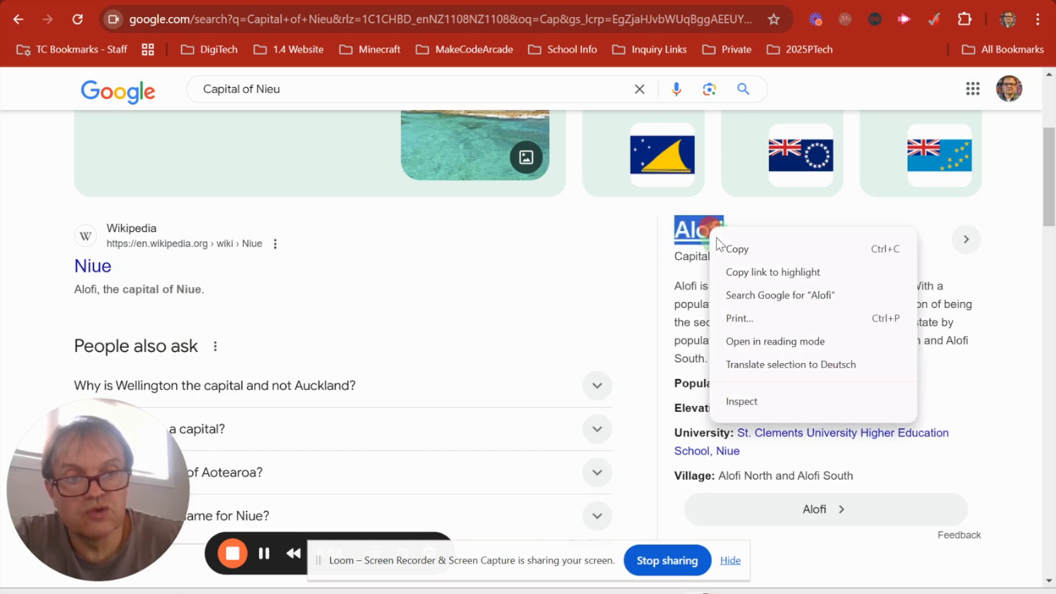
left_click(738, 249)
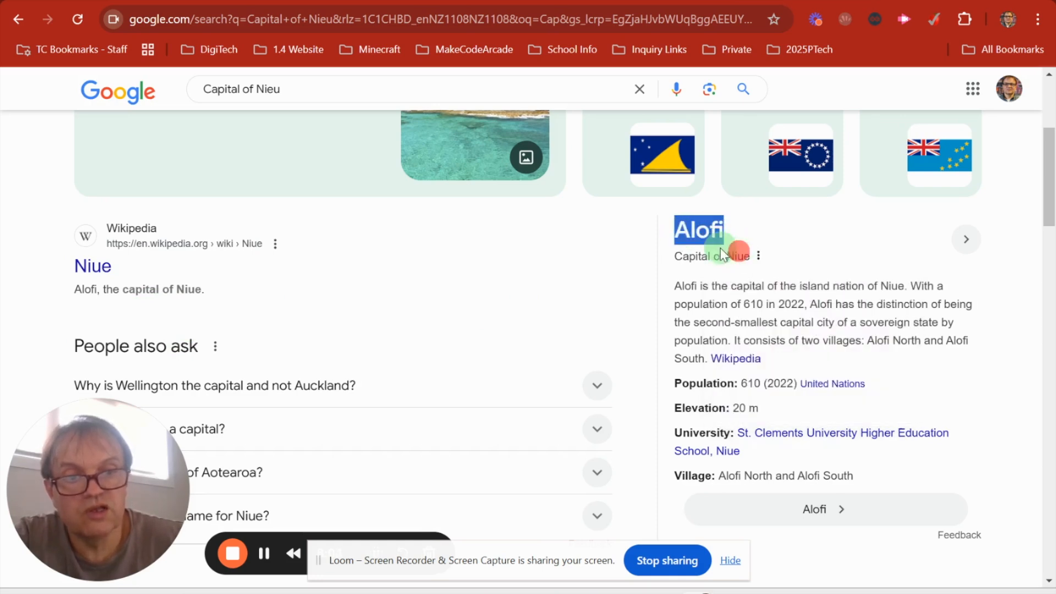
key("ctrl+Tab")
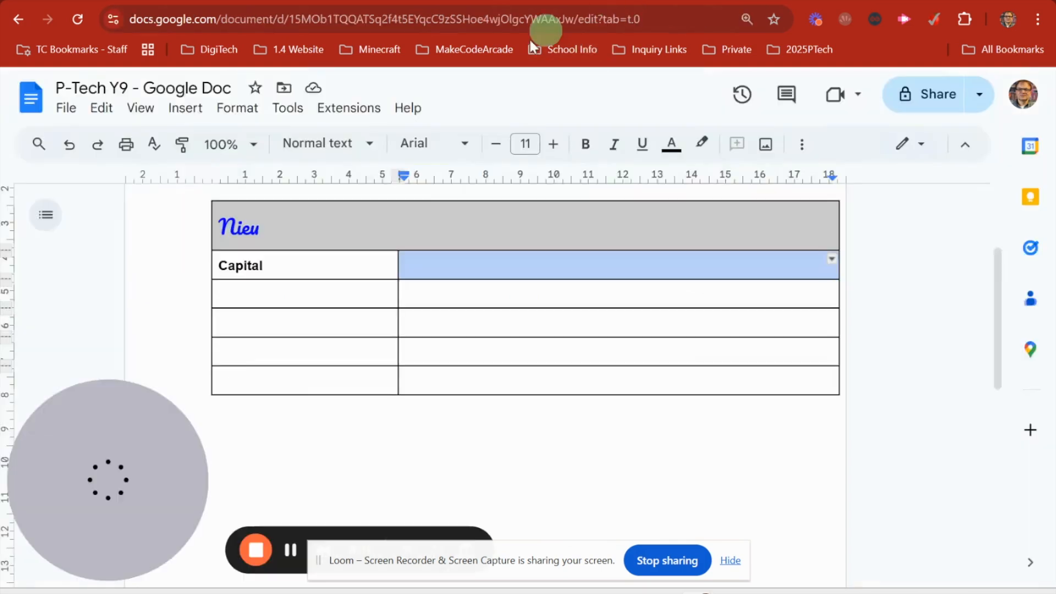
Paste "Alofi" with its source formatting into the cell beside "Capital" and undo the paste.
left_click(421, 264)
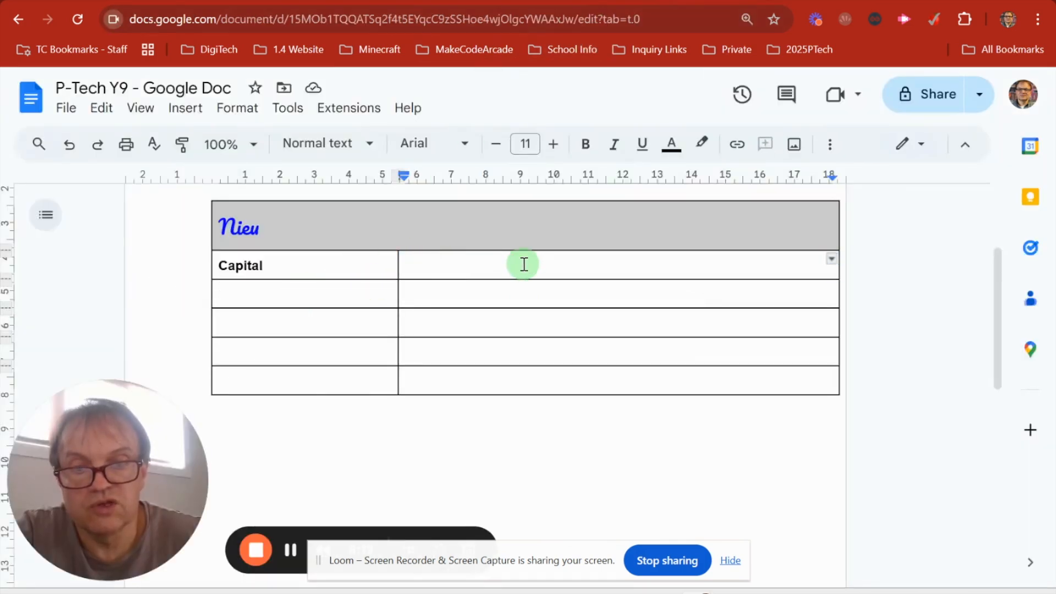
key("ctrl+v")
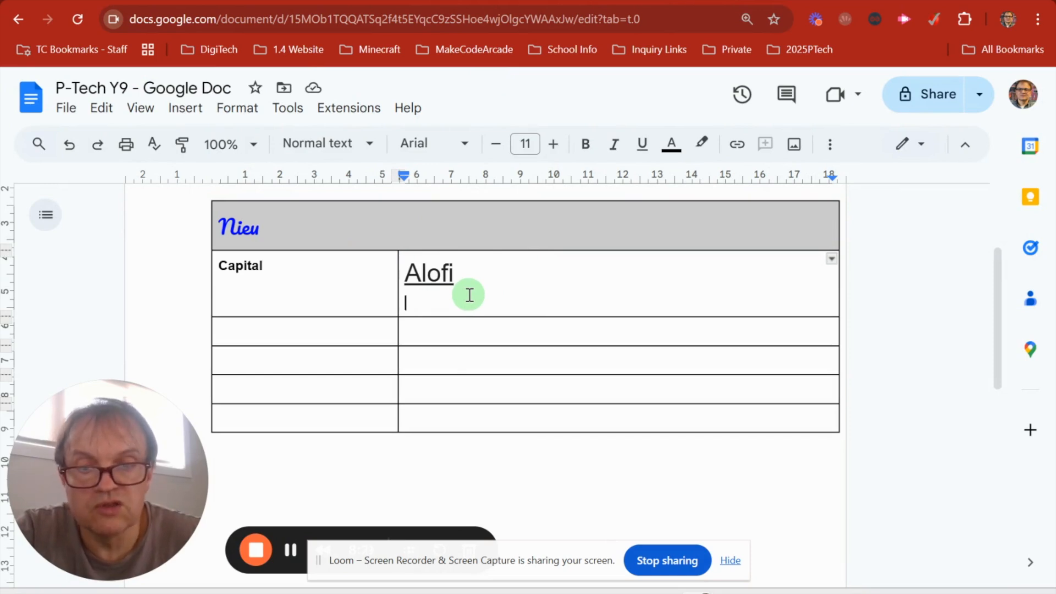
key("ctrl+z")
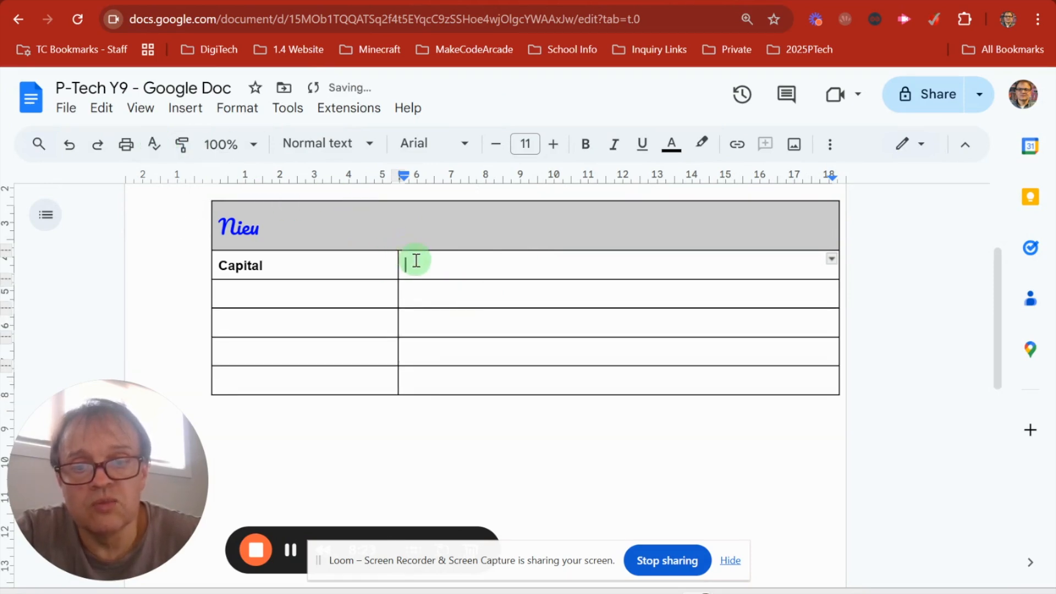
Paste "Alofi" without formatting into the cell beside "Capital".
right_click(416, 263)
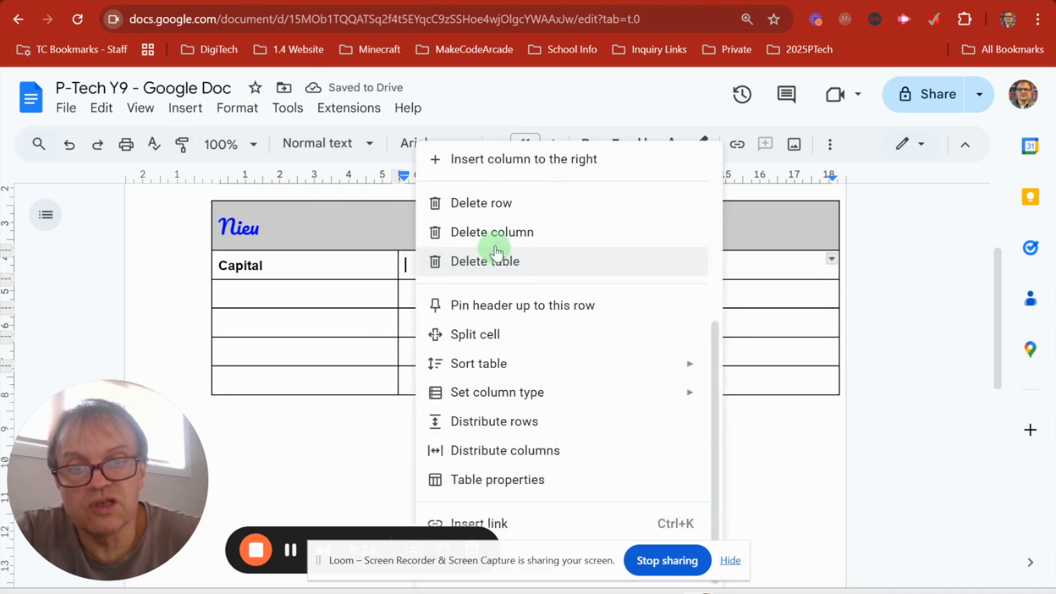
scroll(506, 239, "up", 3)
scroll(512, 241, "up", 2)
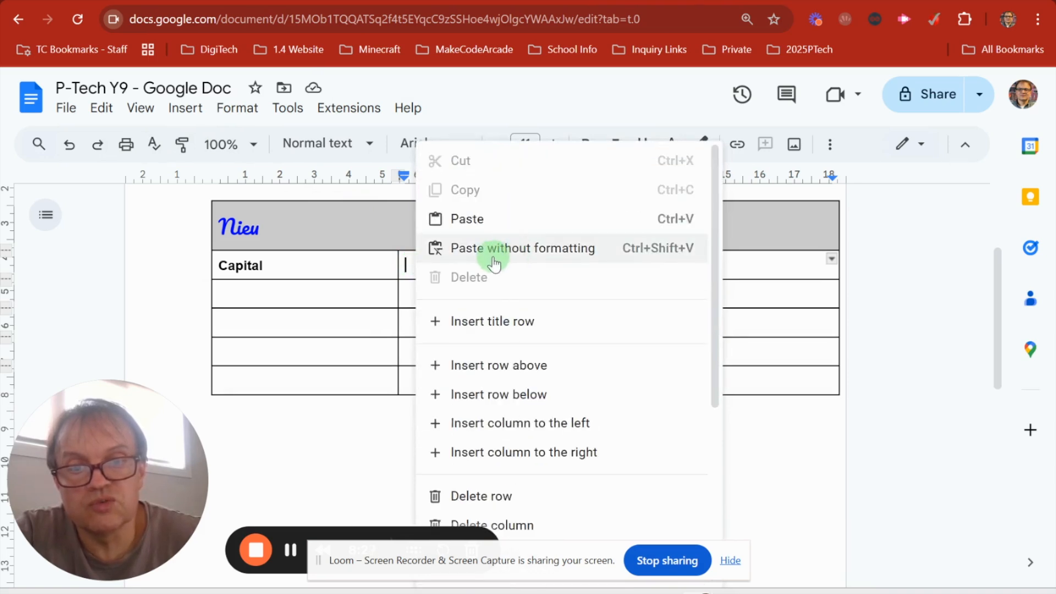
left_click(491, 248)
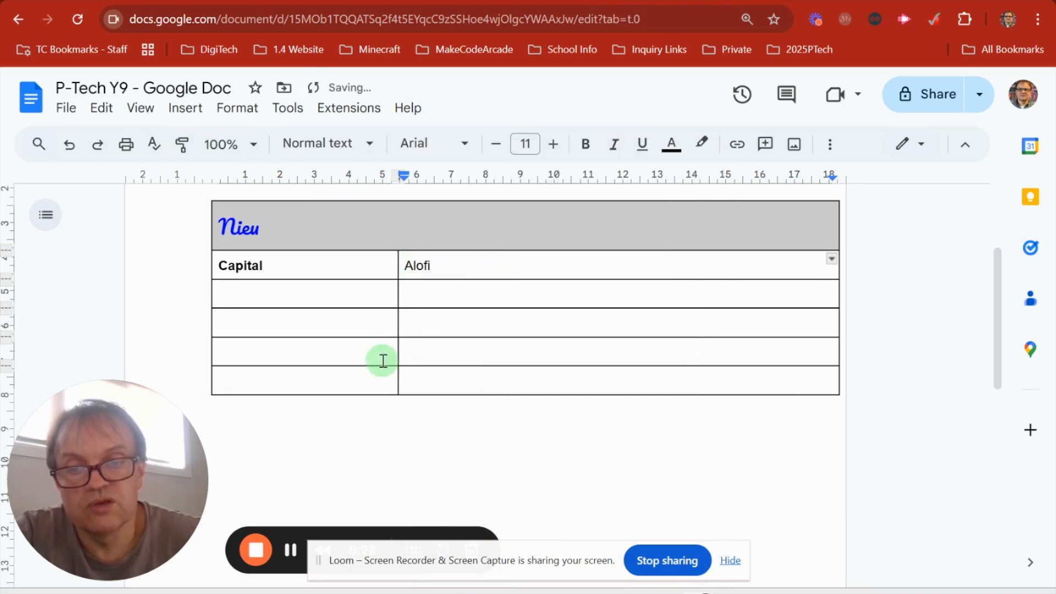
left_click(329, 324)
left_click(325, 295)
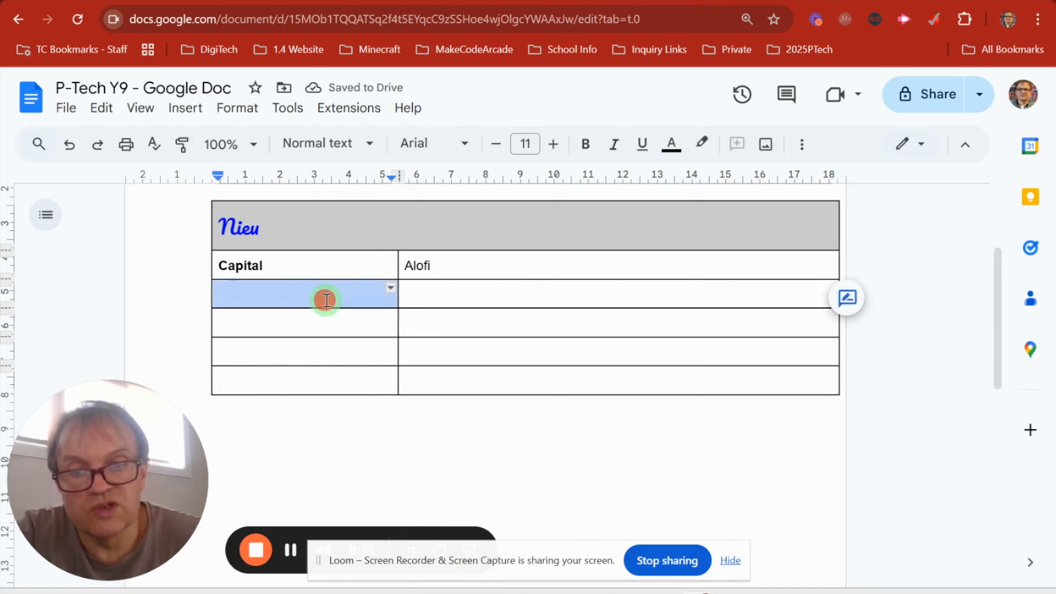
Make "Alofi" bold, and try italic and underline on it, switching both off again.
double_click(418, 265)
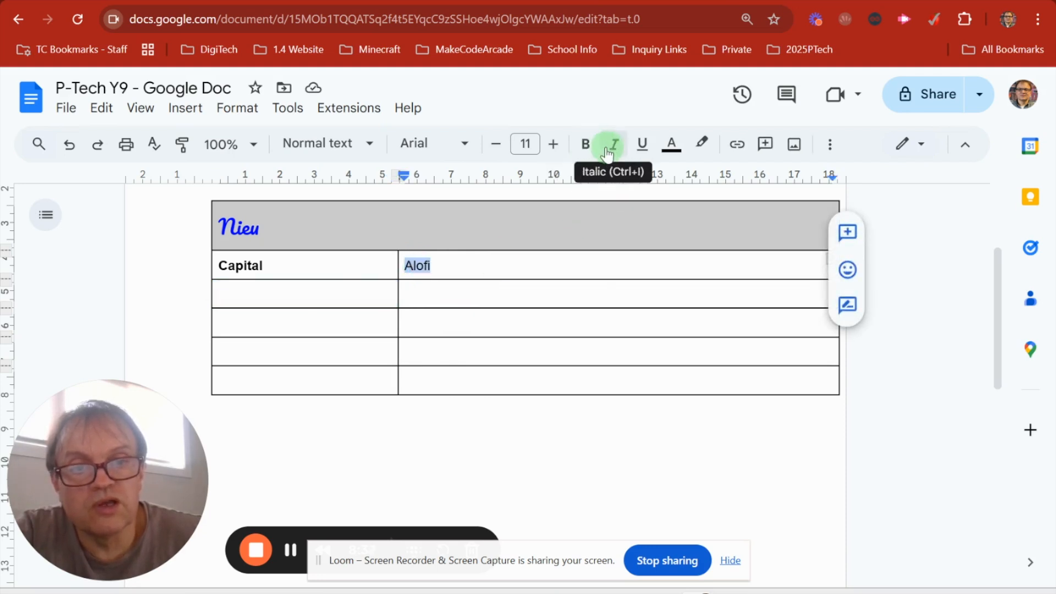
left_click(586, 144)
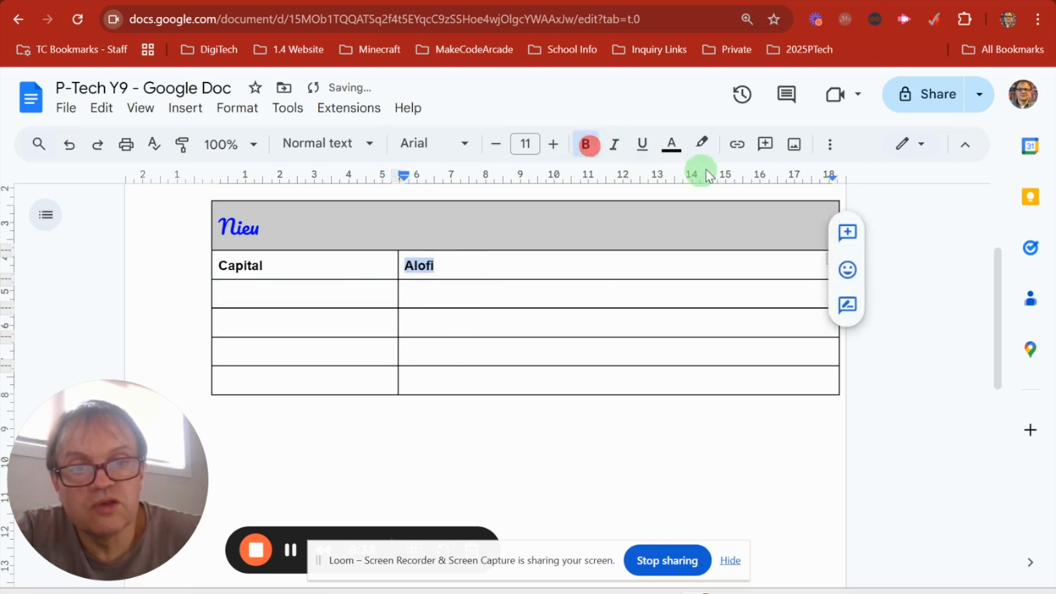
left_click(616, 151)
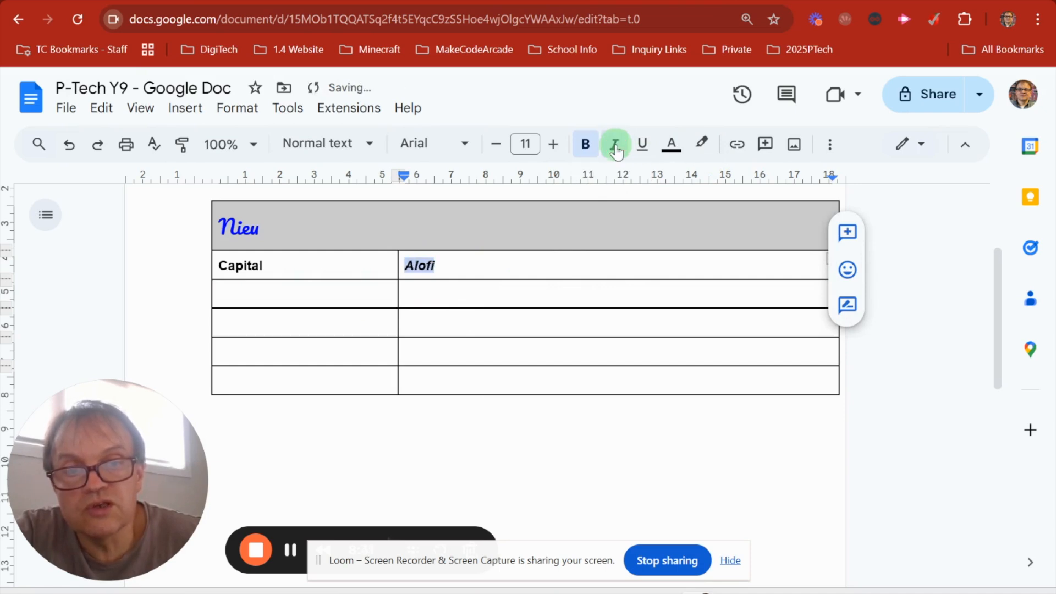
left_click(616, 151)
left_click(641, 149)
left_click(641, 150)
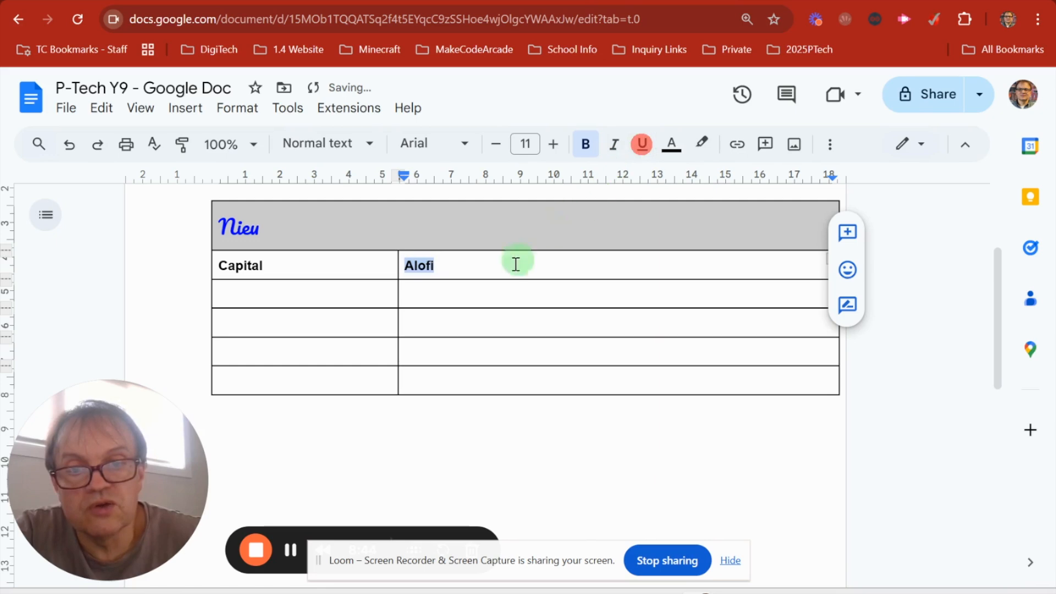
Enter "Flag" in the empty cell below "Capital".
left_click(450, 313)
left_click(256, 297)
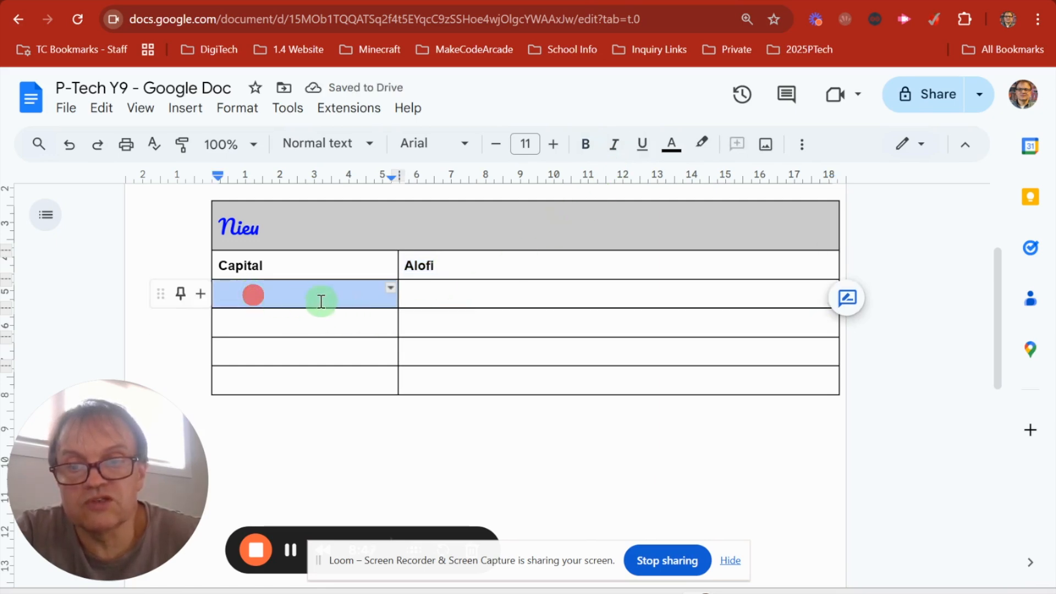
left_click(240, 293)
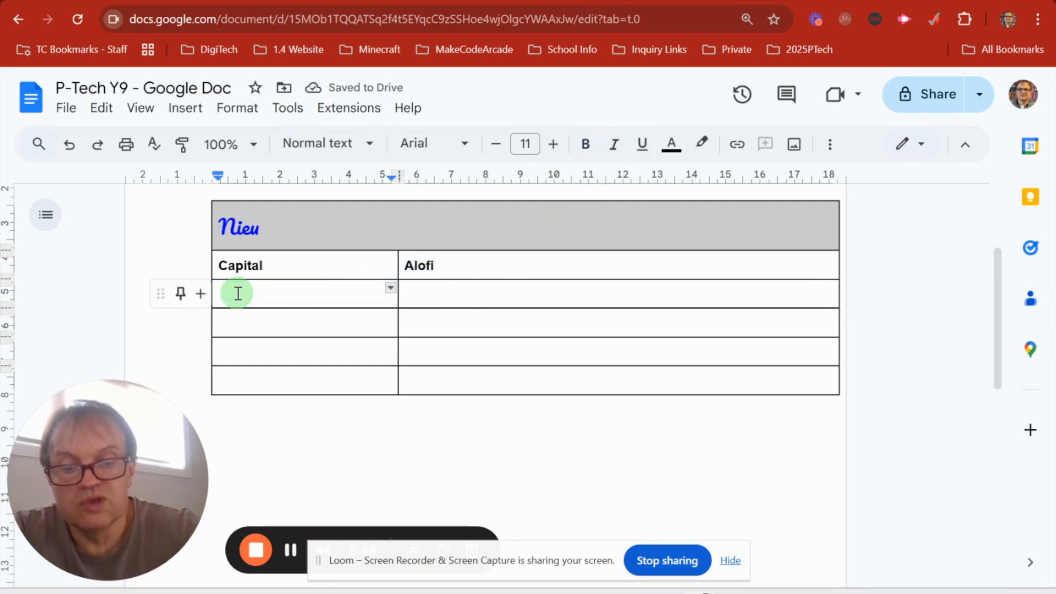
type("F")
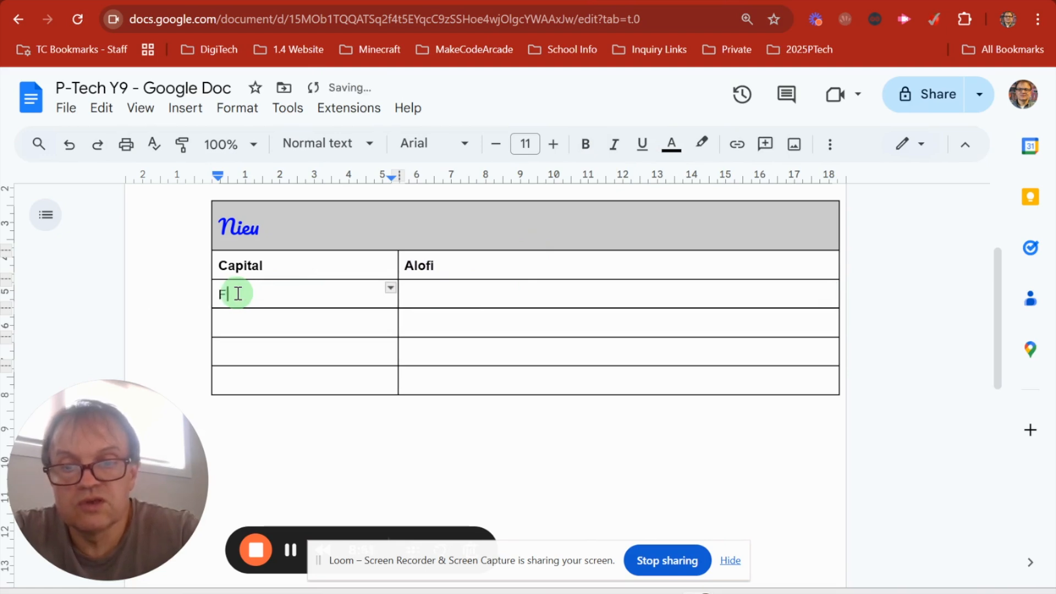
type("lag")
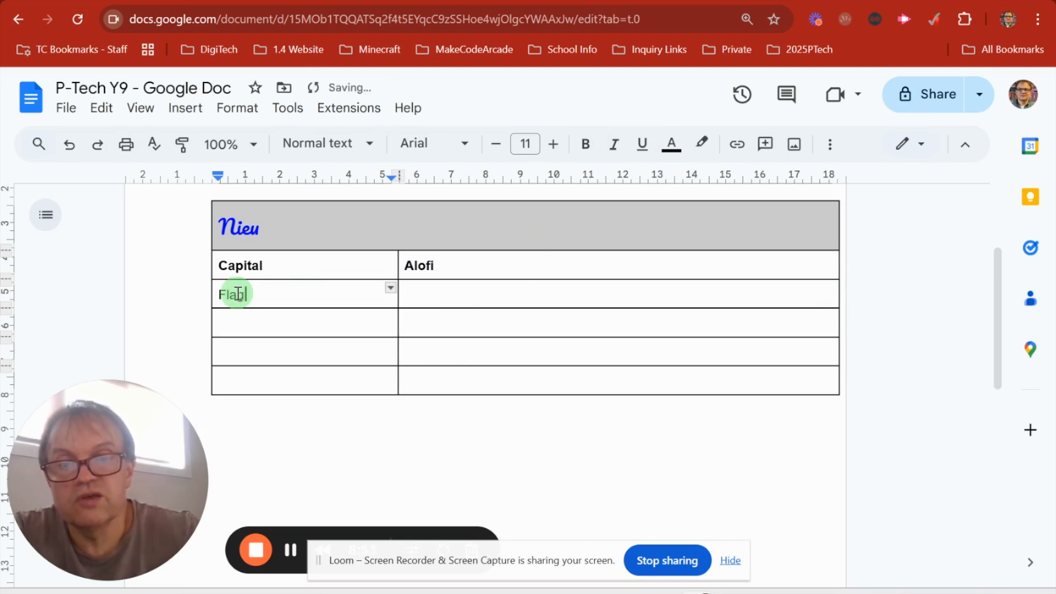
Select the empty cell beside "Flag", and search Google for "Flag of Nieu" in the existing search tab.
left_click(470, 301)
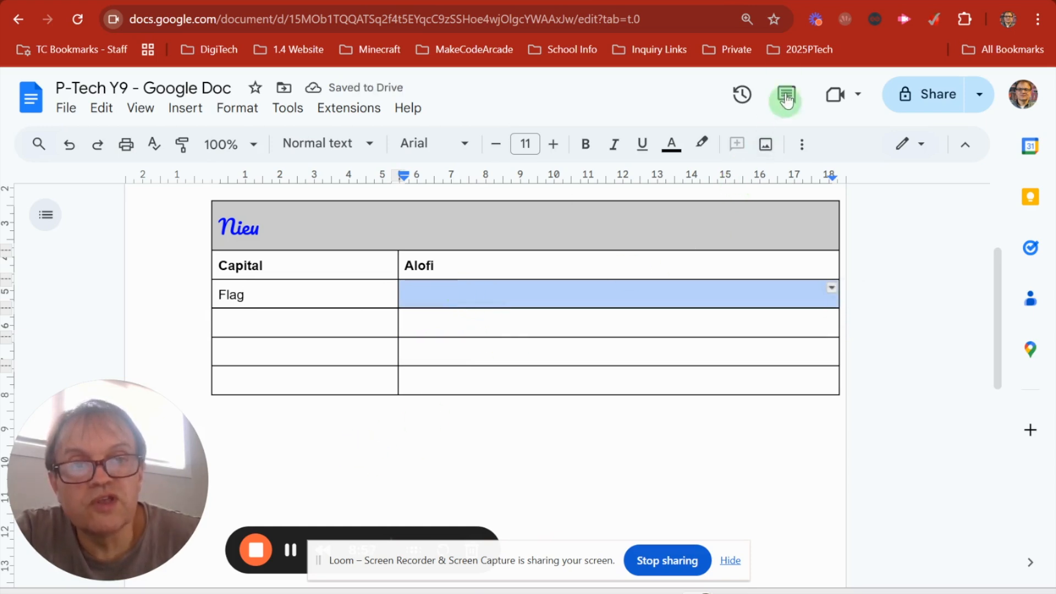
left_click(781, 3)
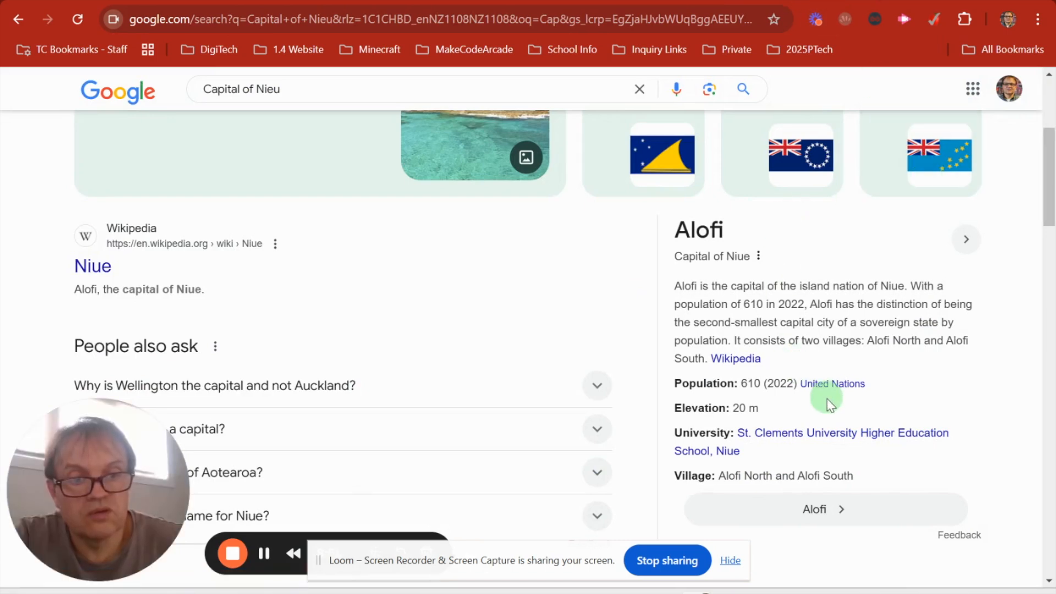
scroll(451, 297, "up", 5)
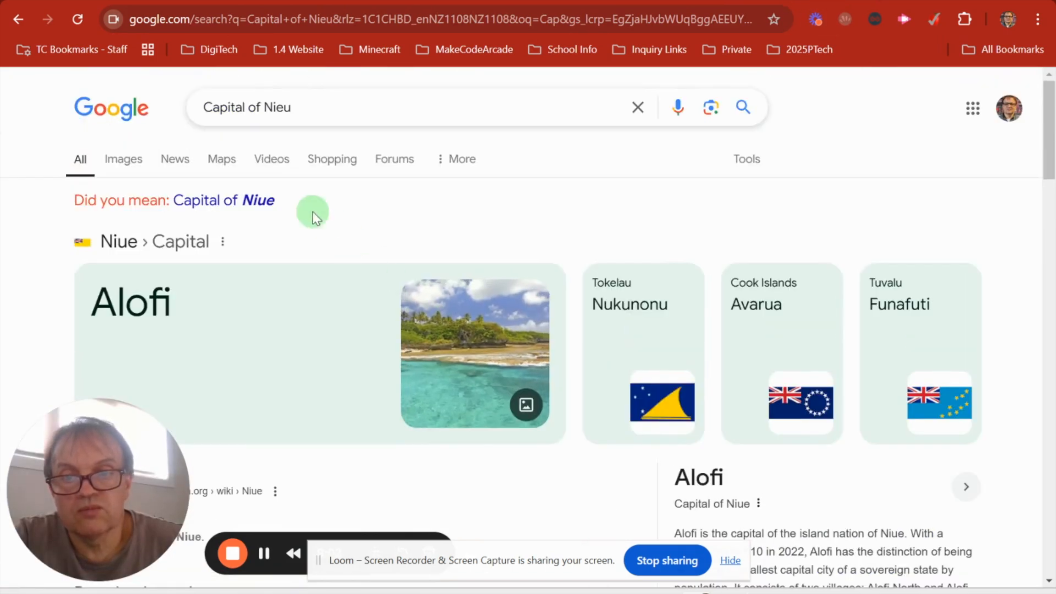
left_click_drag(305, 107, 211, 104)
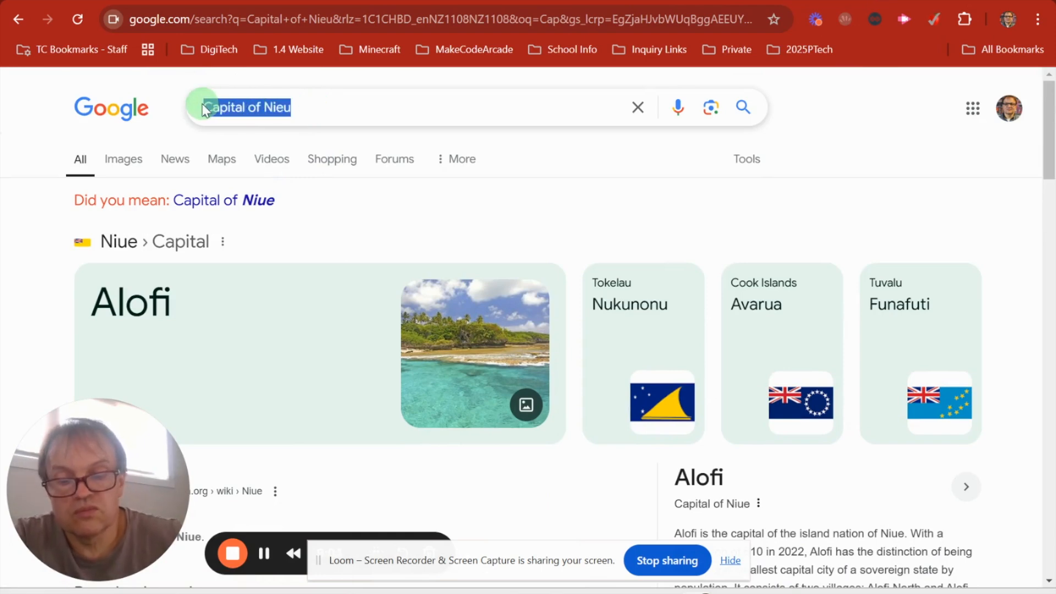
type("flag of Nieu")
key("Return")
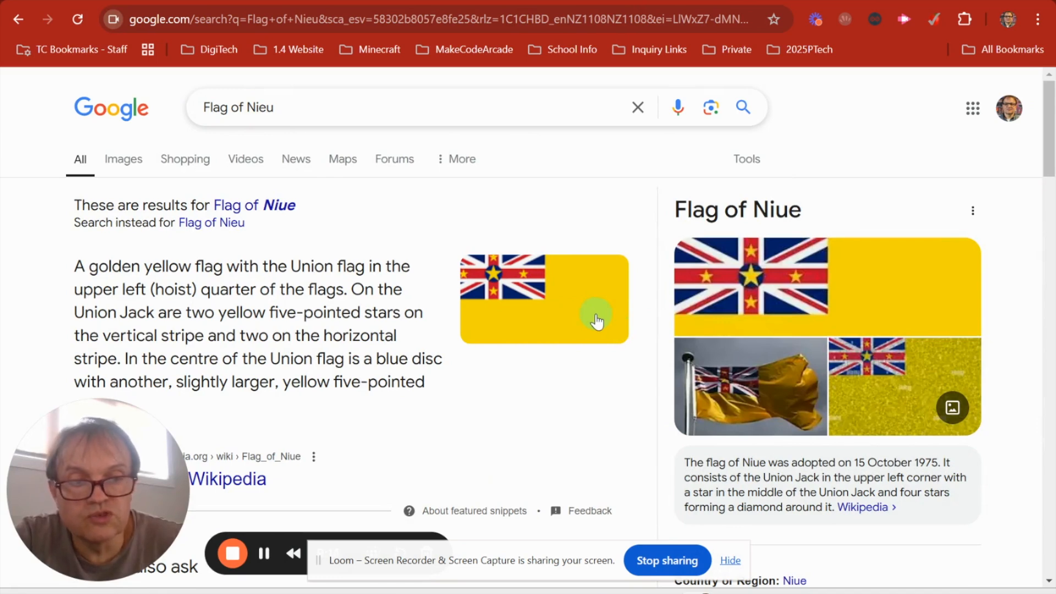
Copy the flag image beside the search result's description and paste it into the document's table cell beside "Flag".
right_click(569, 301)
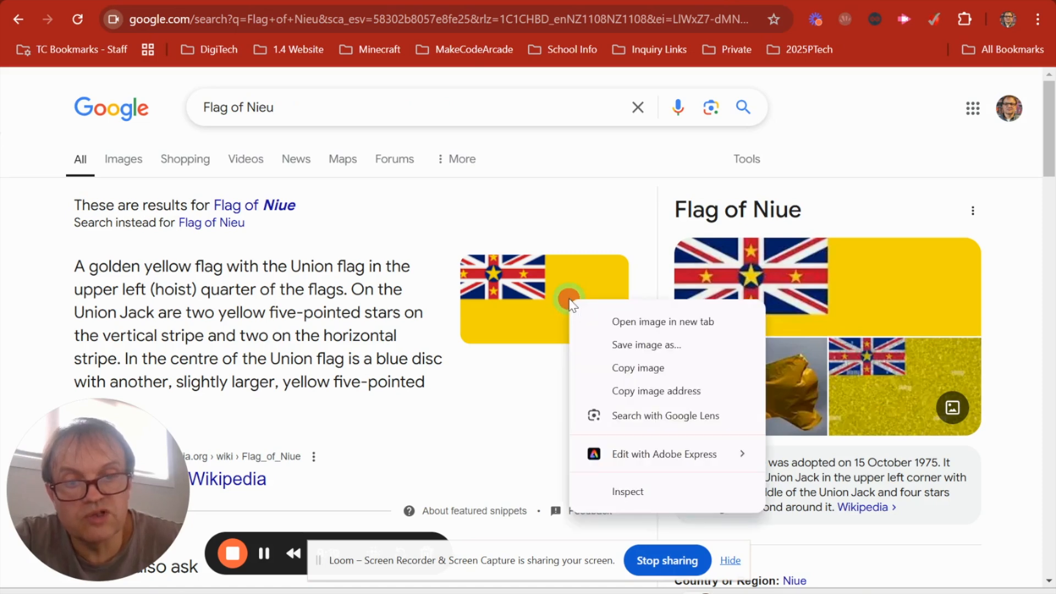
left_click(641, 369)
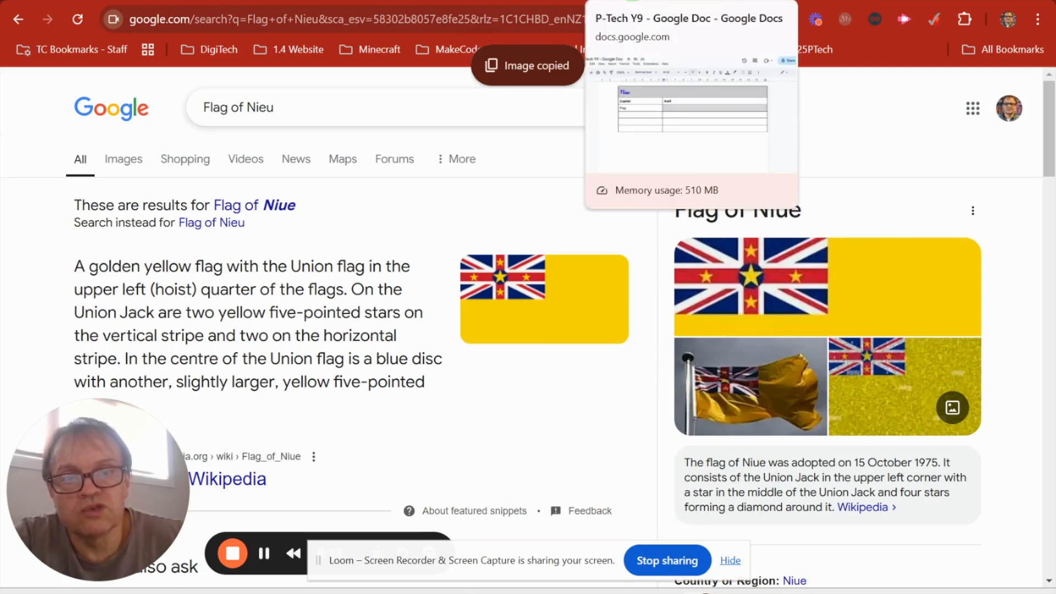
left_click(632, 4)
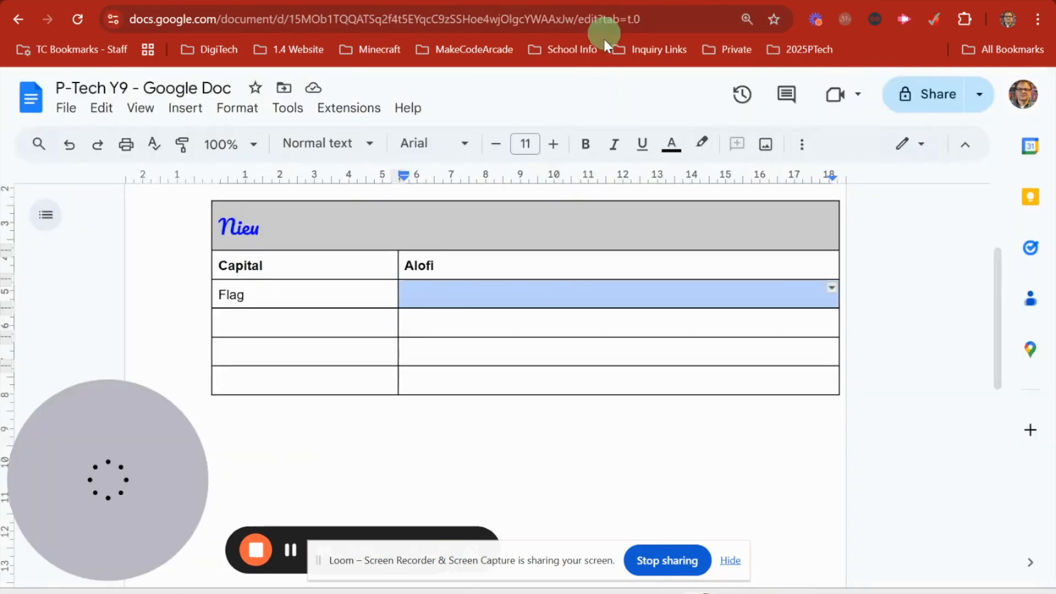
left_click(418, 291)
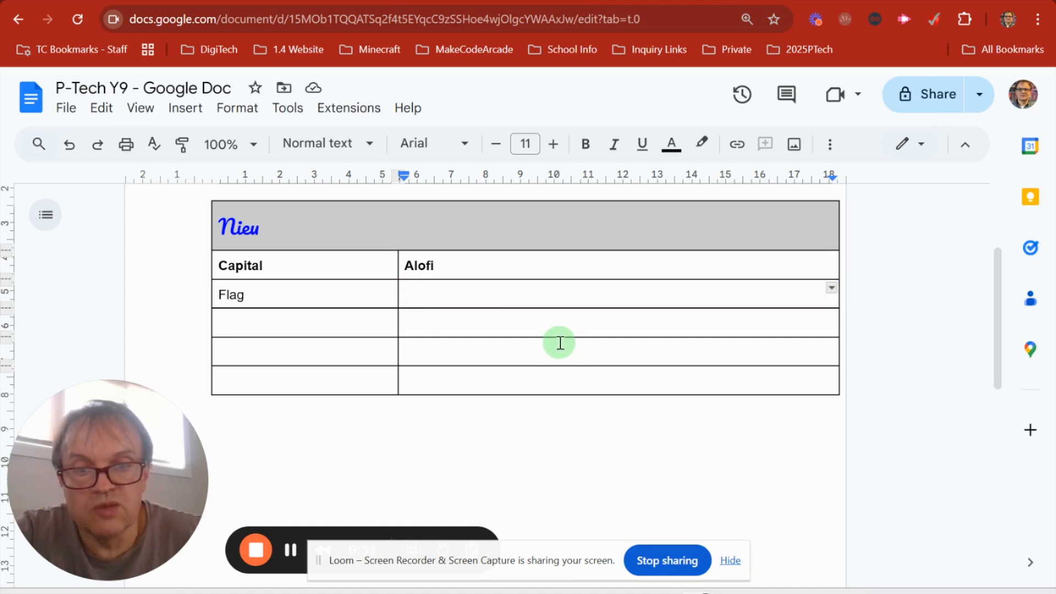
key("ctrl+v")
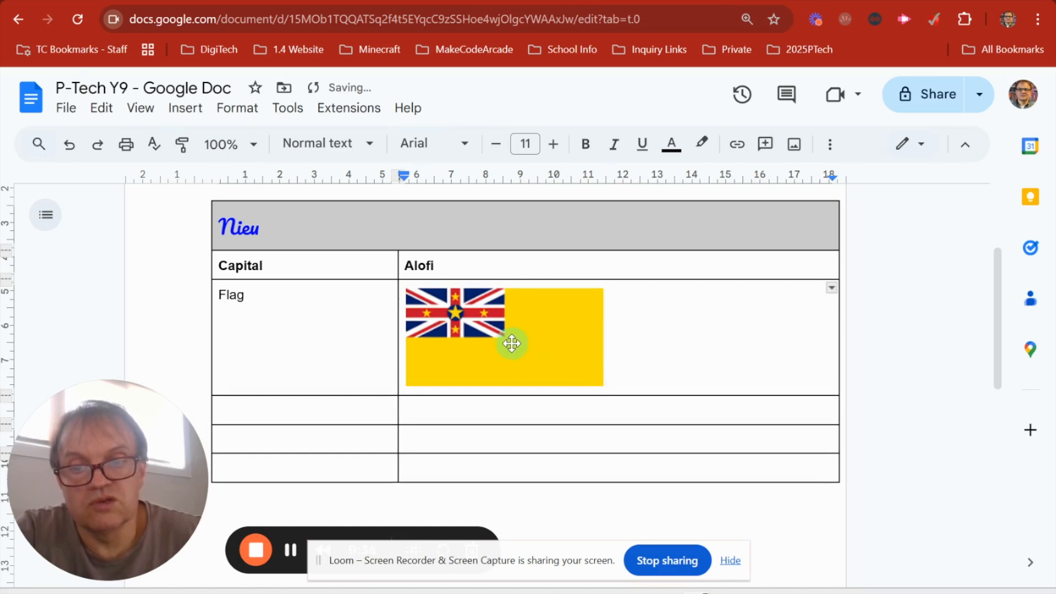
scroll(509, 344, "down", 2)
scroll(509, 342, "up", 2)
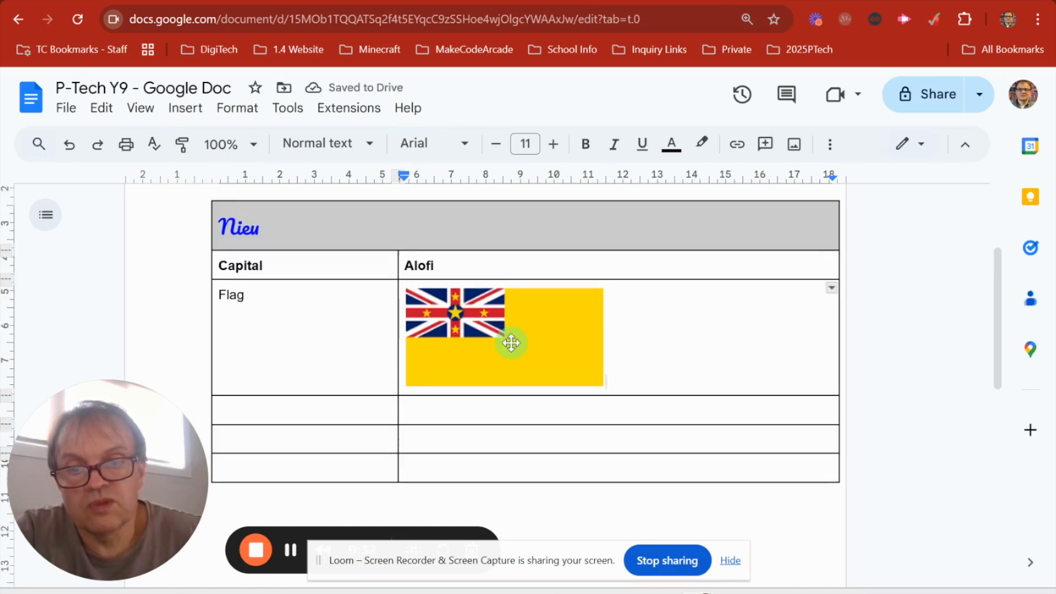
Remove the bold formatting from "Alofi" in the table.
double_click(424, 266)
left_click(586, 146)
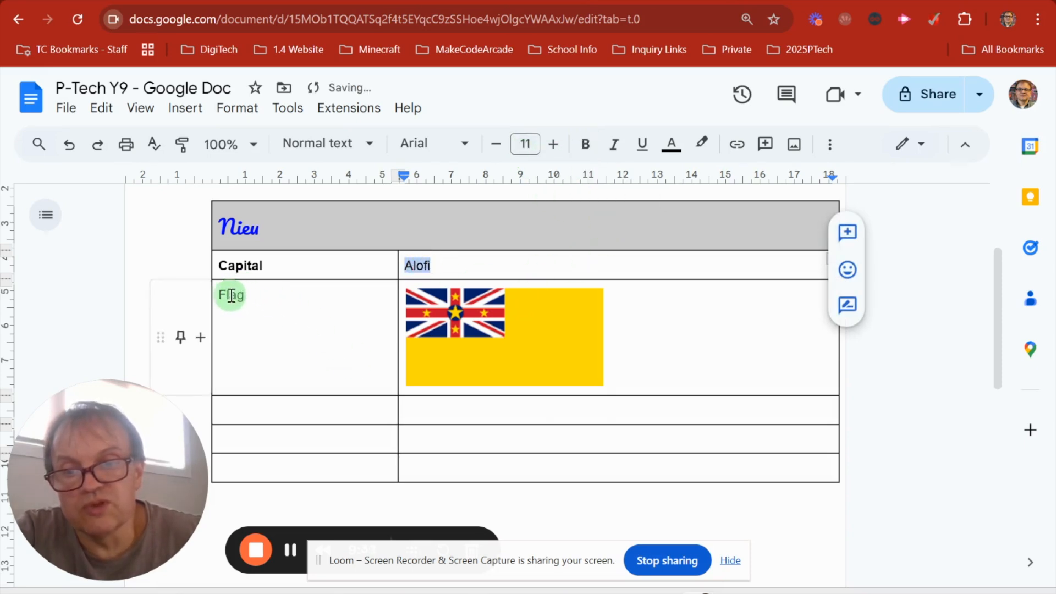
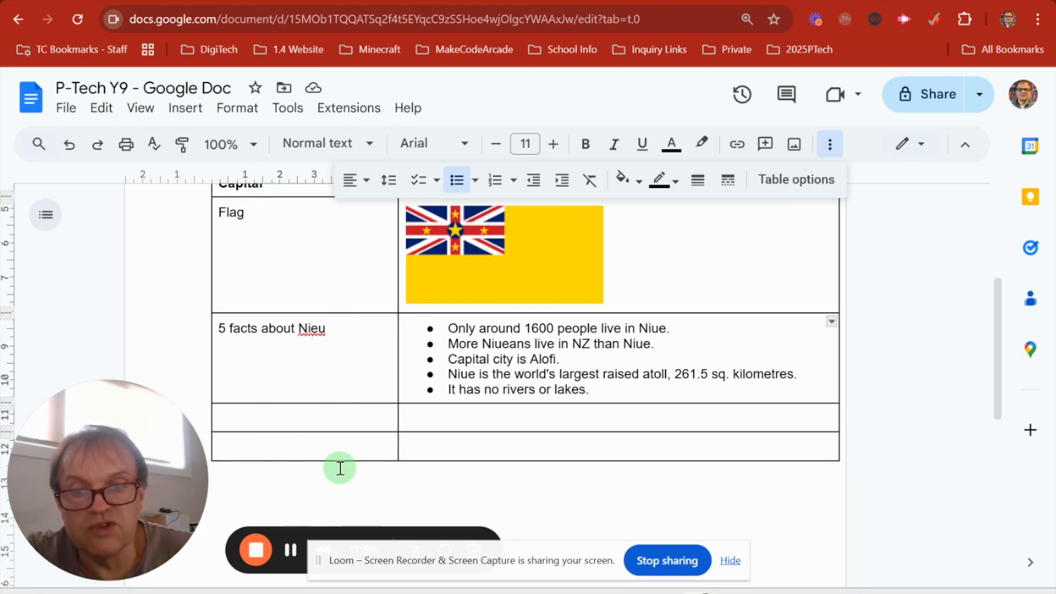
Insert one additional empty row among the blank rows beneath "5 facts about Nieu".
scroll(338, 468, "down", 1)
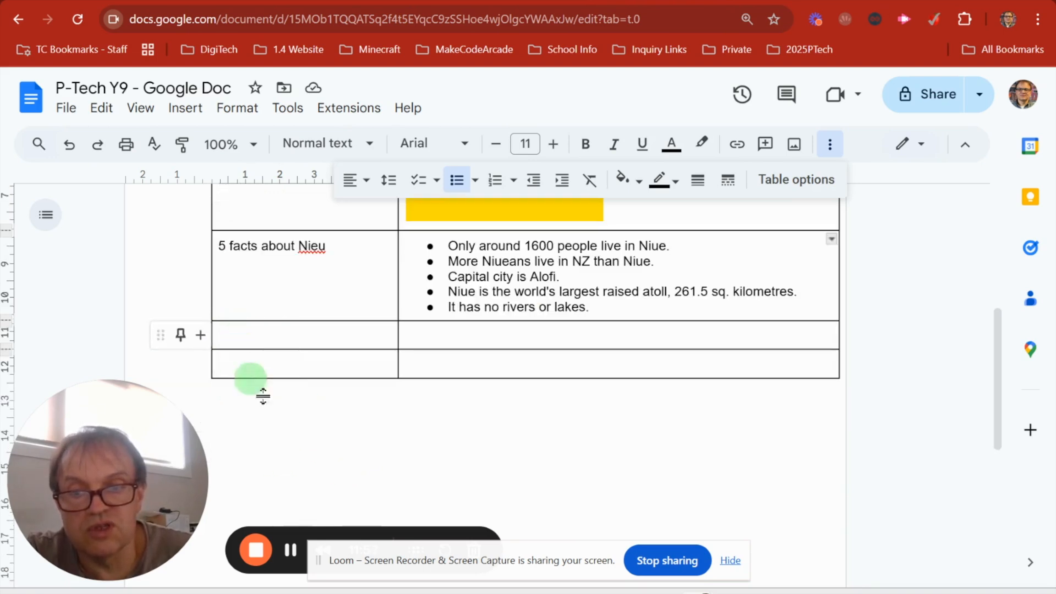
left_click(199, 335)
left_click(201, 337)
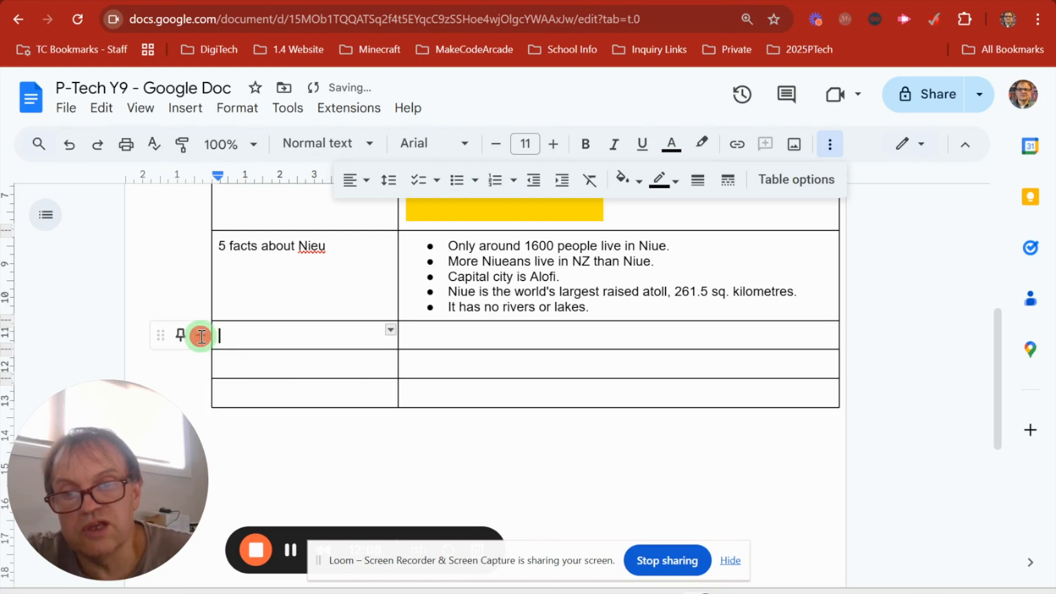
Insert another empty row below the first blank row under "5 facts about Nieu", and delete the newly inserted row.
left_click(202, 337)
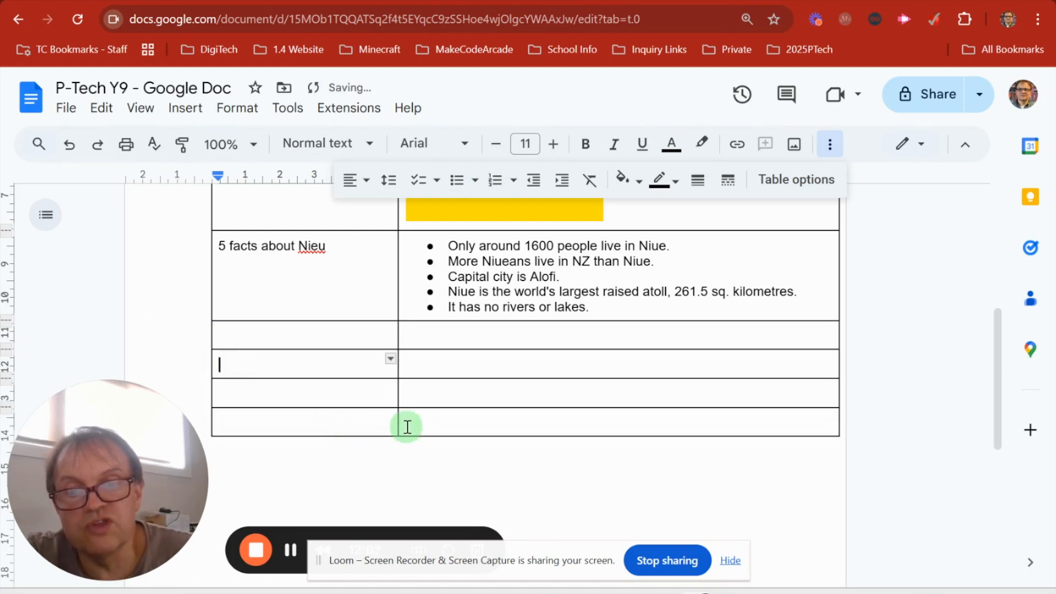
right_click(242, 362)
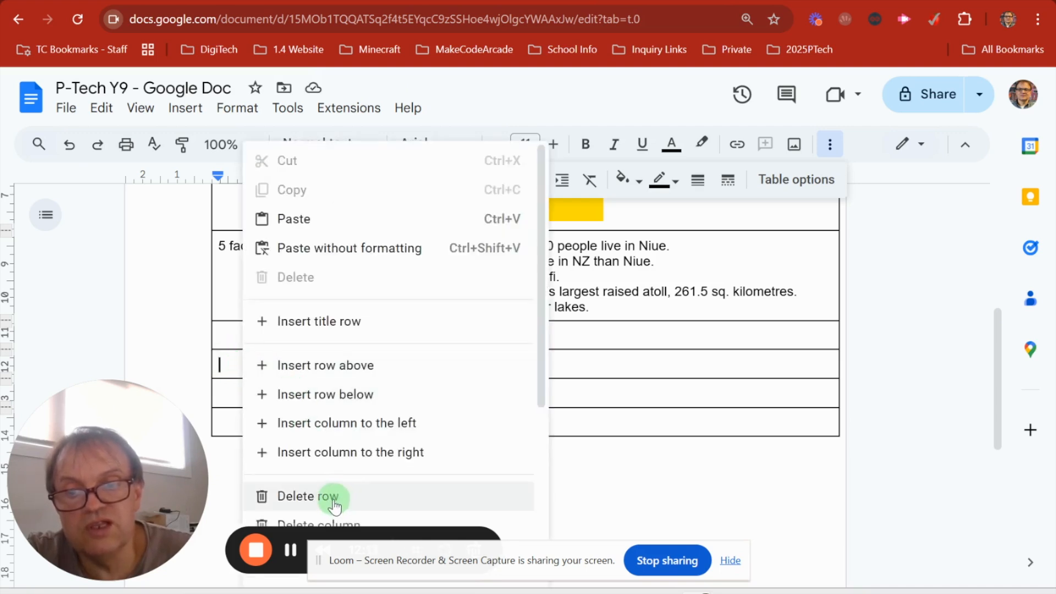
left_click(340, 508)
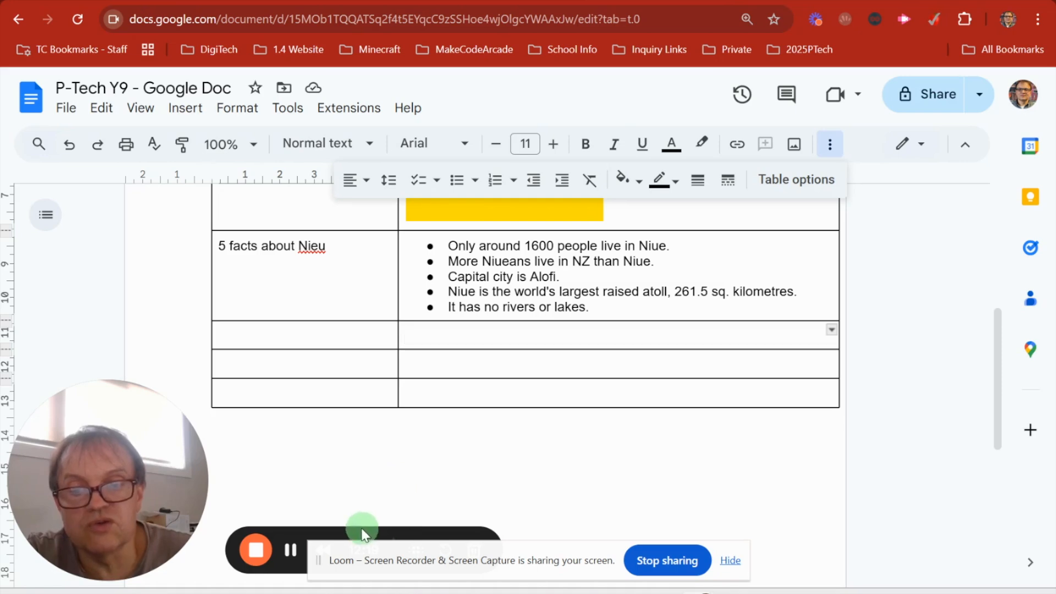
scroll(448, 478, "up", 5)
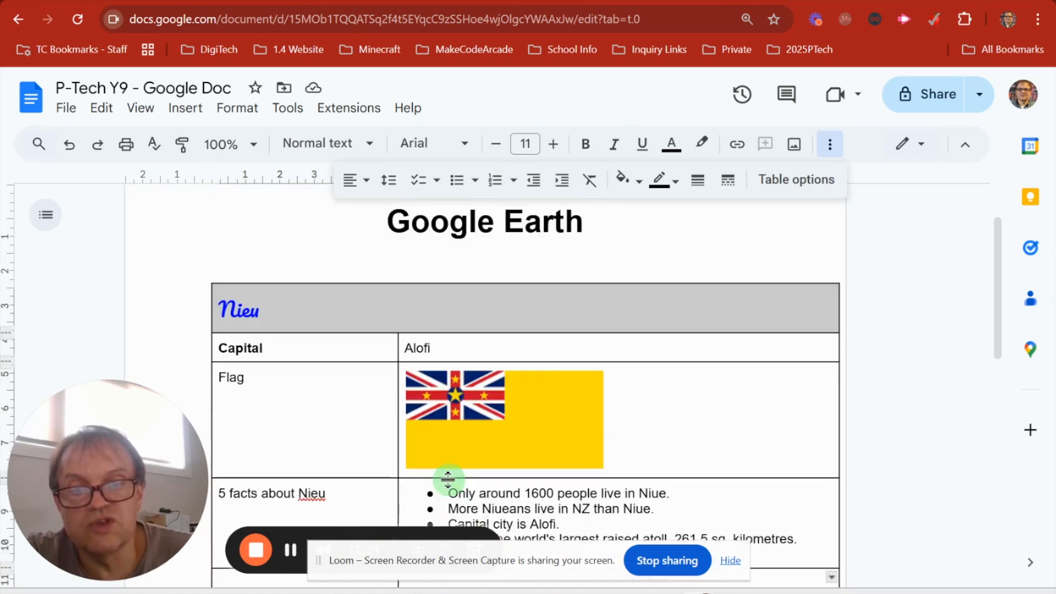
left_click(474, 419)
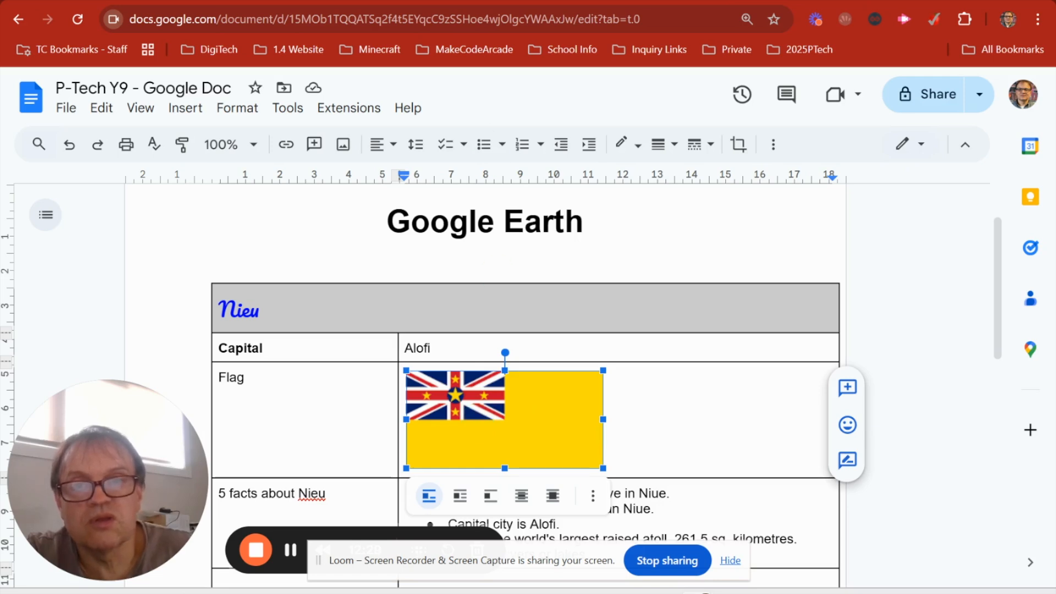
left_click(490, 396)
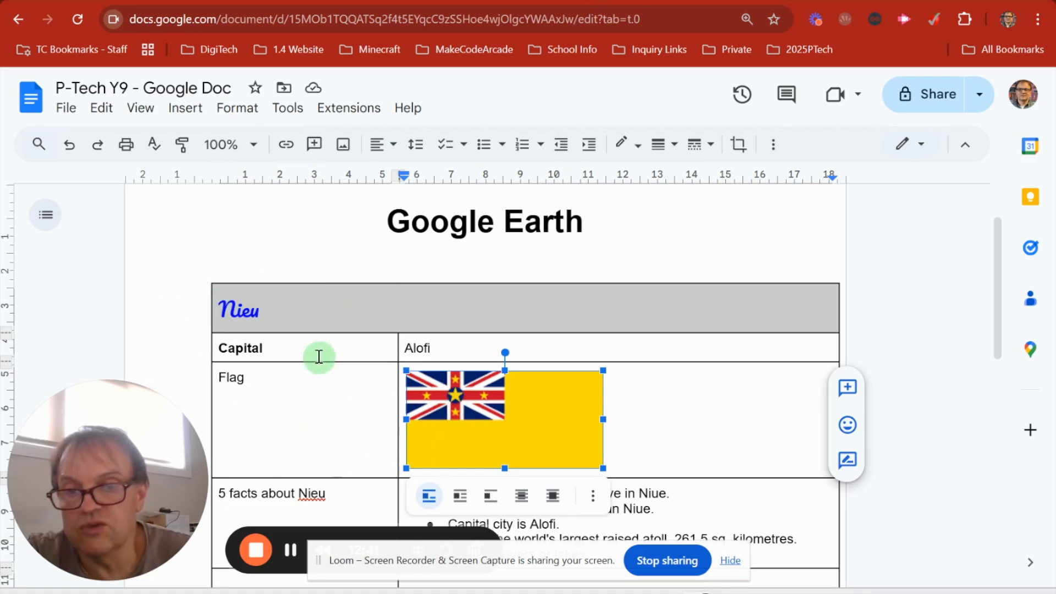
left_click(302, 423)
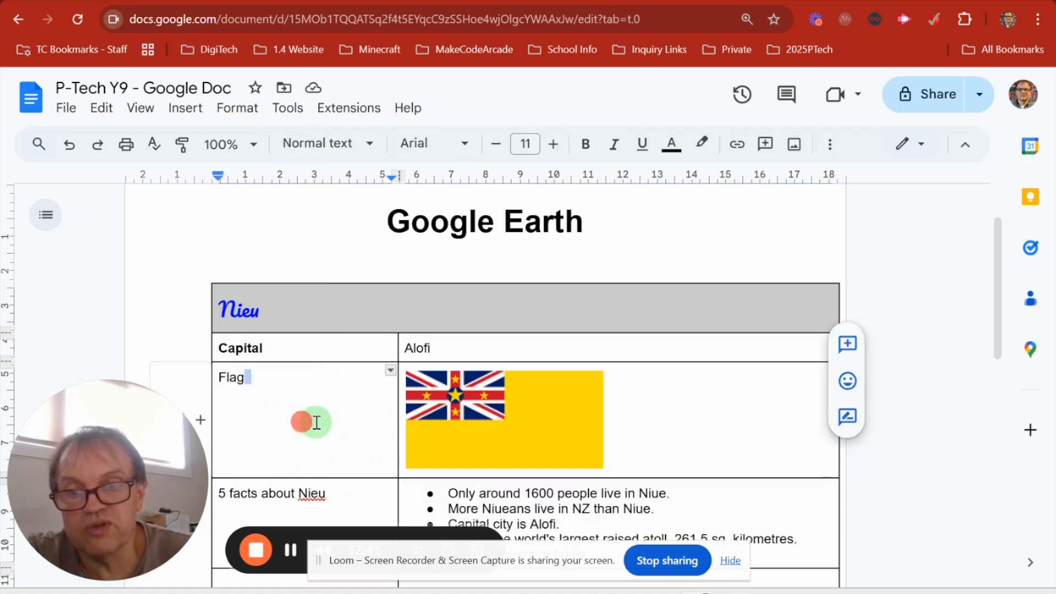
left_click(636, 417)
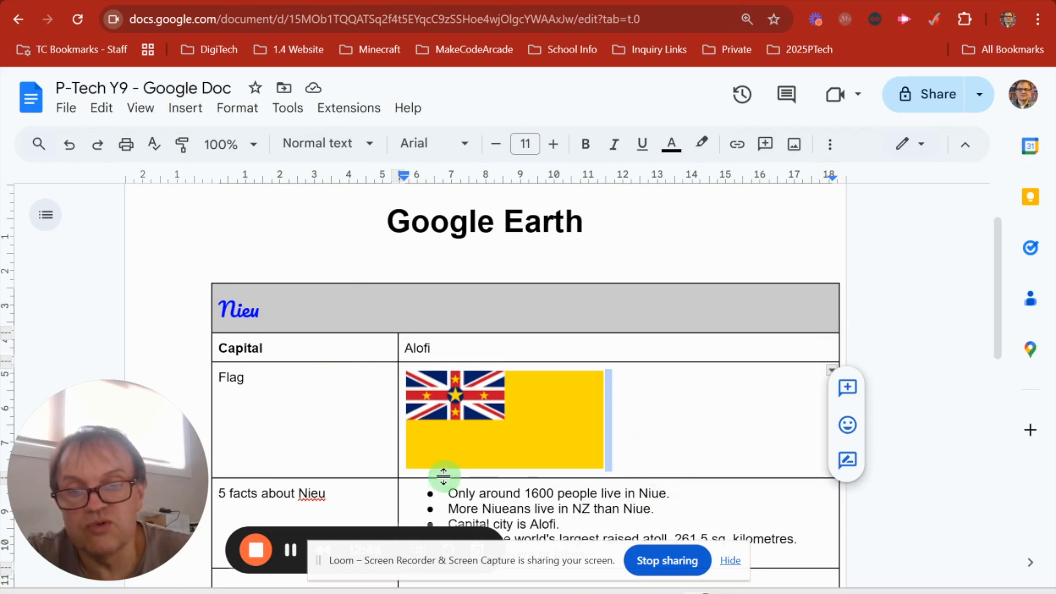
Set the cell background colour to red for the blank second-column cell directly beneath the five facts, and close the table properties.
scroll(401, 460, "down", 3)
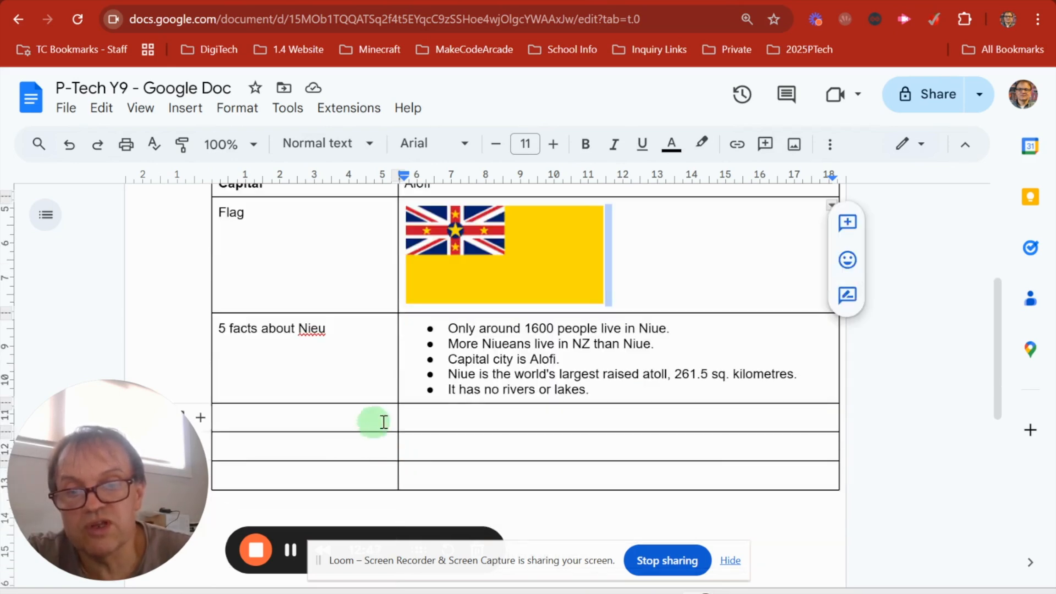
mouse_move(435, 417)
left_mouse_down()
mouse_move(467, 433)
mouse_move(445, 415)
left_mouse_up()
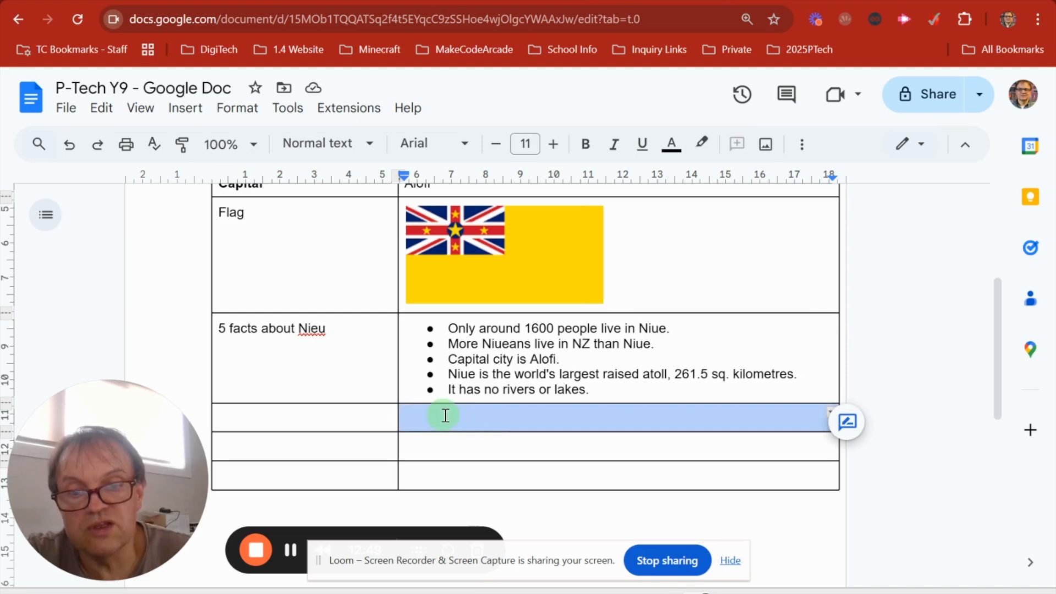
right_click(465, 417)
scroll(608, 443, "down", 5)
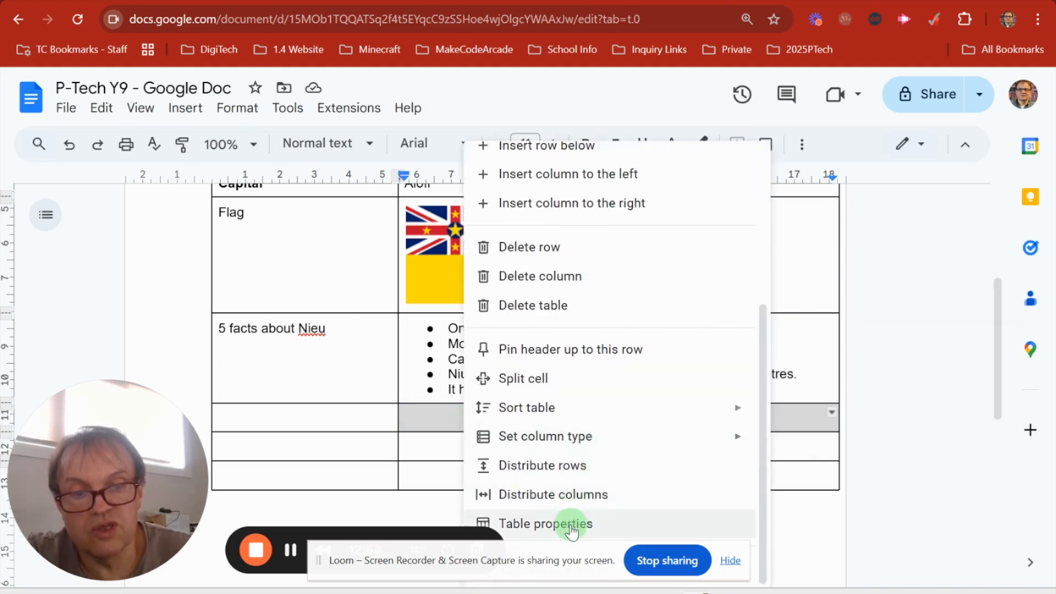
left_click(572, 529)
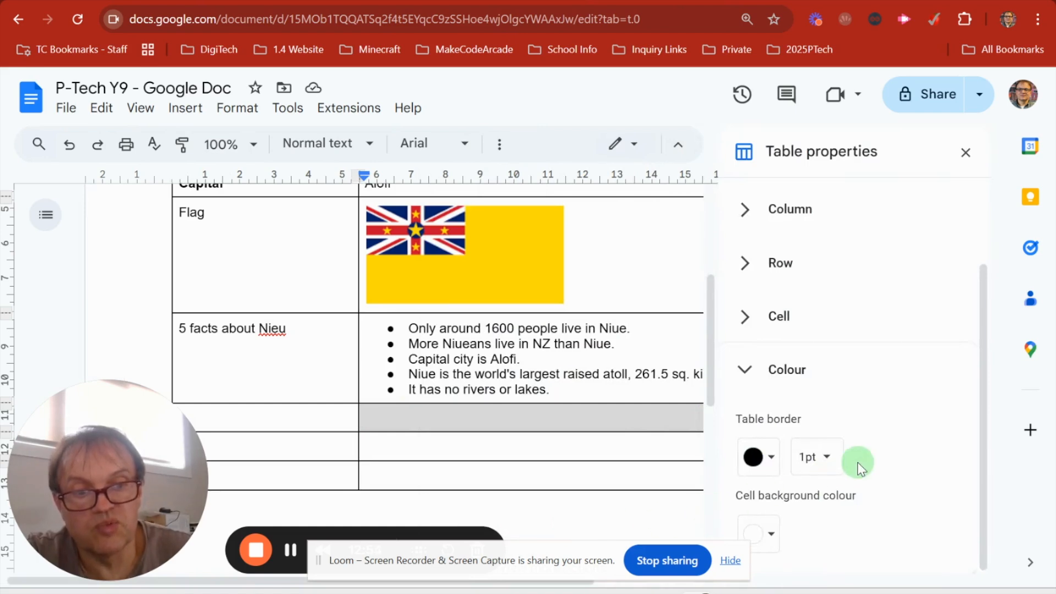
left_click(773, 535)
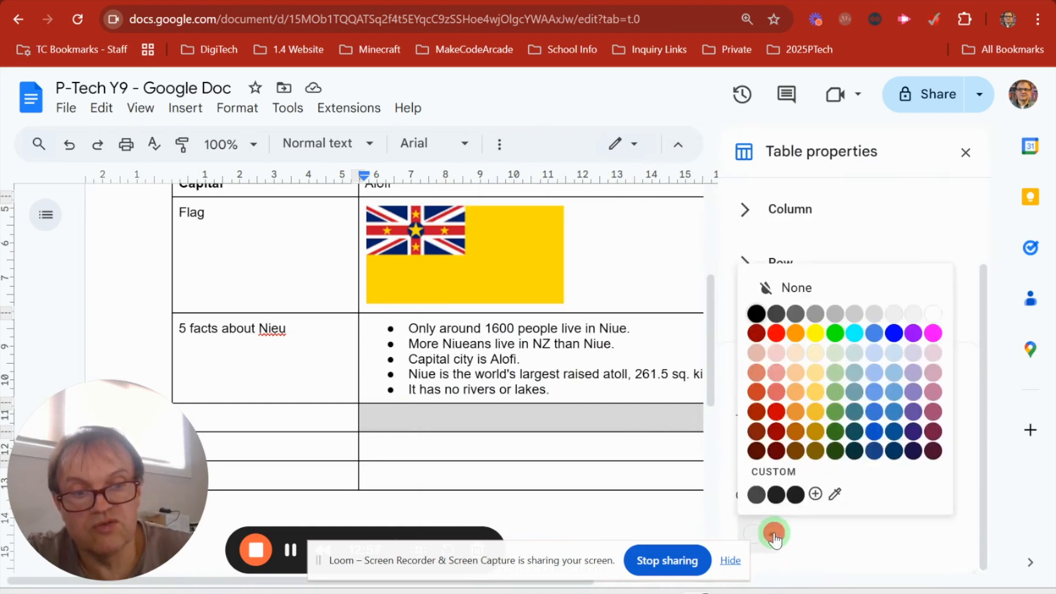
left_click(776, 333)
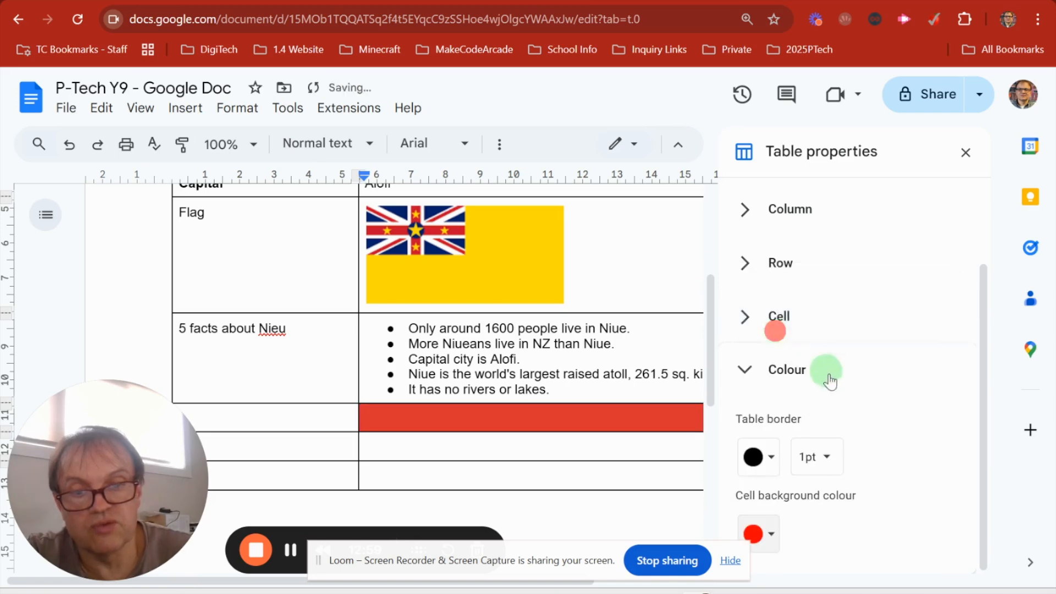
left_click(619, 448)
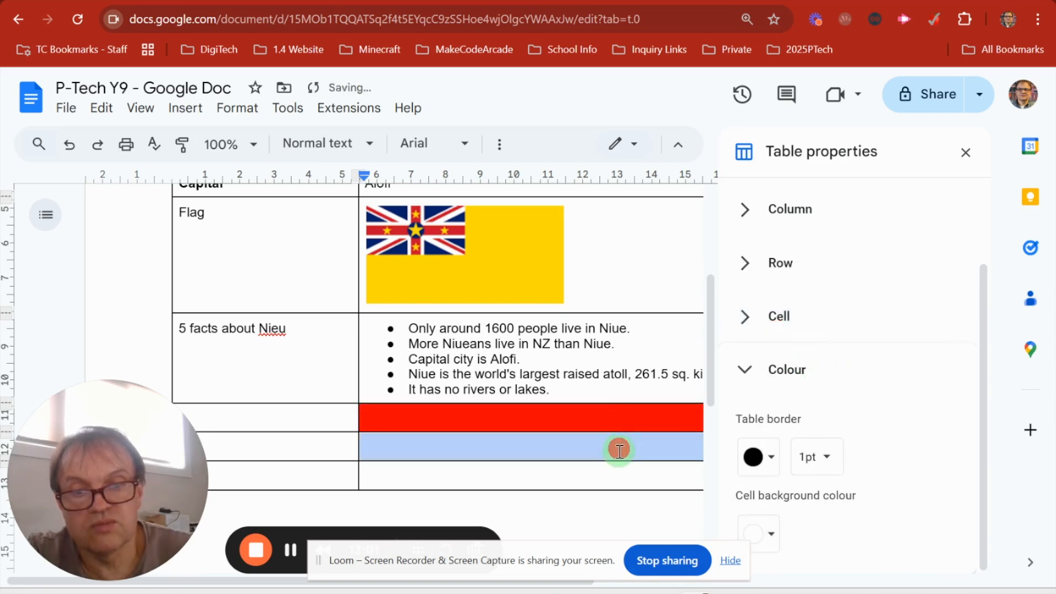
left_click(966, 154)
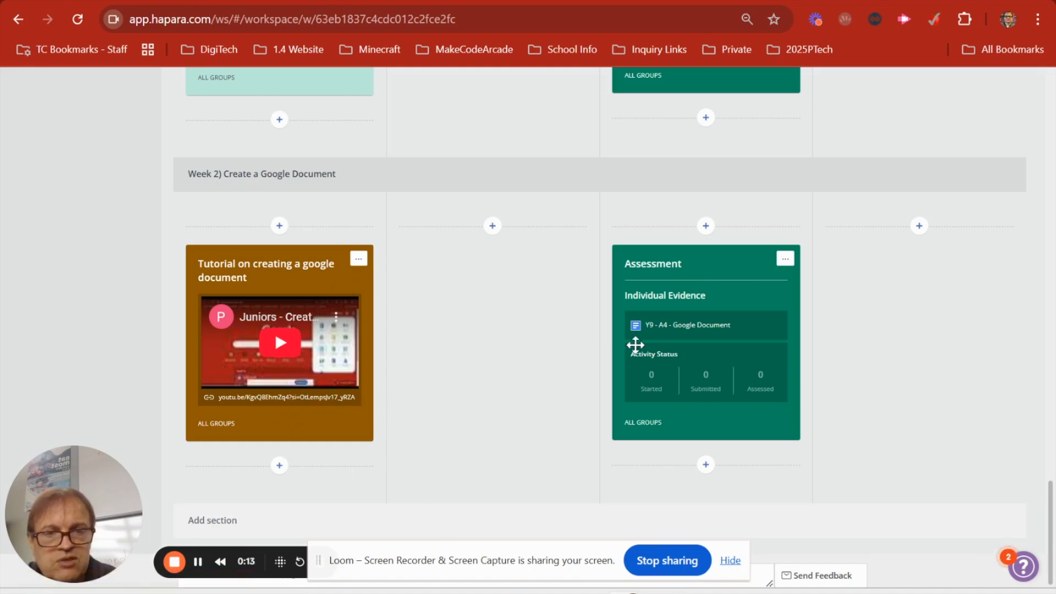
Open the "Y9 - A4 - Google Document" assessment from the Week 2 section and review its checklist down to the paste area.
mouse_move(691, 332)
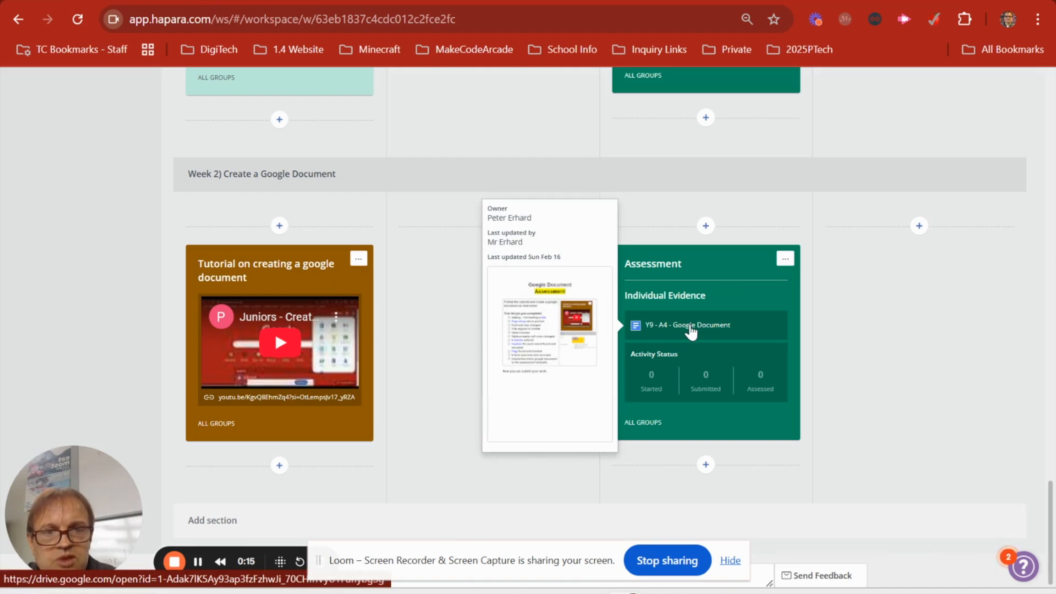
left_click(690, 325)
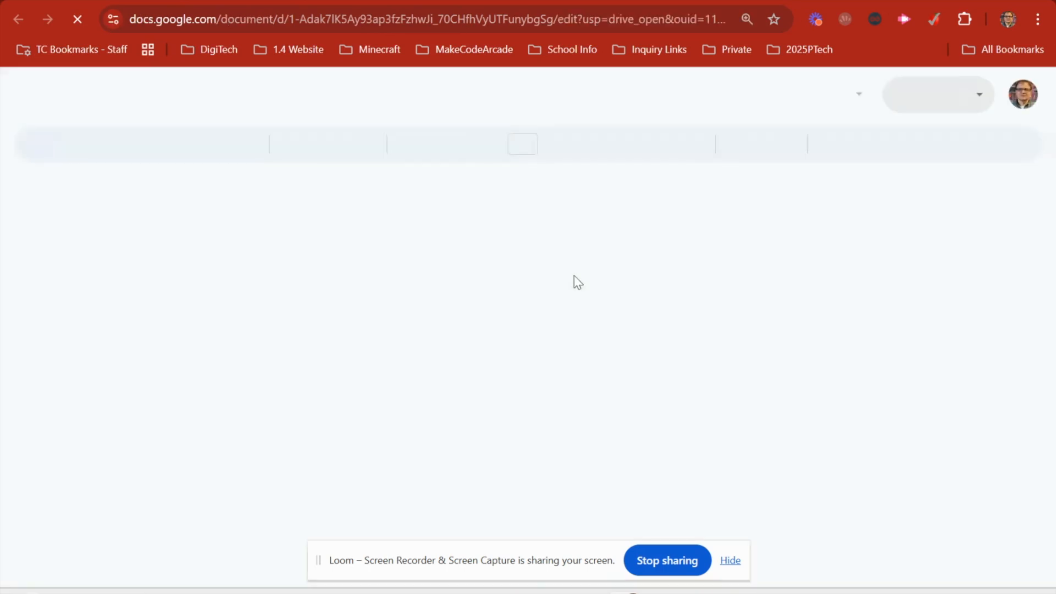
scroll(436, 370, "down", 3)
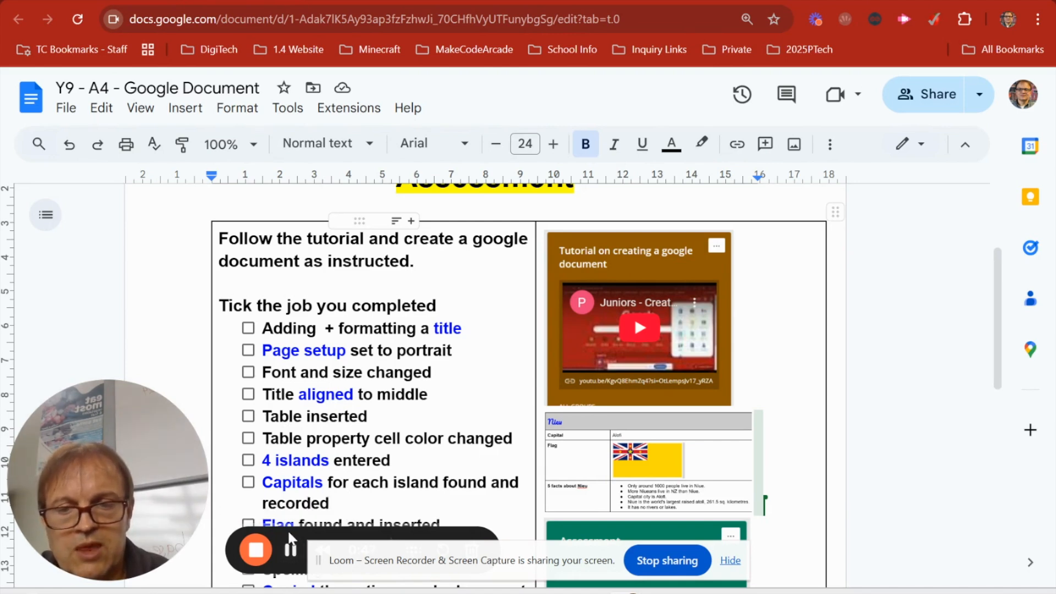
scroll(316, 469, "down", 3)
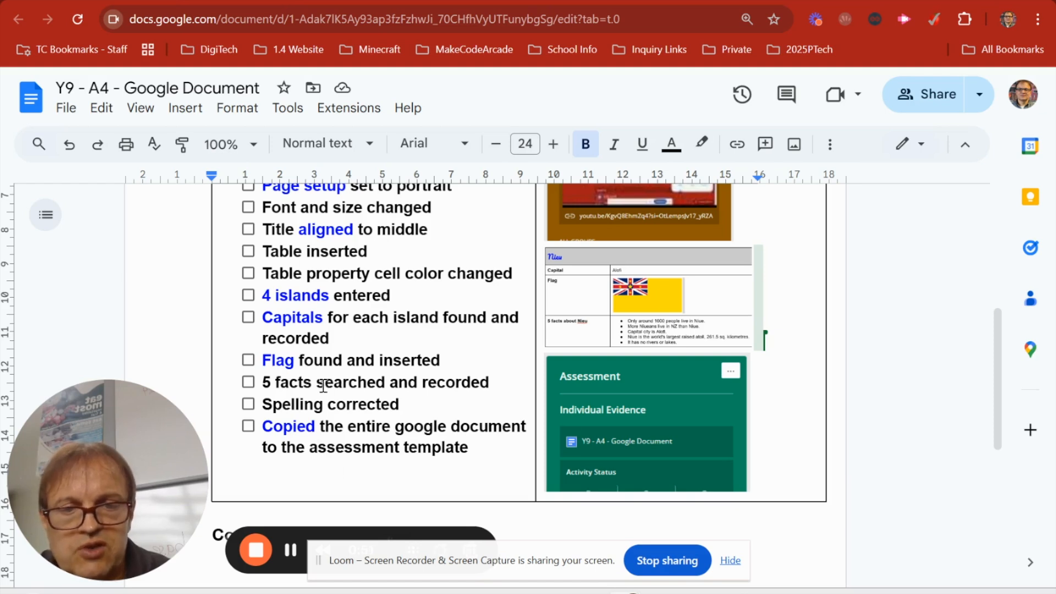
scroll(322, 386, "down", 3)
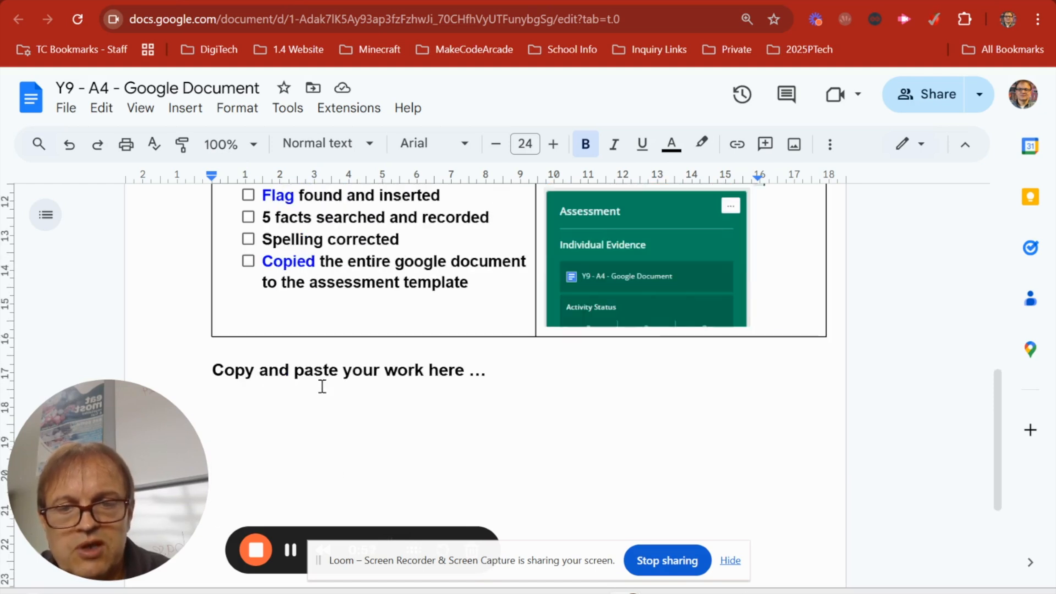
left_click(255, 428)
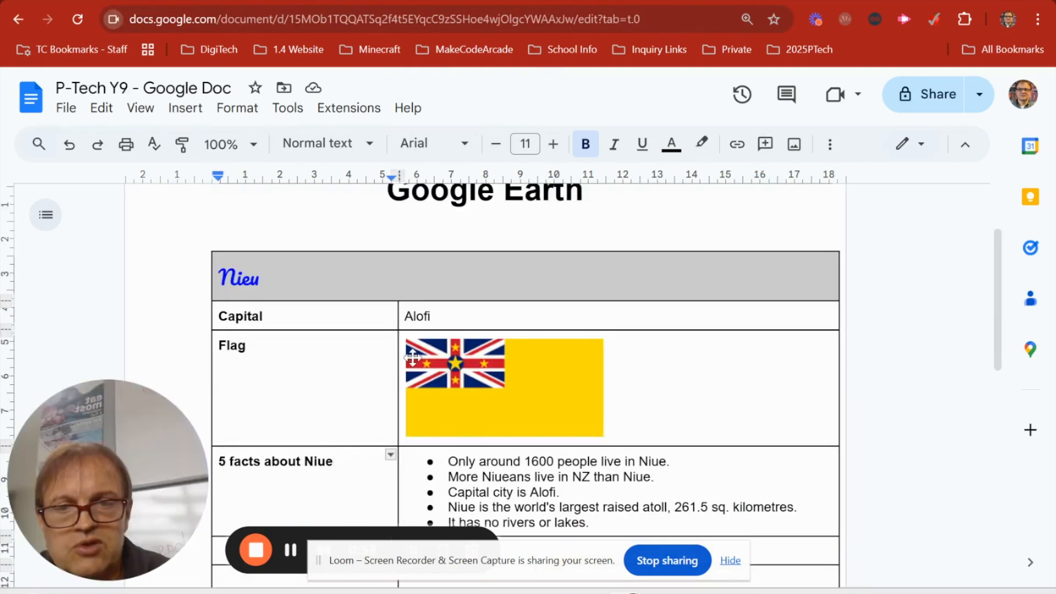
left_click_drag(230, 234, 231, 275)
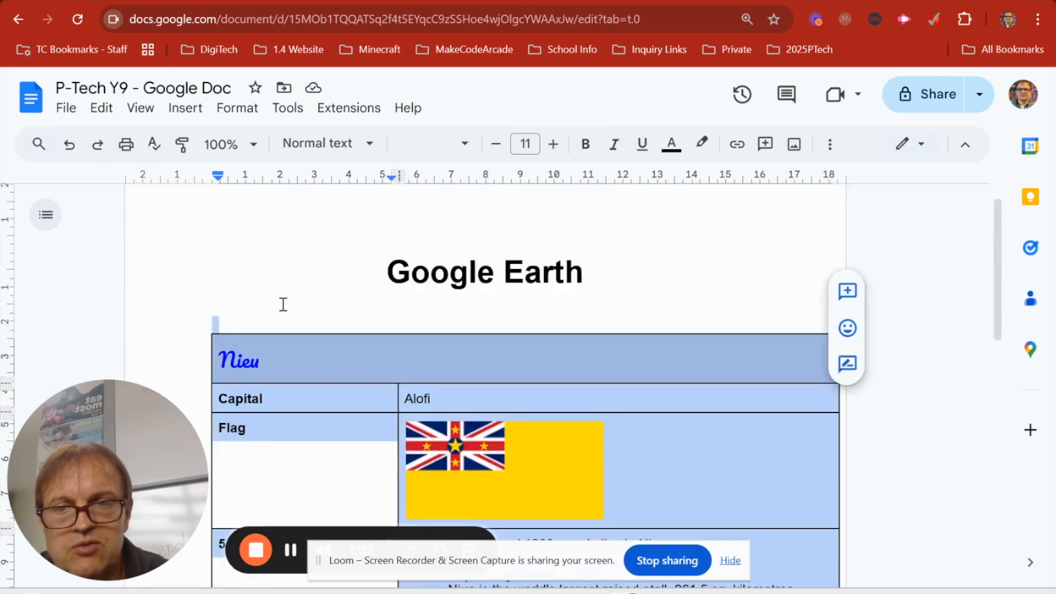
left_click(259, 396)
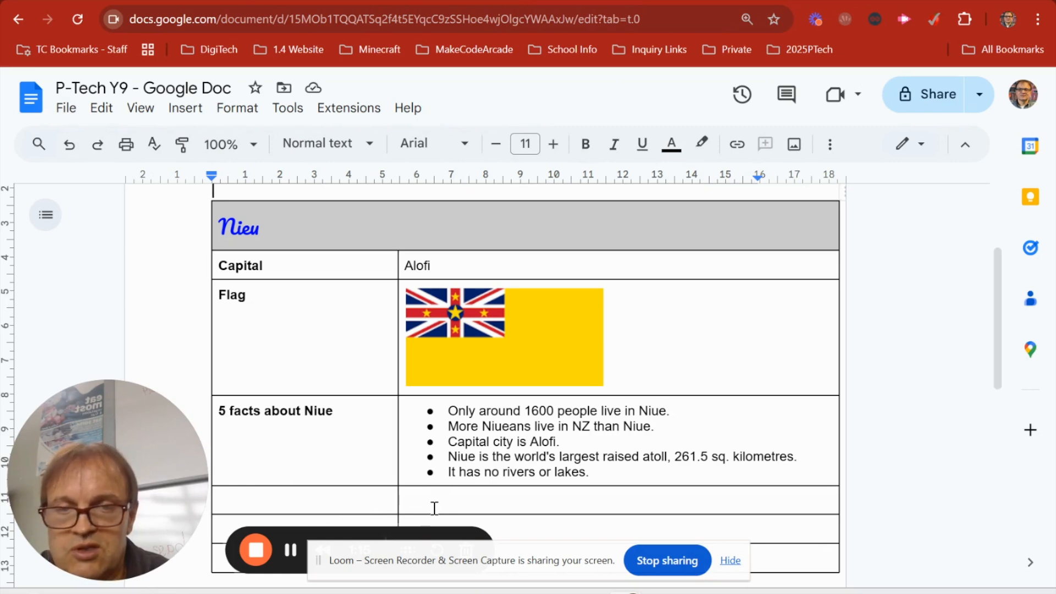
left_click(473, 344)
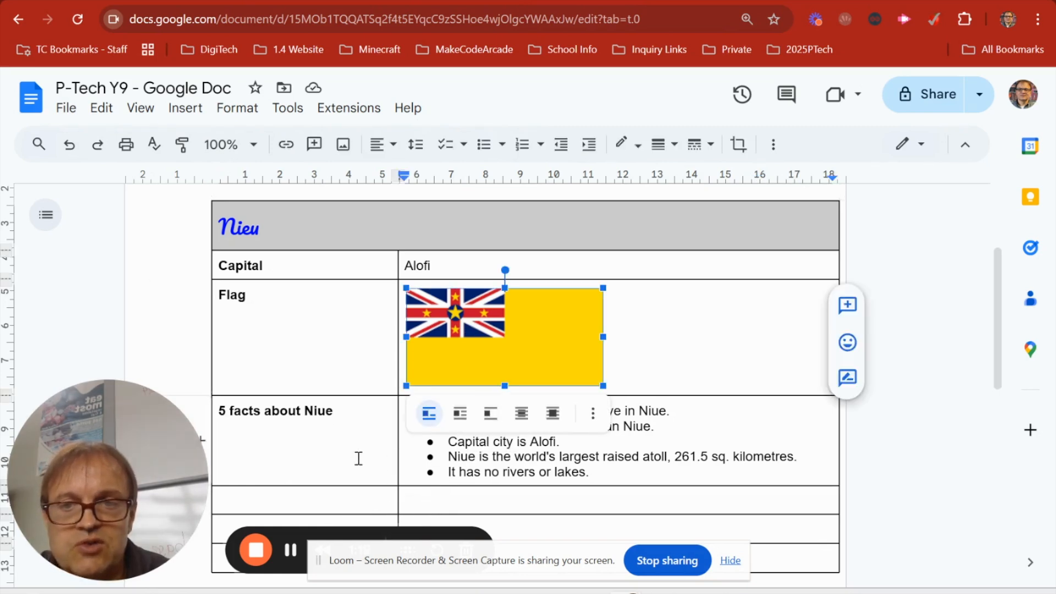
left_click(305, 452)
scroll(332, 470, "down", 3)
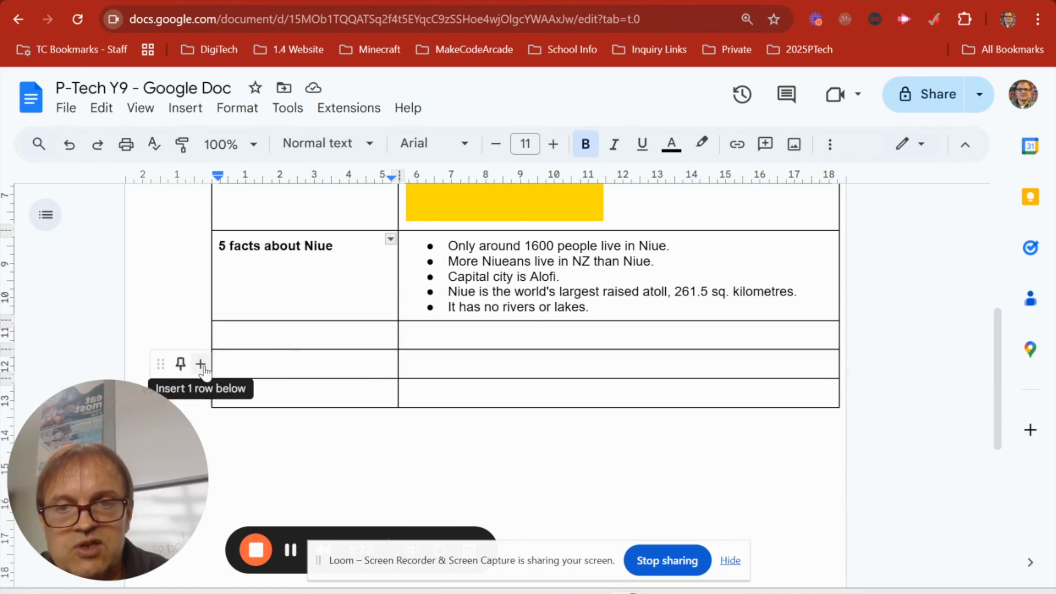
scroll(347, 346, "up", 3)
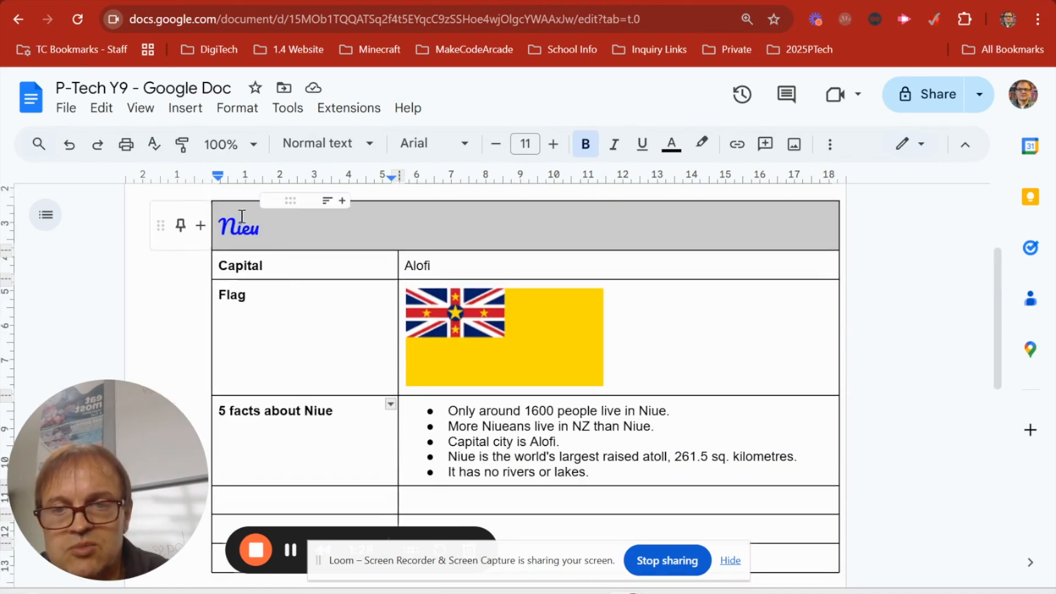
Copy the Nieu title row together with the table's first column, including its blank cells.
left_click_drag(243, 212, 222, 569)
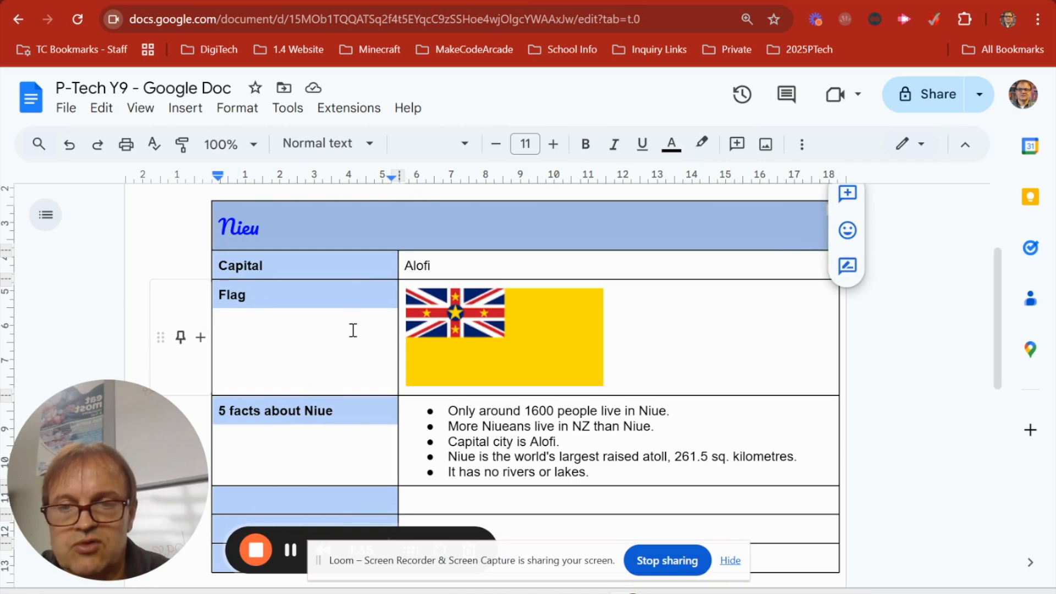
right_click(335, 276)
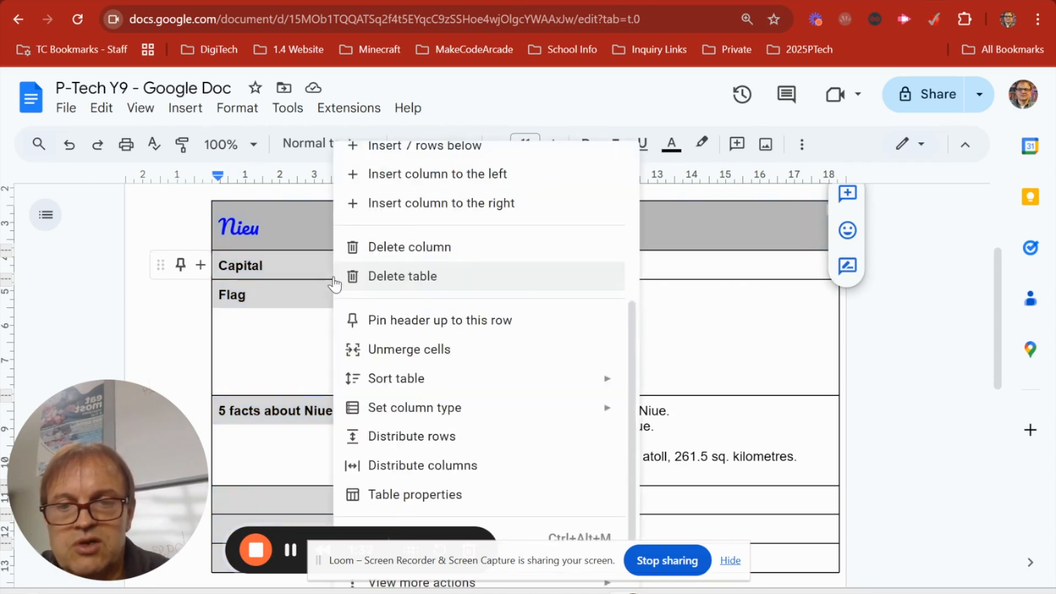
scroll(403, 385, "up", 5)
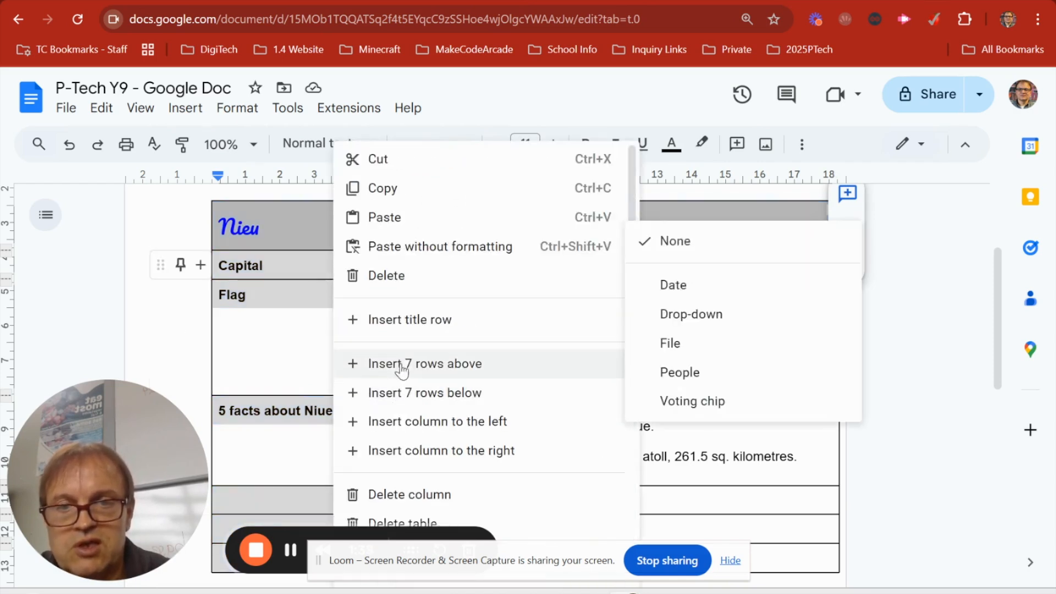
left_click(385, 188)
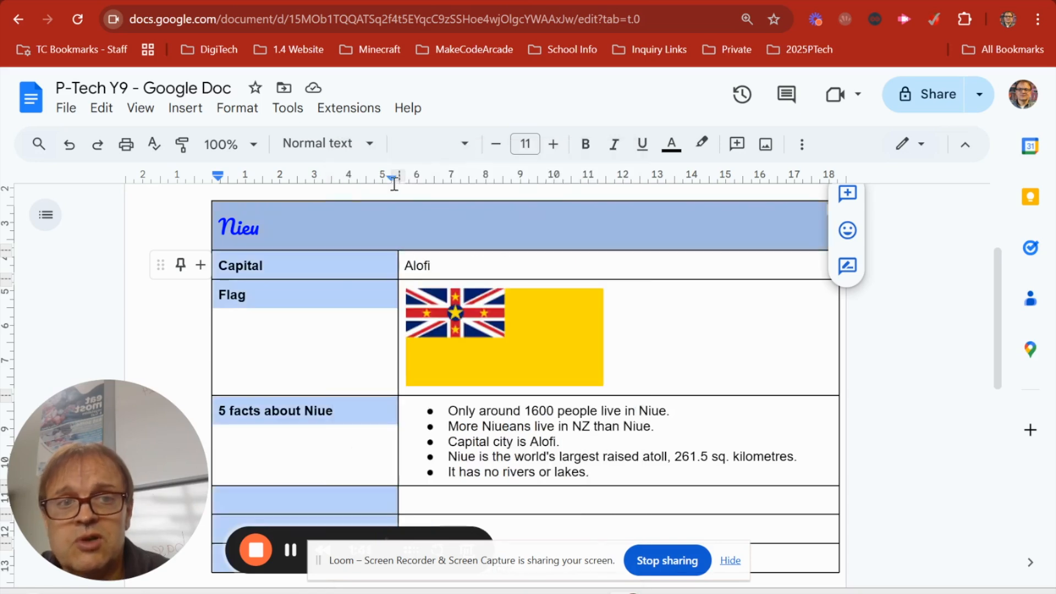
Switch to the Y9 - A4 - Google Document file and paste the copied cells below "Copy and paste your work here …".
key("ctrl+Tab")
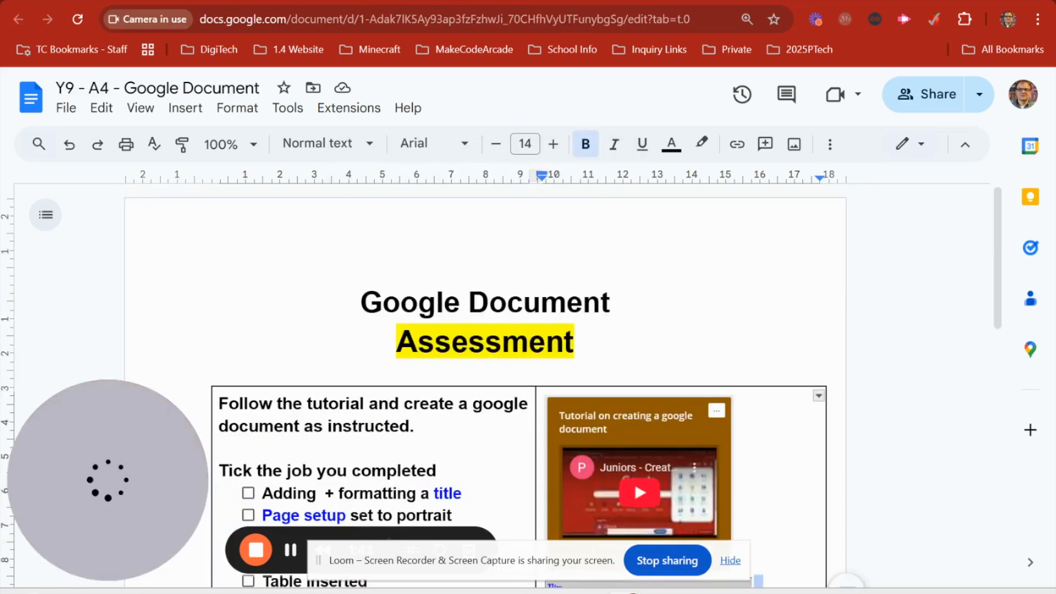
scroll(416, 304, "down", 6)
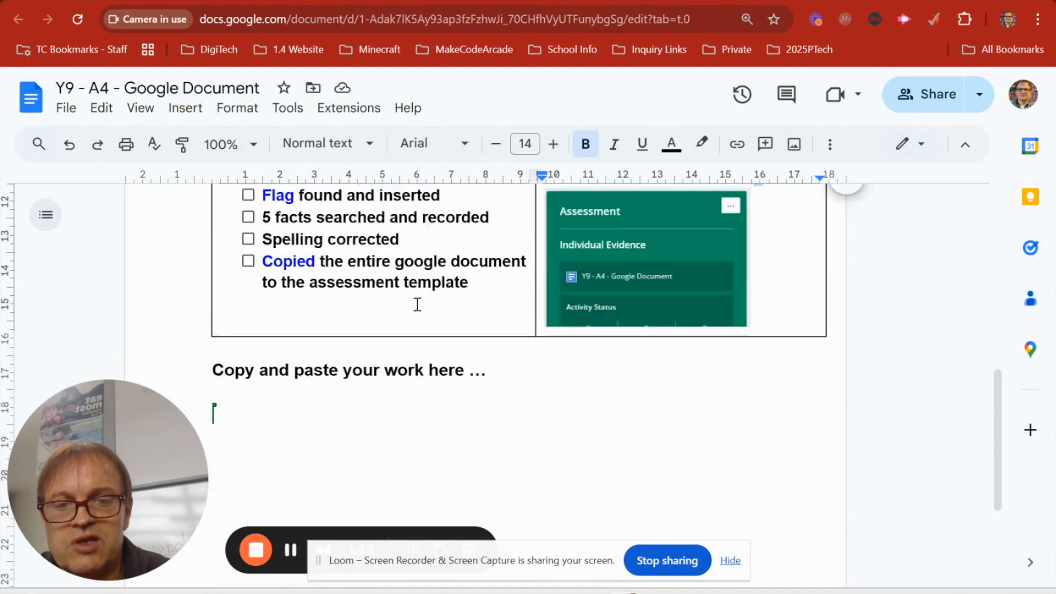
left_click(224, 333)
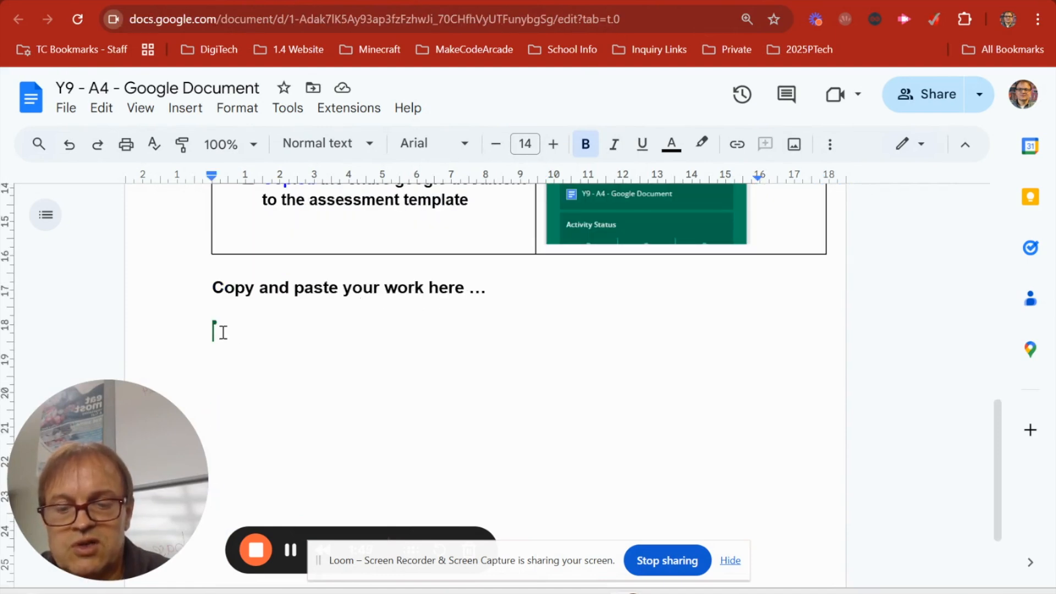
key("ctrl+v")
Check the cells of the pasted Nieu table and undo the paste.
scroll(362, 344, "up", 4)
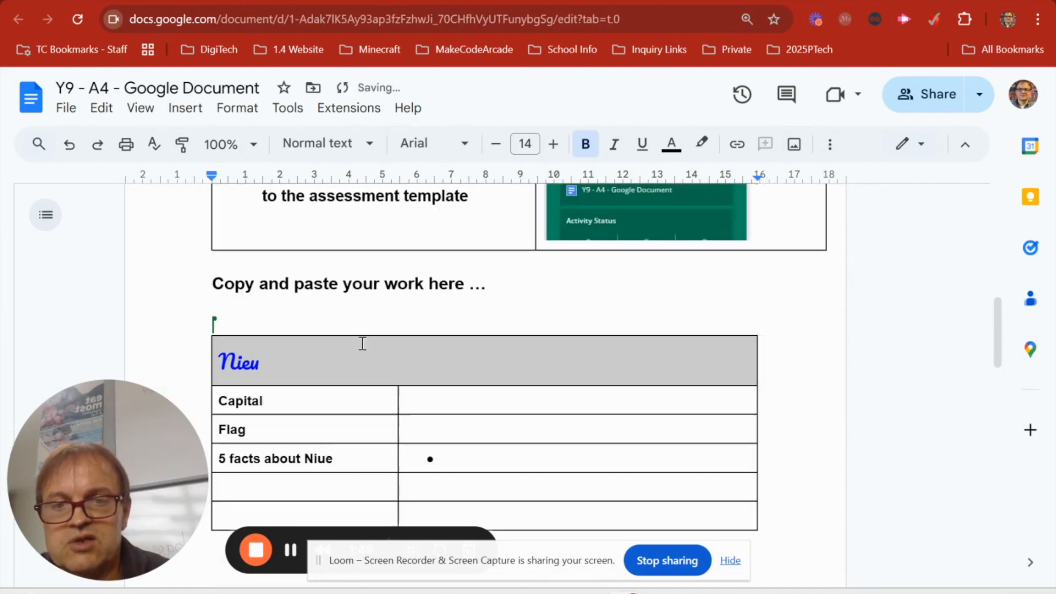
scroll(363, 344, "up", 4)
scroll(362, 343, "down", 7)
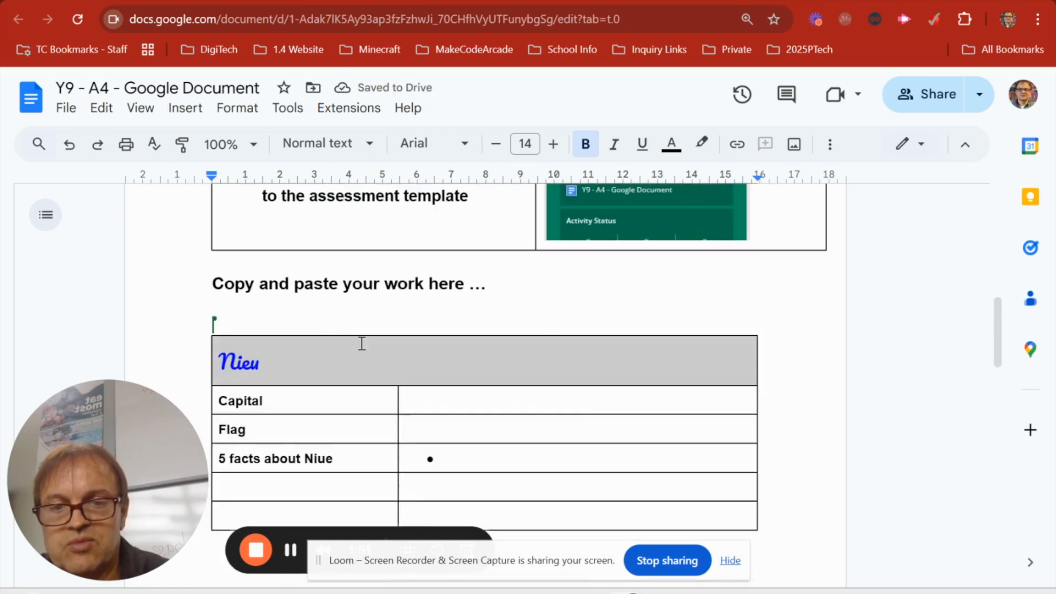
scroll(362, 344, "up", 2)
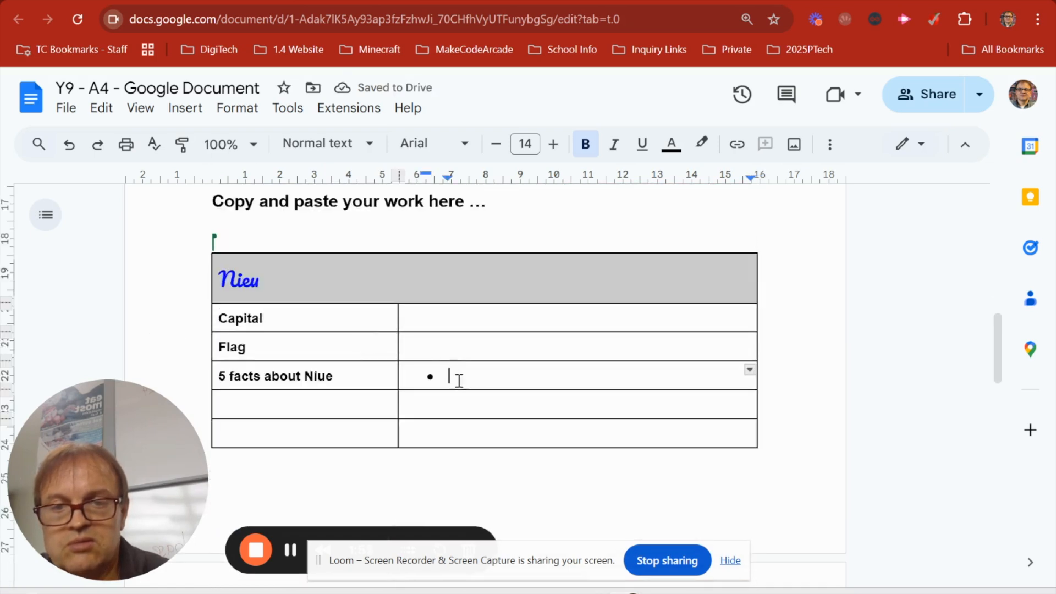
double_click(451, 372)
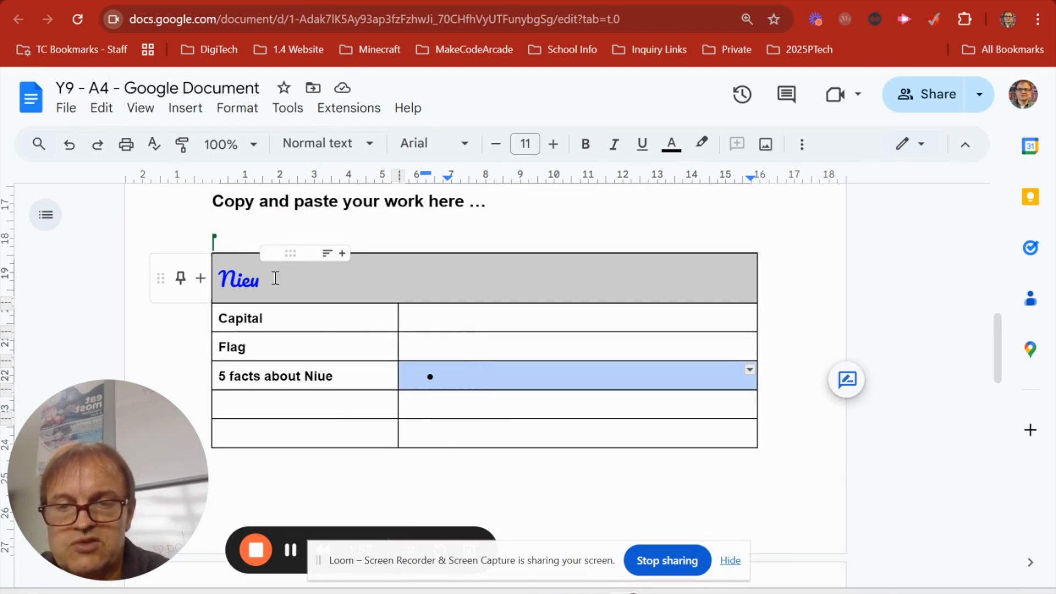
key("ctrl+z")
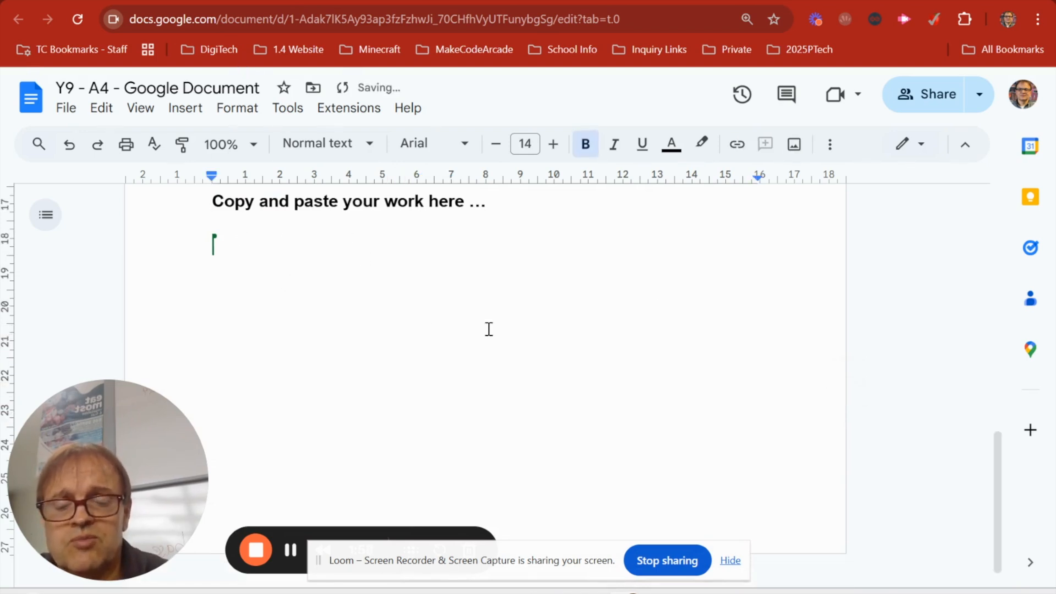